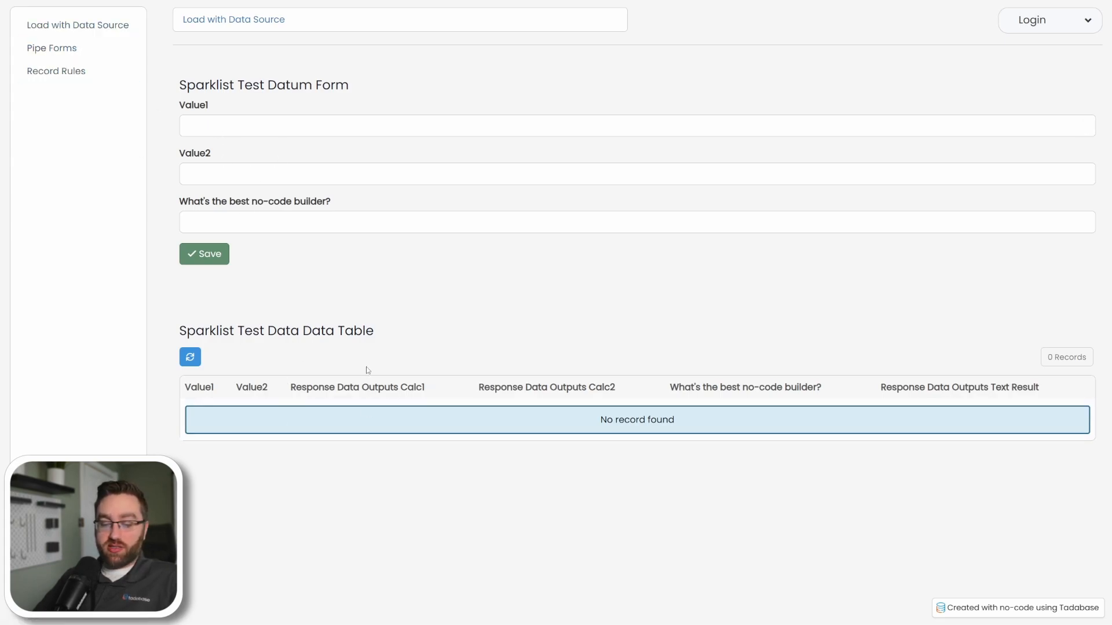
Submit a test record with Value1 5, Value2 3 and Tadabase as the best no-code builder, and examine its response outputs.
left_click(221, 132)
left_click(248, 167)
type("3")
left_click(229, 231)
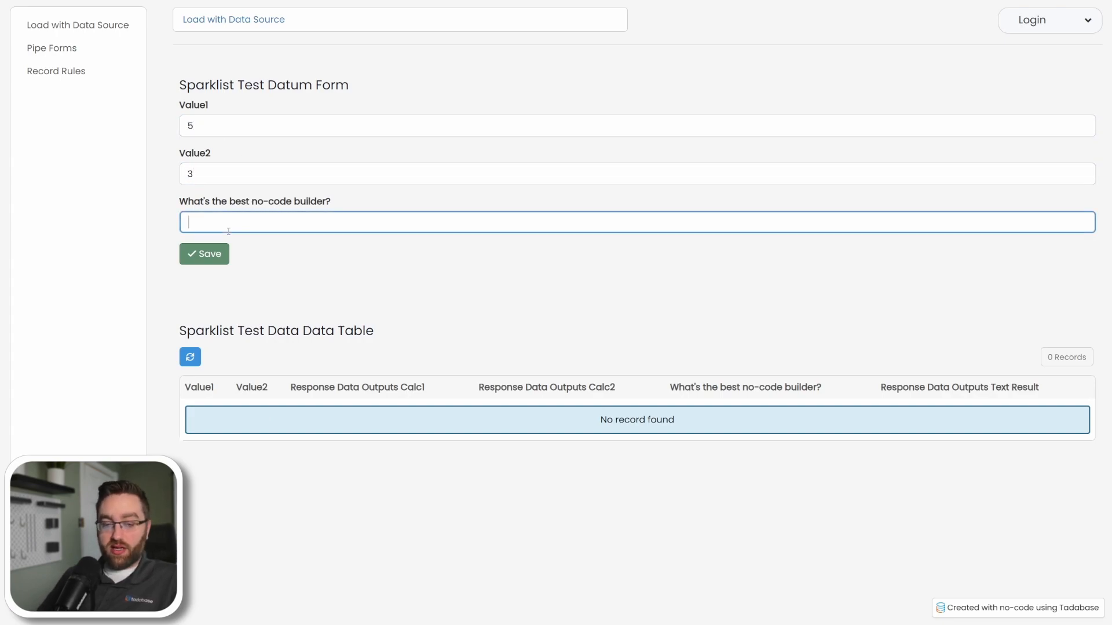
type("Tadabase")
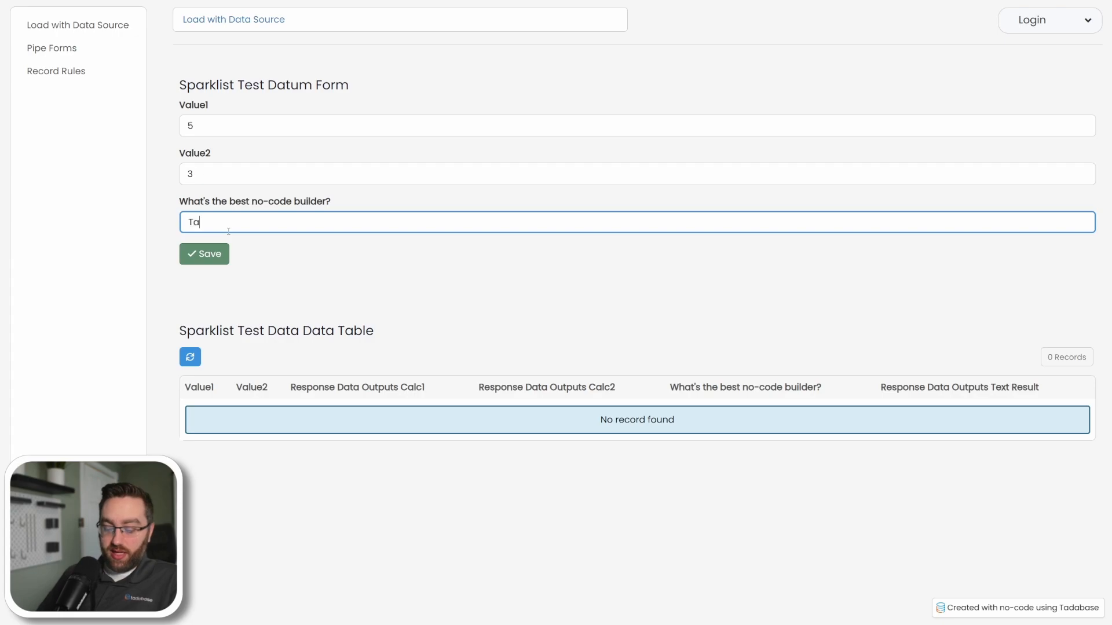
left_click(213, 253)
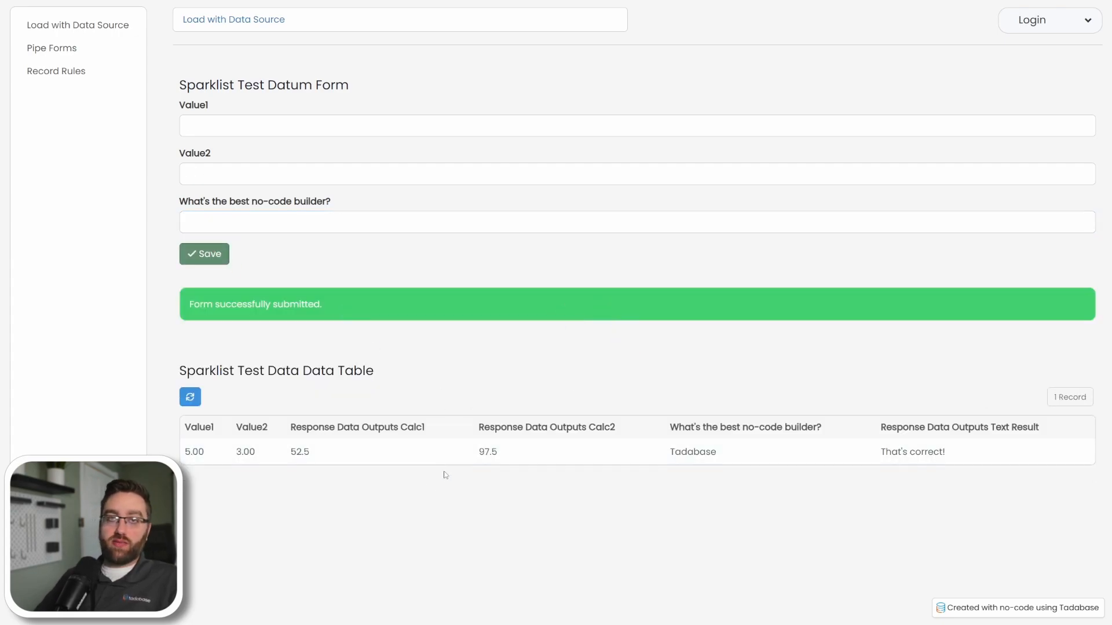
double_click(310, 454)
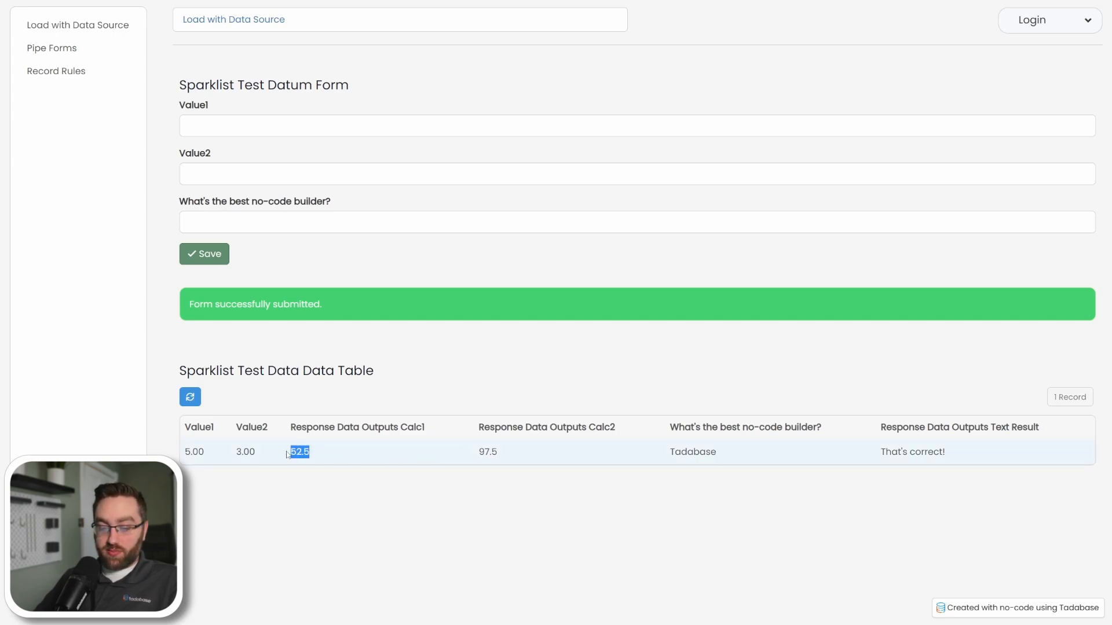
double_click(487, 455)
left_click_drag(946, 453, 879, 453)
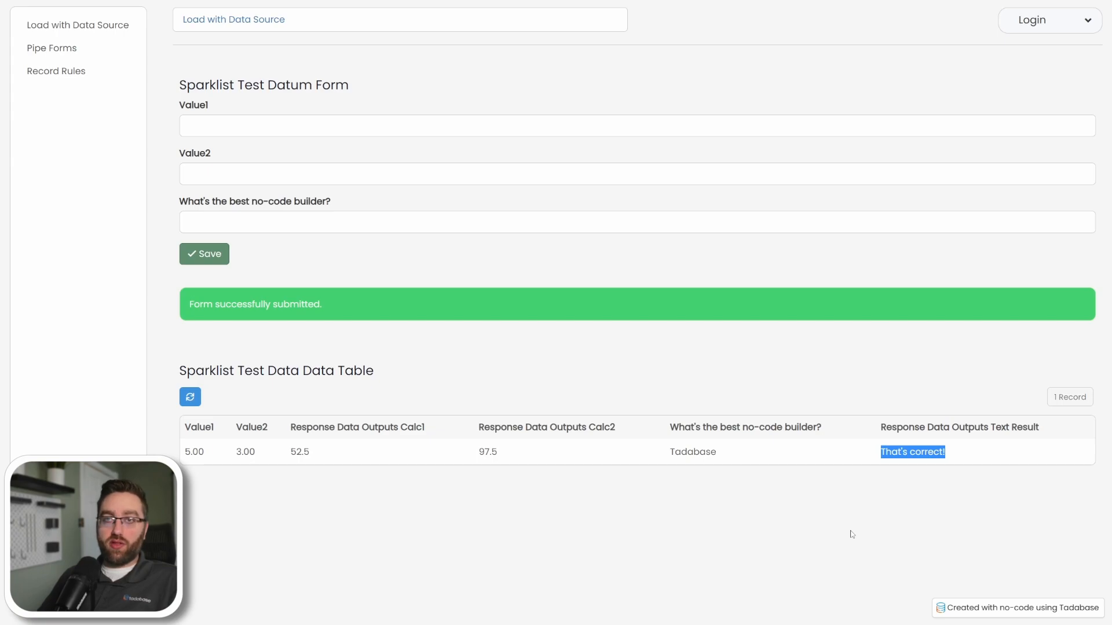
On the Pipe Forms page, enter Tadabase as the best no-code builder and check the answer.
left_click(51, 49)
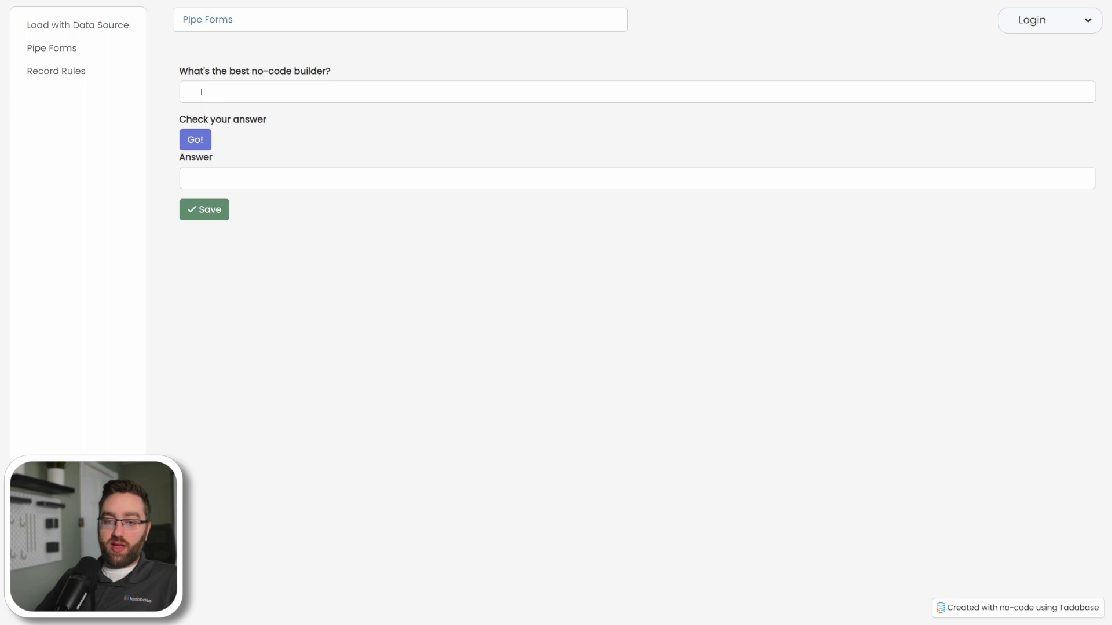
left_click(204, 89)
type("Tadabase")
left_click(191, 144)
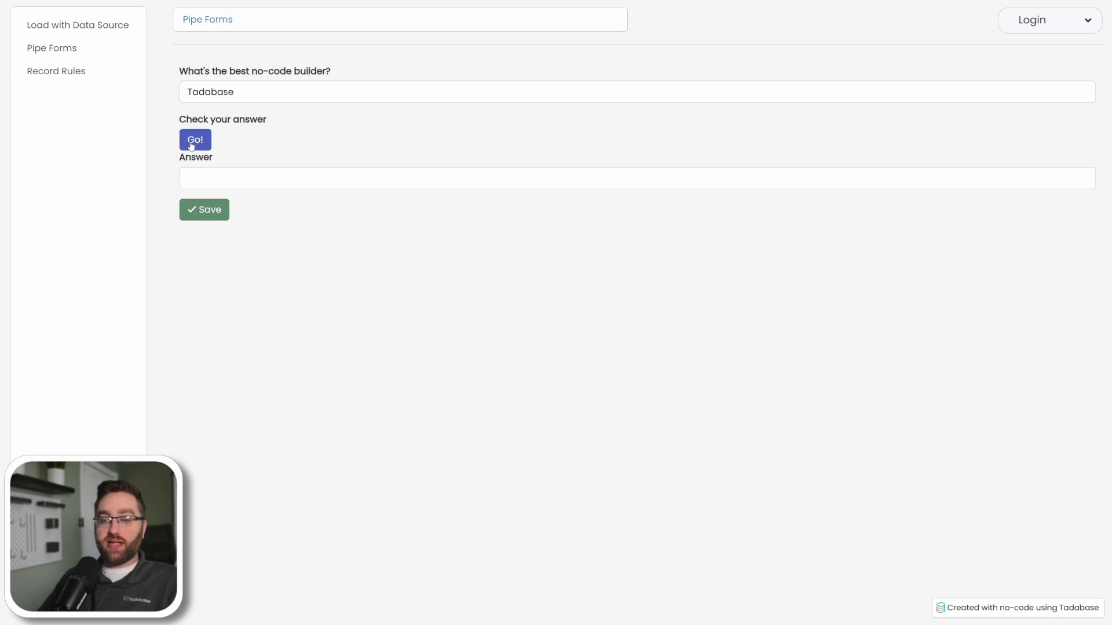
left_click(261, 91)
left_click(192, 143)
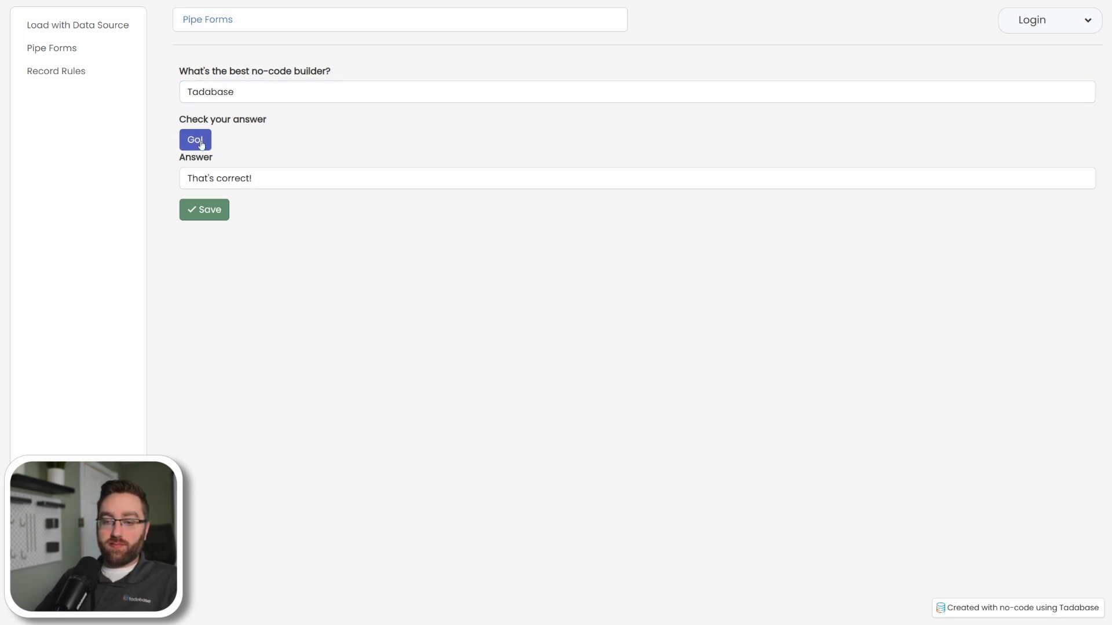
left_click_drag(258, 178, 186, 178)
Change the best no-code builder to Airtable, check the answer and save the form.
left_click_drag(236, 94, 175, 94)
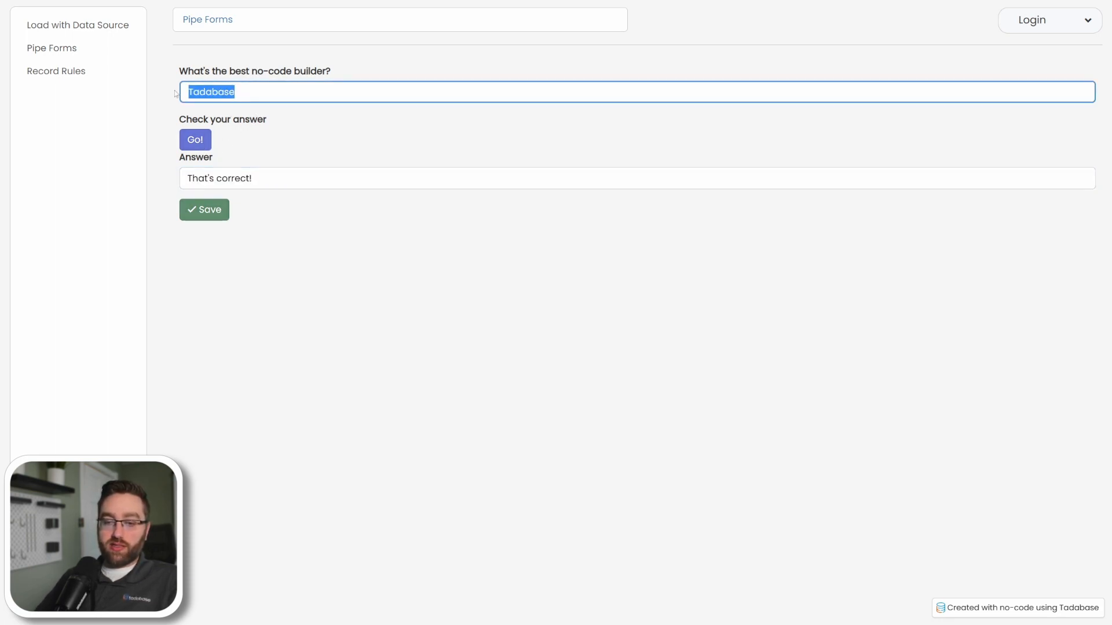
type("Airtable")
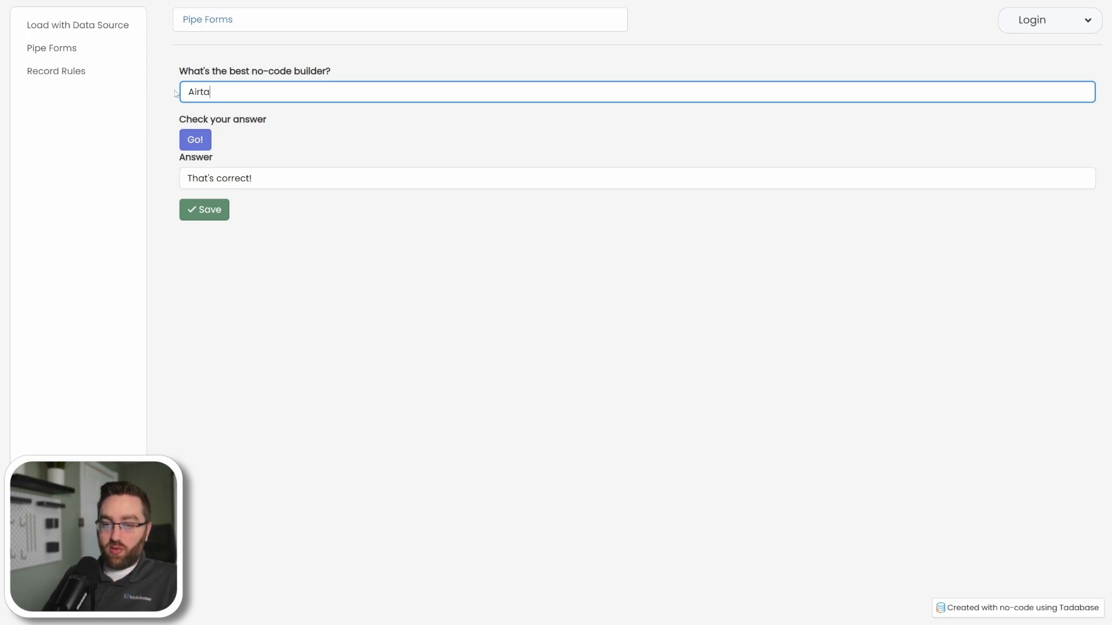
left_click(195, 140)
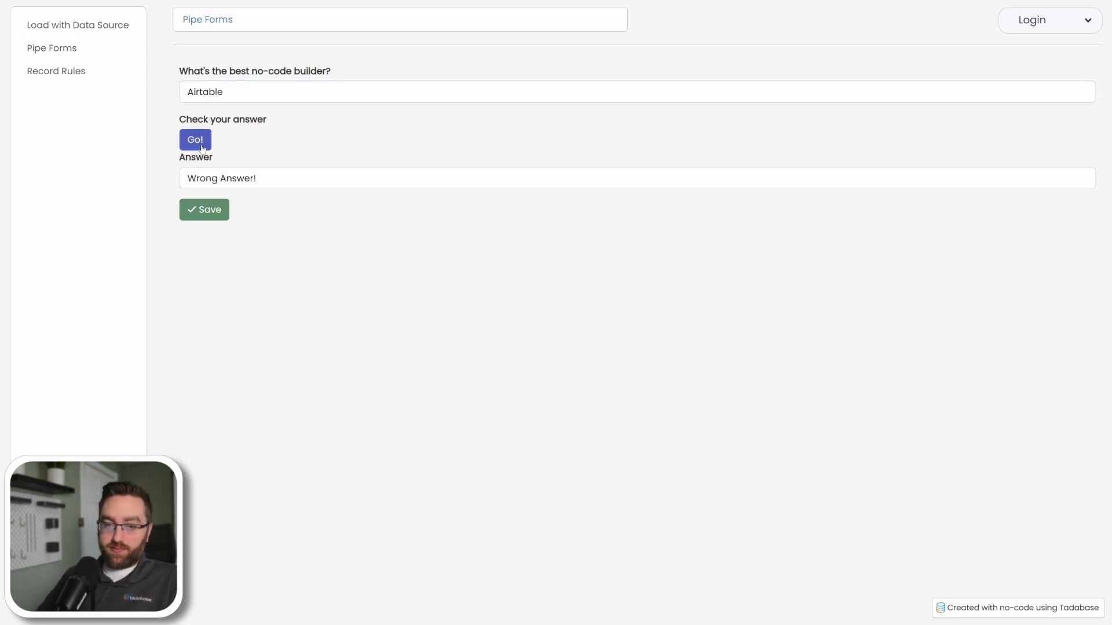
left_click(203, 209)
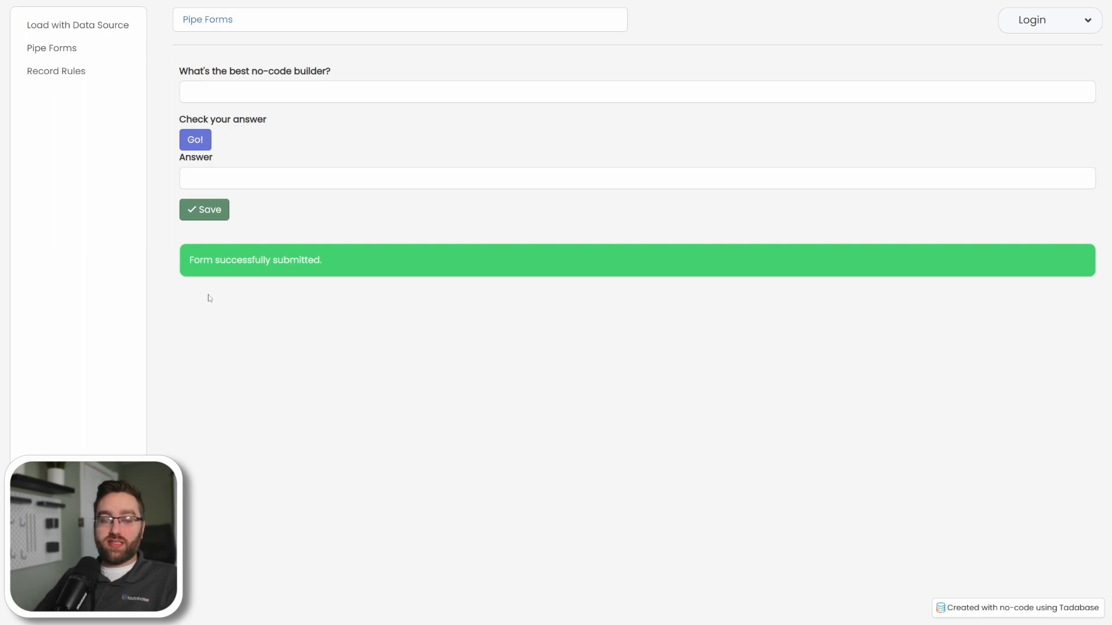
On the Record Rules page, submit Value1 6, Value2 2 and Tadabase, and examine the new record's calculations and answer.
left_click(44, 76)
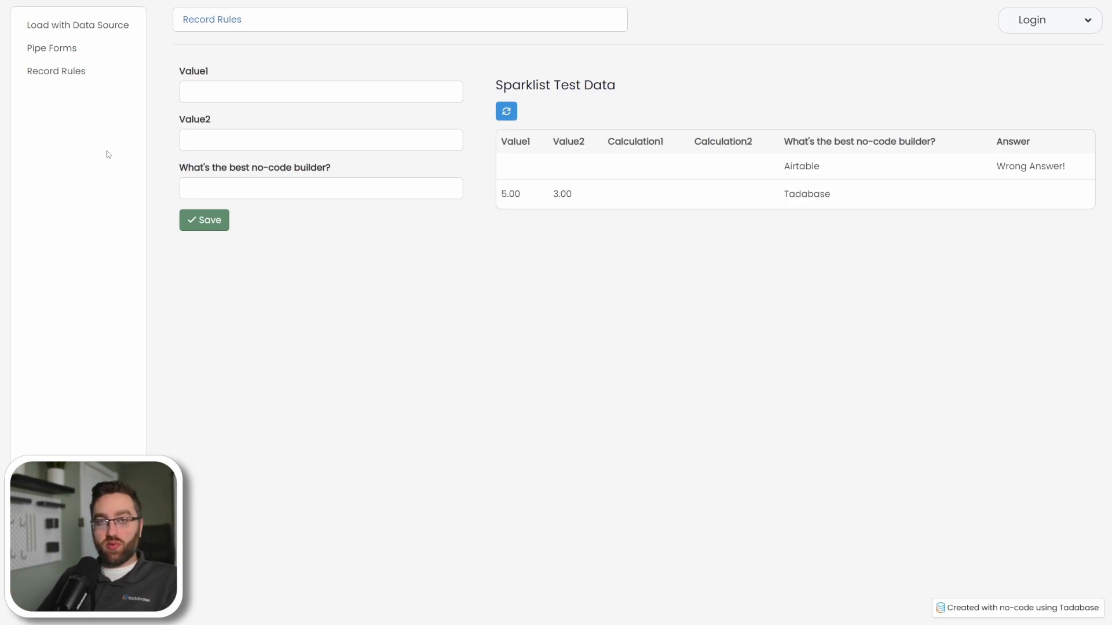
left_click(184, 92)
type("6")
left_click(221, 137)
type("2")
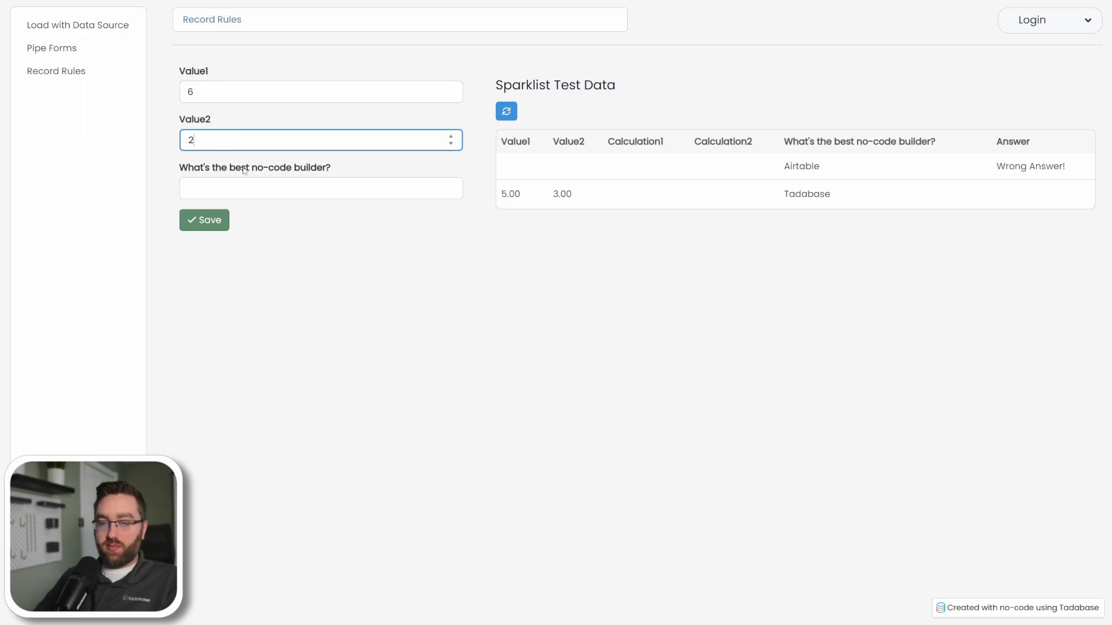
left_click(216, 186)
type("Tadabase")
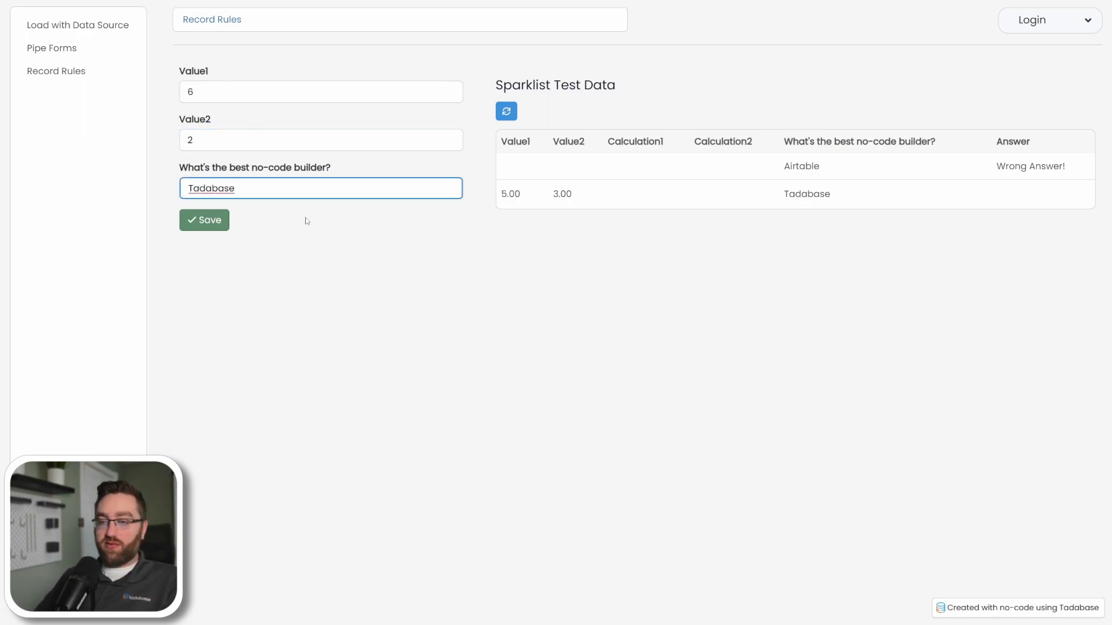
left_click(204, 220)
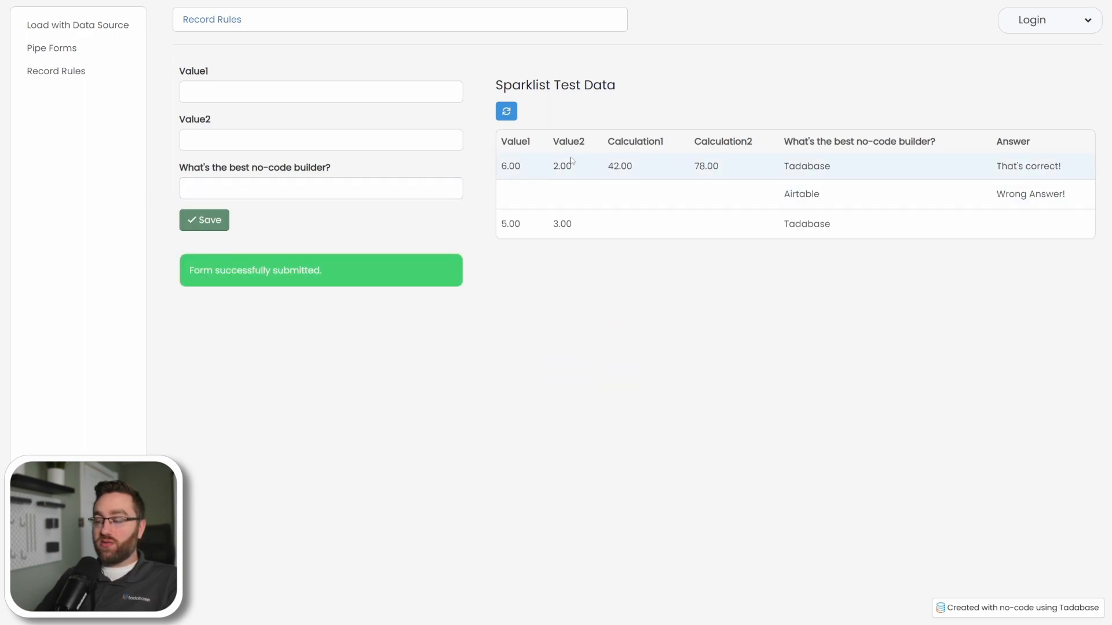
left_click_drag(615, 168, 607, 167)
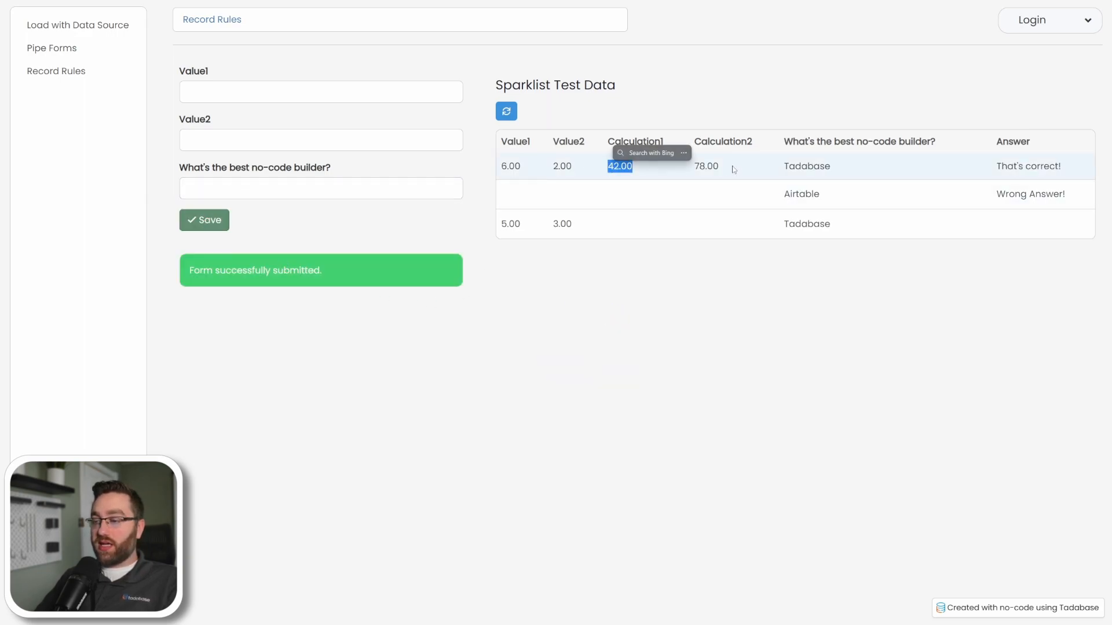
double_click(704, 170)
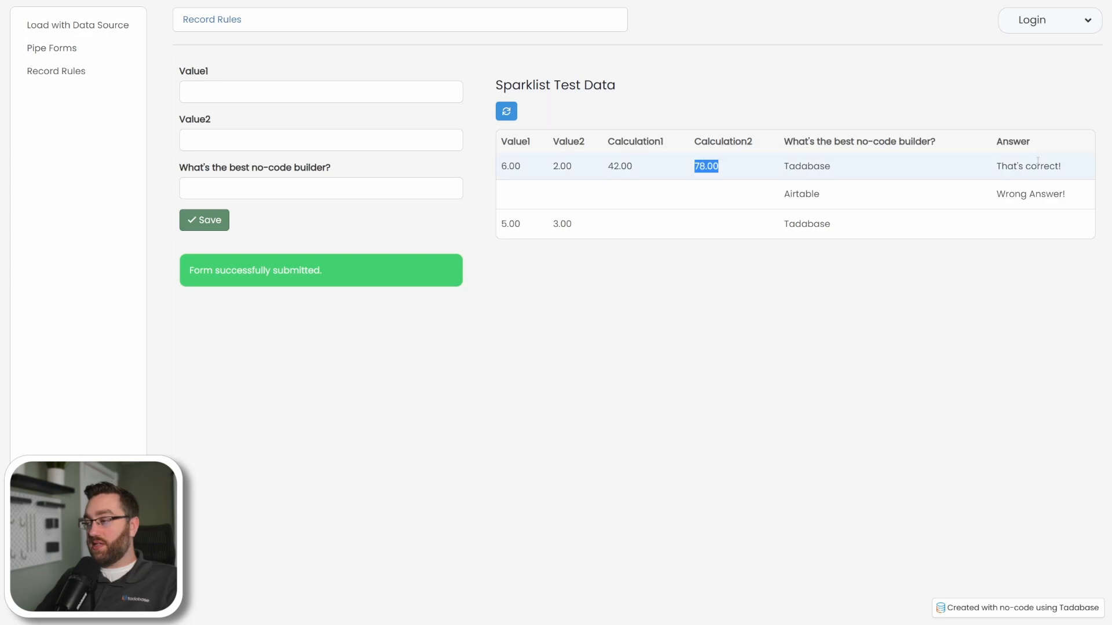
left_click_drag(1061, 166, 996, 166)
left_click(750, 377)
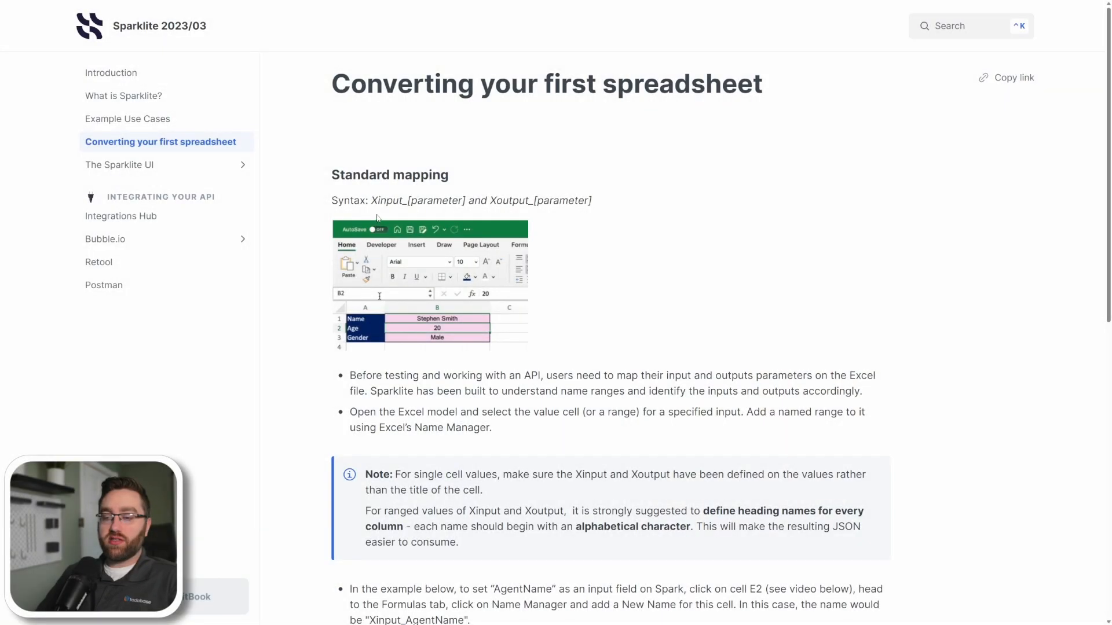
Examine the Xinput_ and Xoutput_ naming syntax under Standard mapping in the Sparklite spreadsheet conversion guide.
left_click_drag(371, 200, 409, 203)
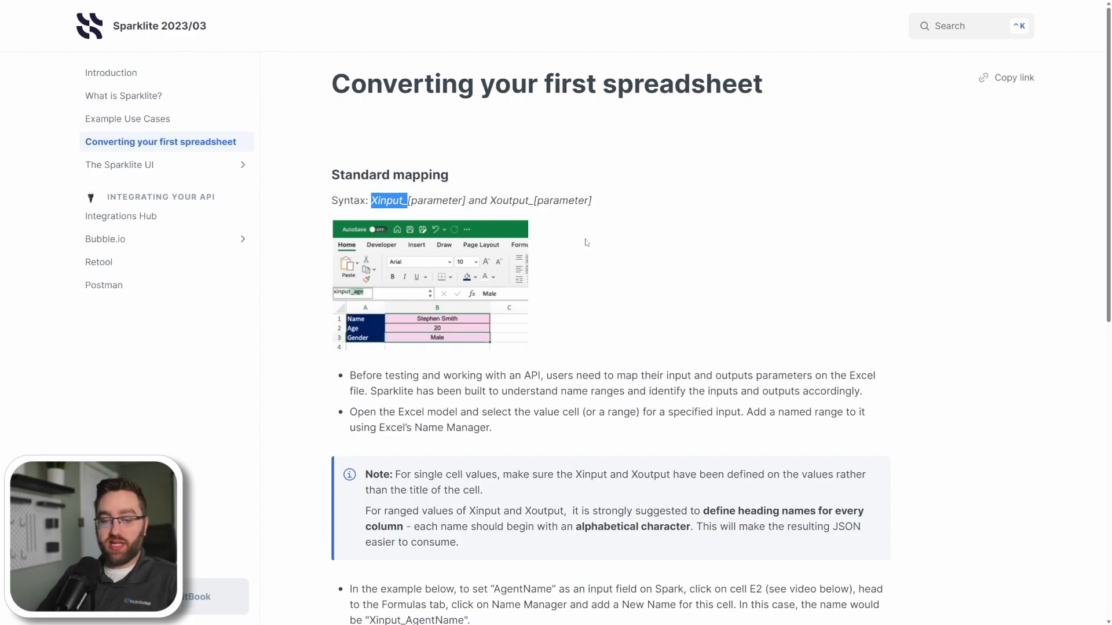
left_click(605, 251)
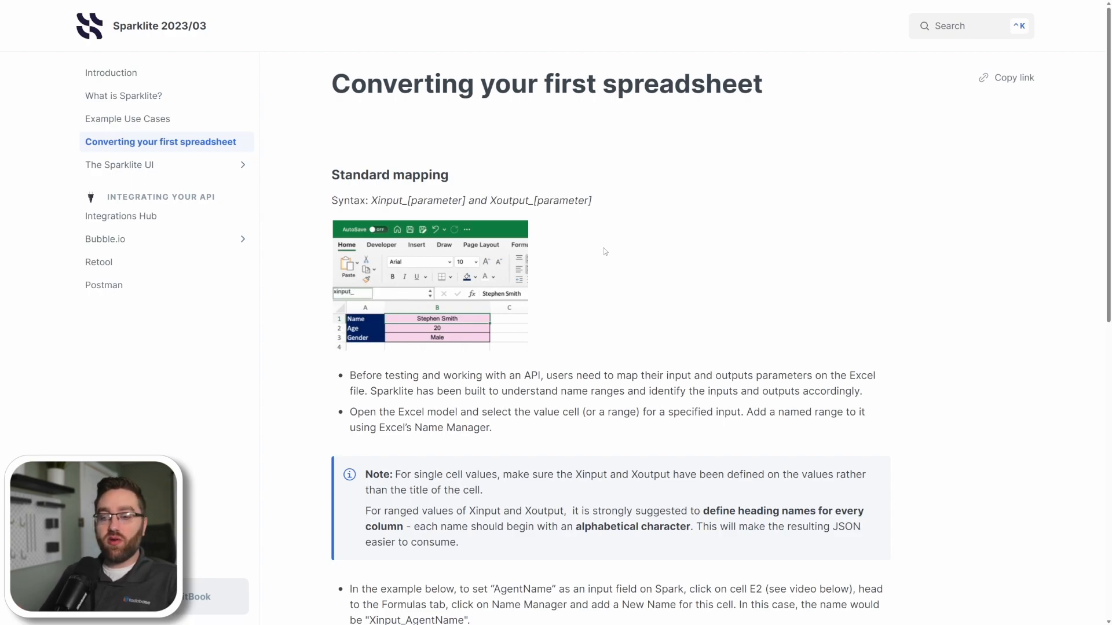
left_click_drag(371, 200, 407, 200)
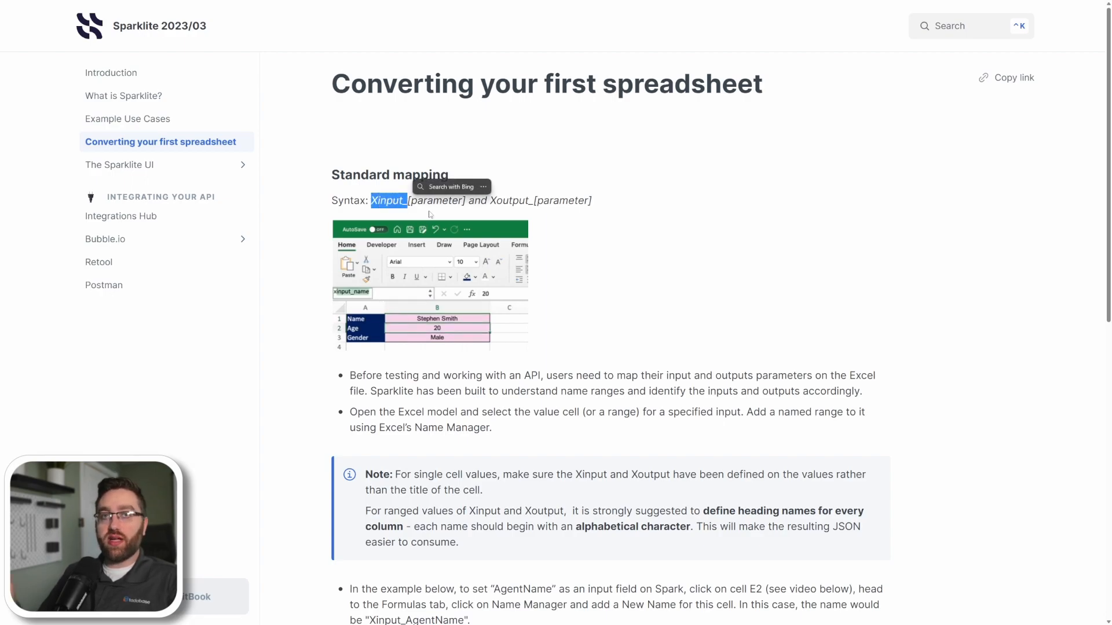
left_click(532, 256)
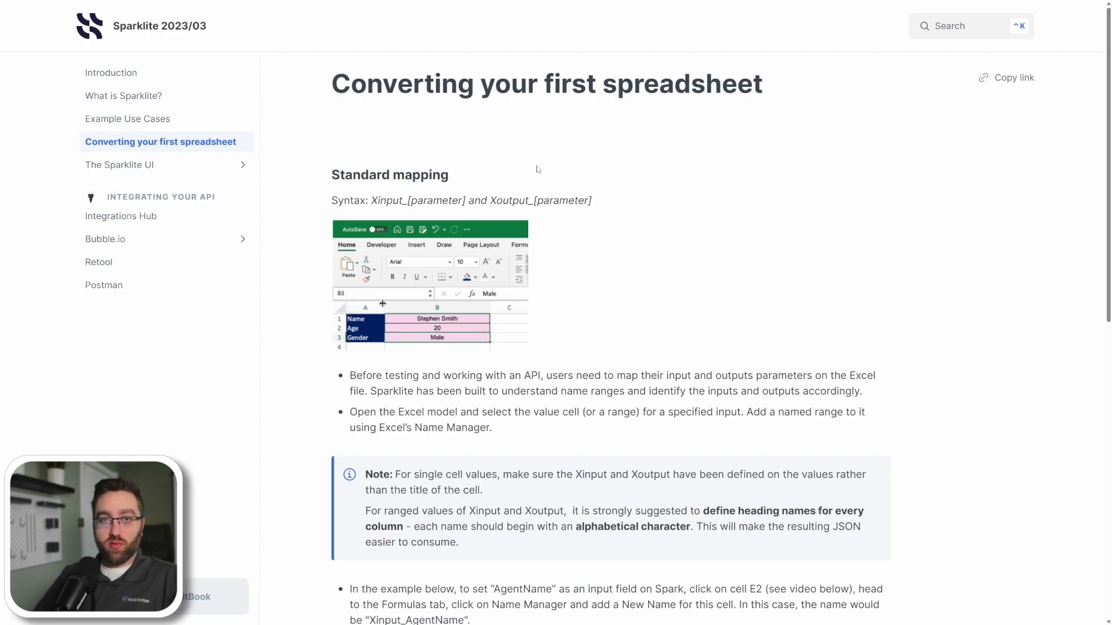
left_click_drag(492, 200, 533, 201)
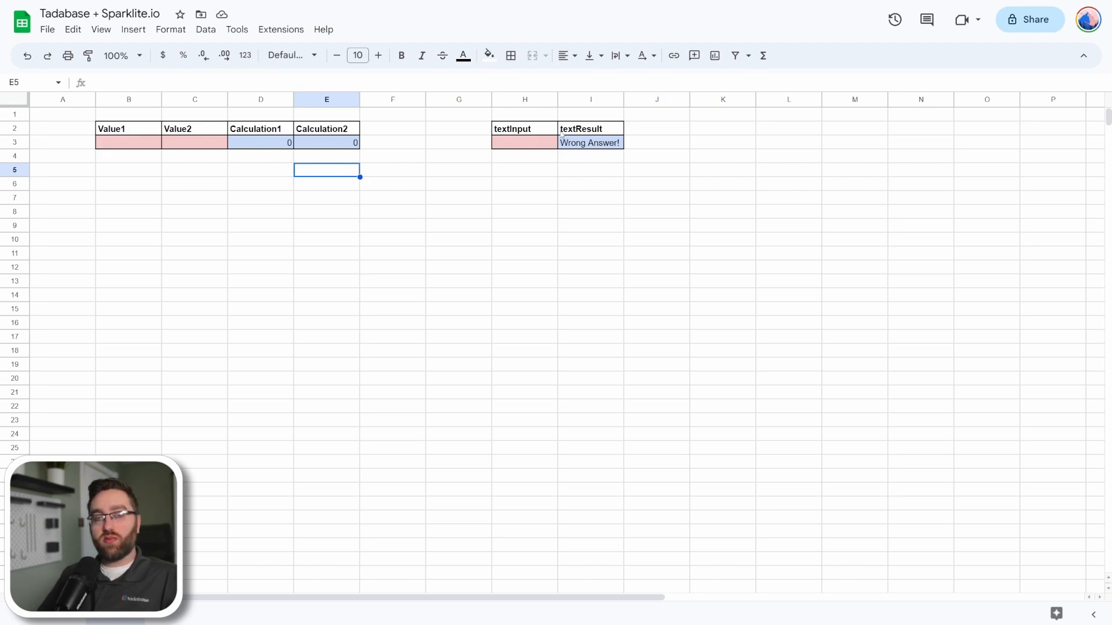
In the Tadabase + Sparklite.io Google Sheet, examine the Value1 and Value2 input cells B3 and C3.
left_click(133, 144)
key("Tab")
left_click(133, 145)
key("Tab")
left_click(133, 145)
left_click(173, 143)
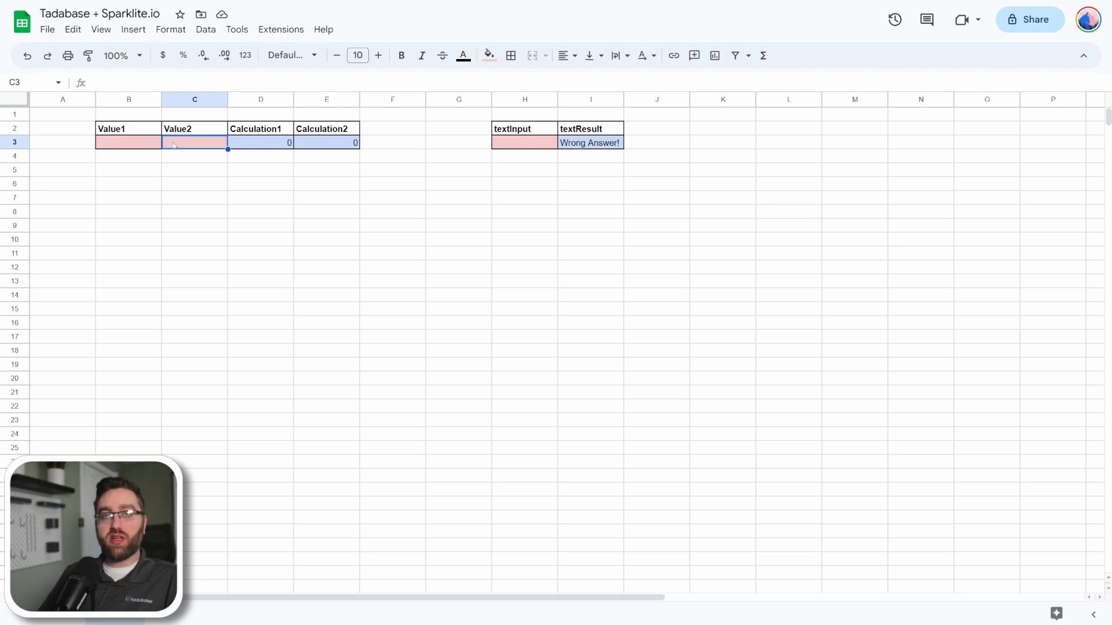
Compare the formulas in Calculation1 and Calculation2, cells D3 and E3, and the input cells they reference.
left_click(252, 145)
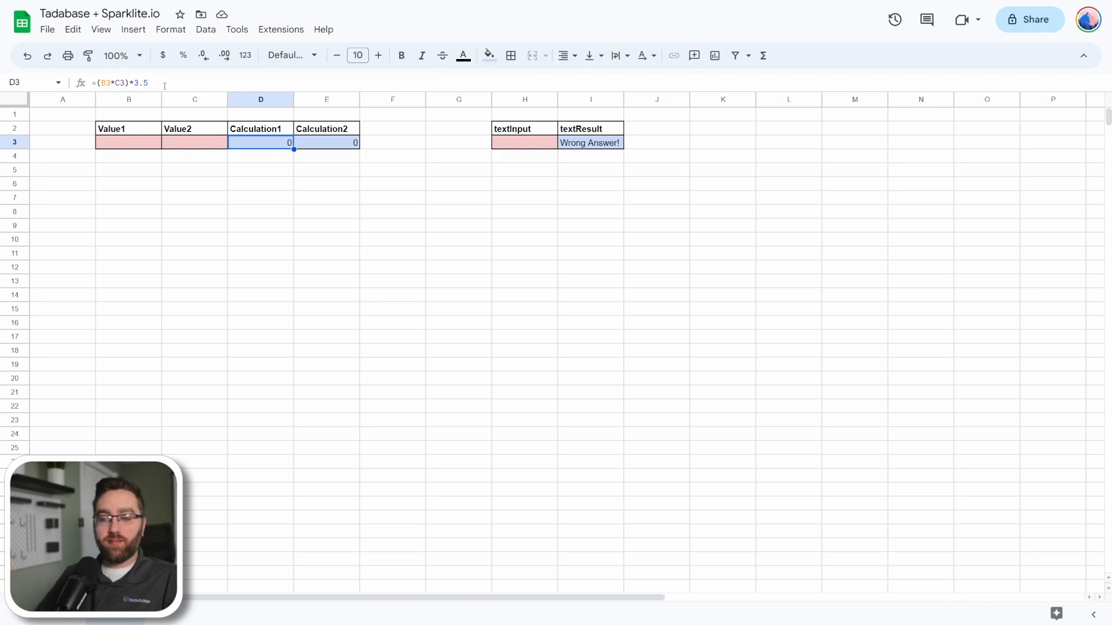
left_click(303, 142)
left_click(274, 145)
left_click(316, 144)
left_click(270, 147)
left_click(313, 144)
left_click(284, 145)
left_click(315, 144)
left_click(275, 145)
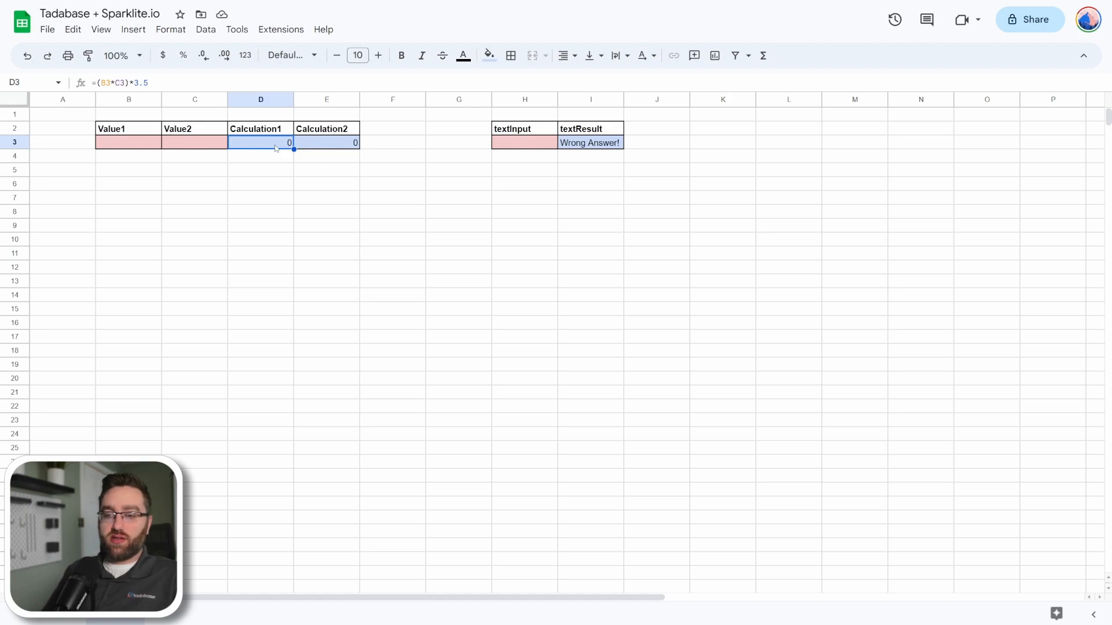
left_click(322, 147)
left_click(131, 144)
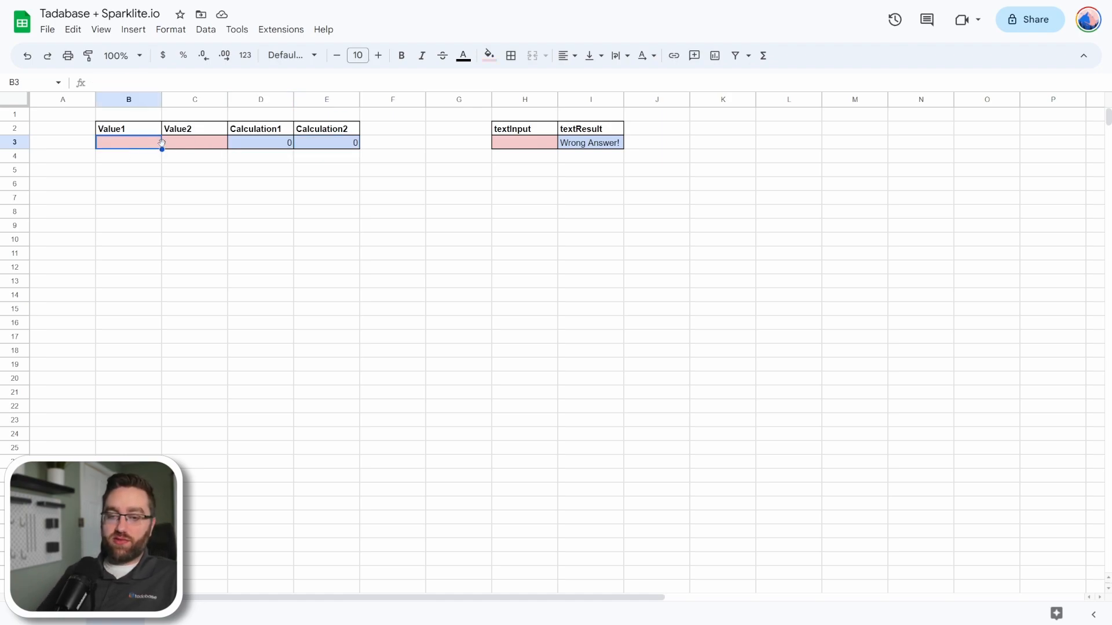
left_click(169, 146)
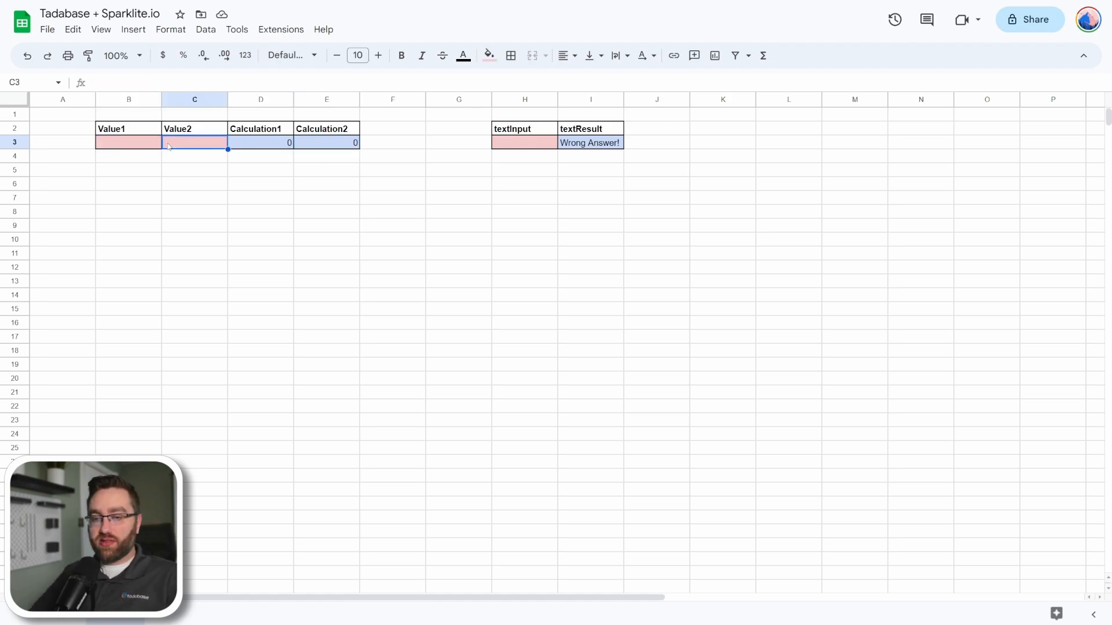
left_click(270, 145)
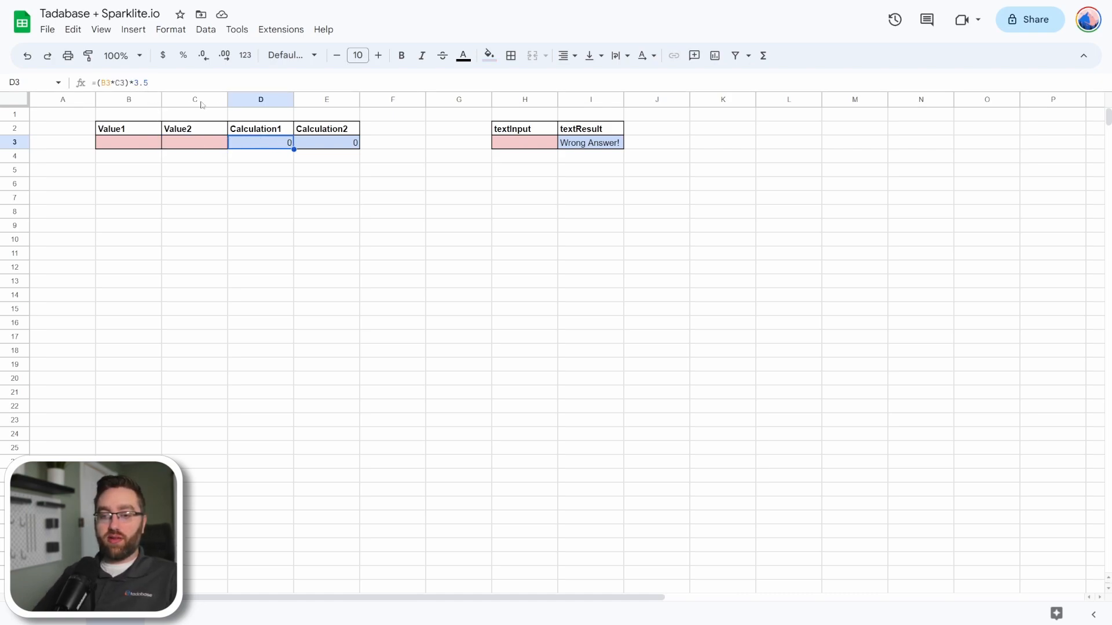
left_click(325, 143)
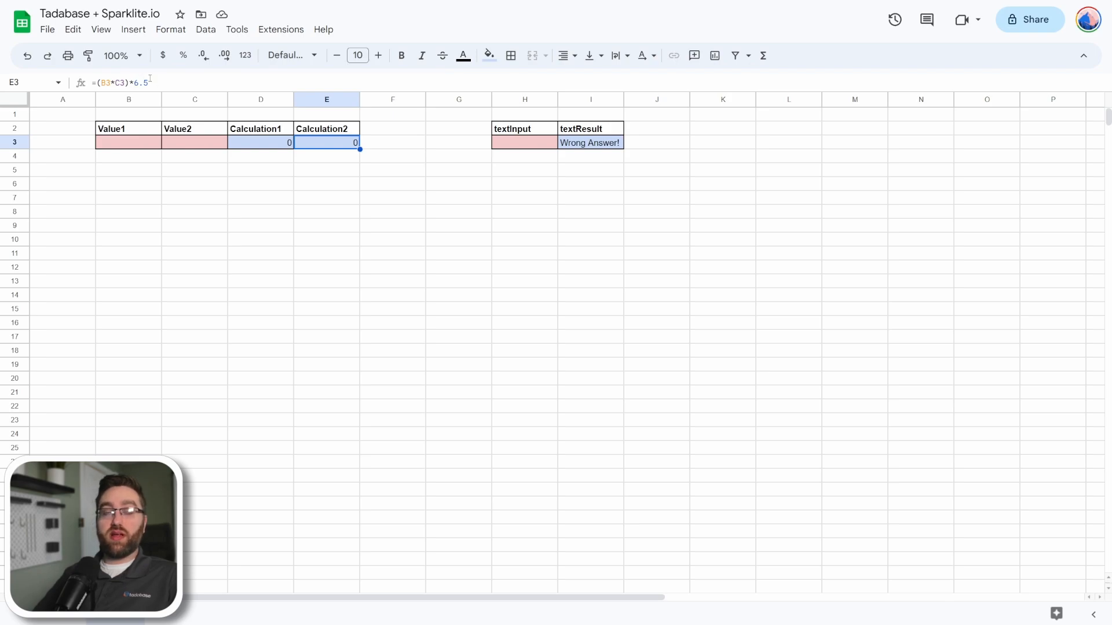
Examine the textInput cell H3 and the IF formula in the textResult cell I3.
left_click(524, 143)
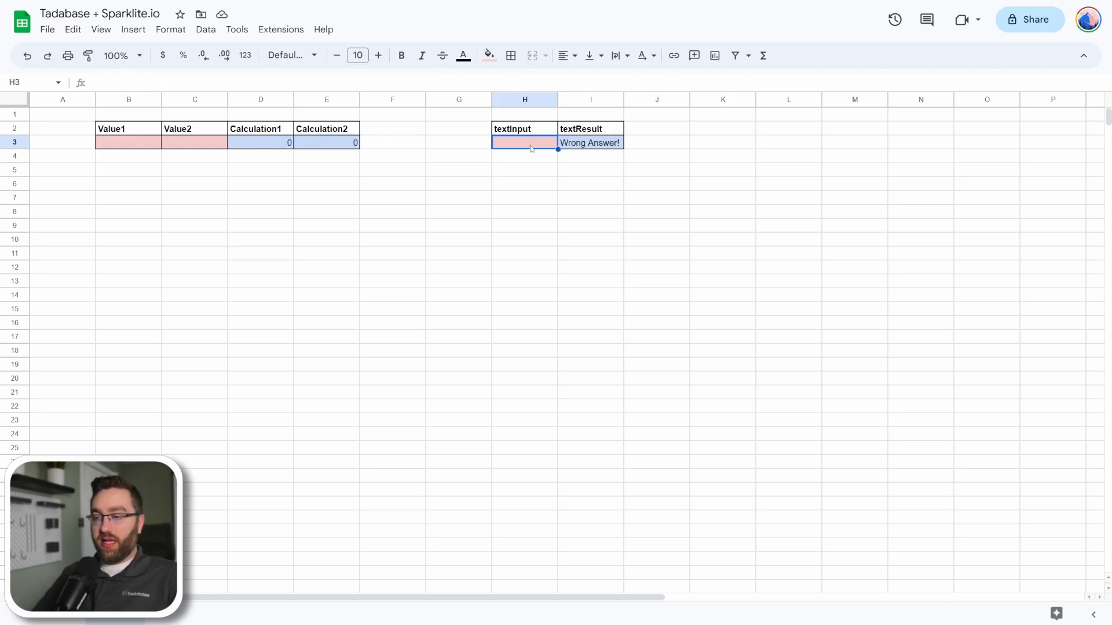
left_click(608, 147)
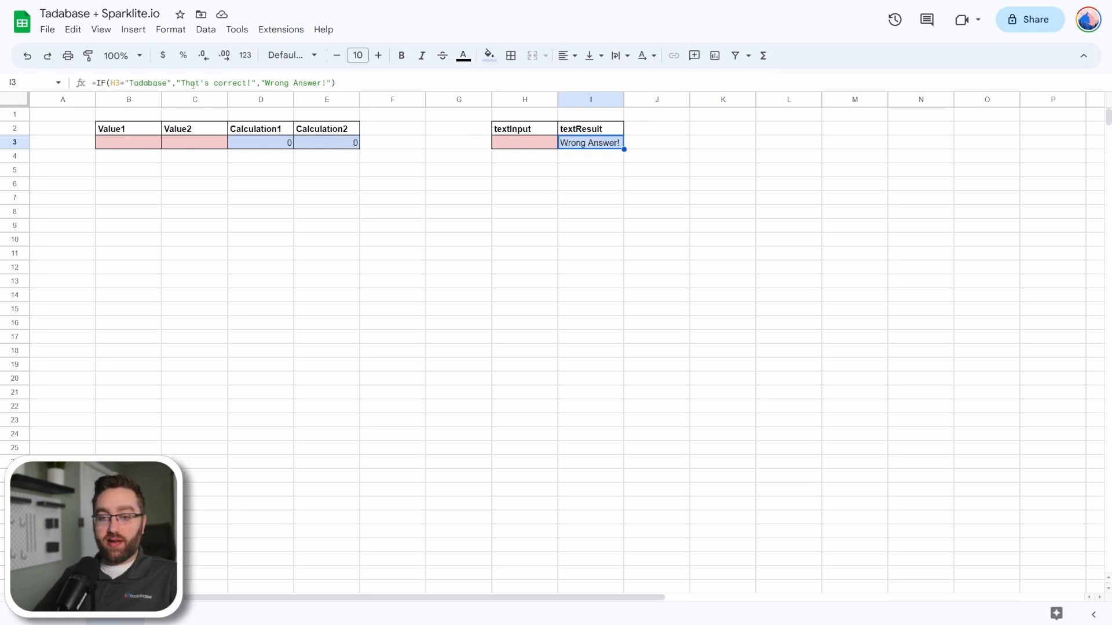
left_click(184, 85)
left_click(459, 198)
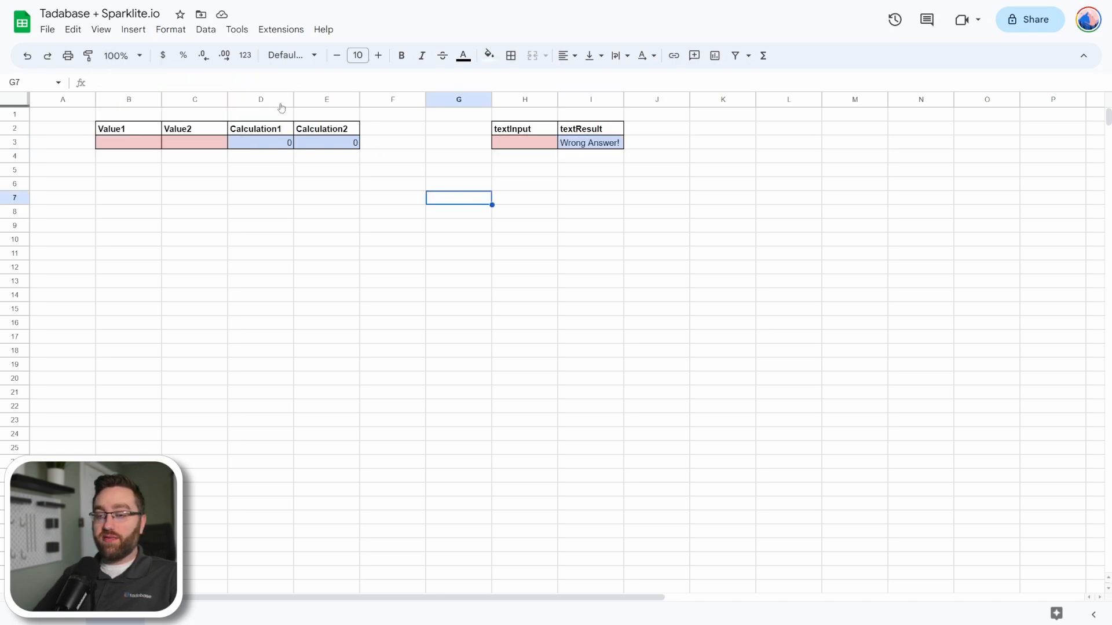
left_click(573, 149)
left_click(436, 225)
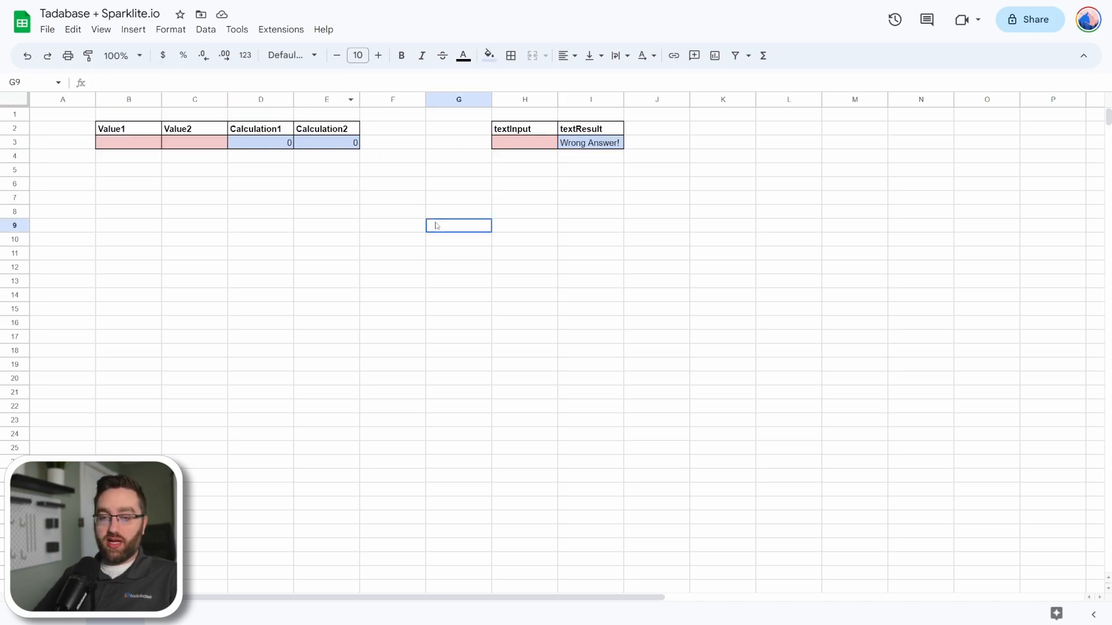
Name the Value1 input cell B3 as the named range Xinput_value1.
left_click(134, 146)
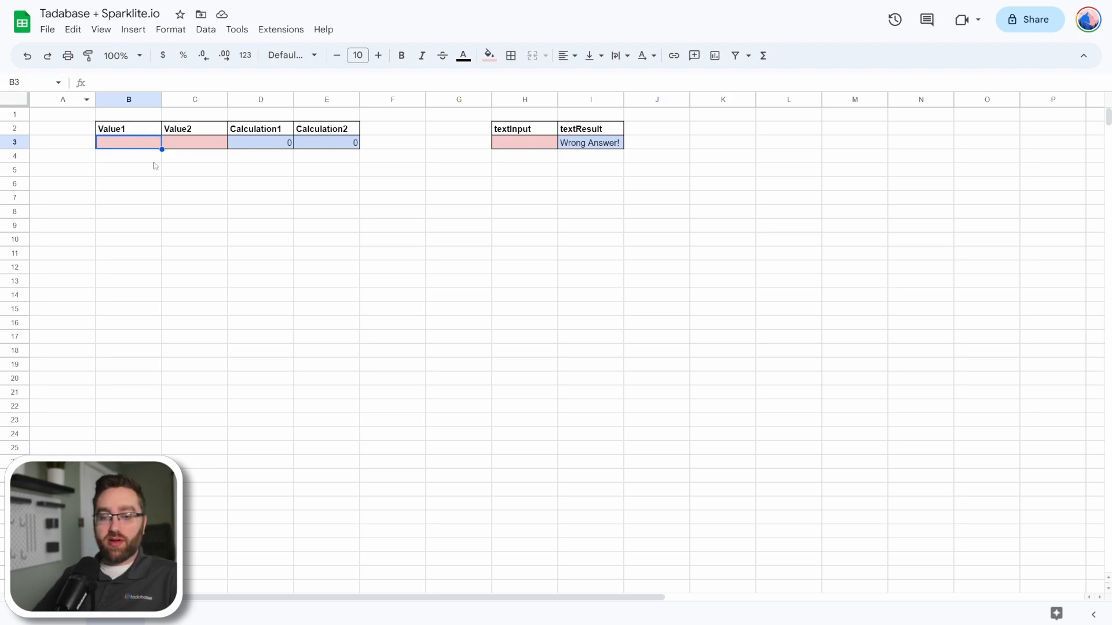
left_click(24, 83)
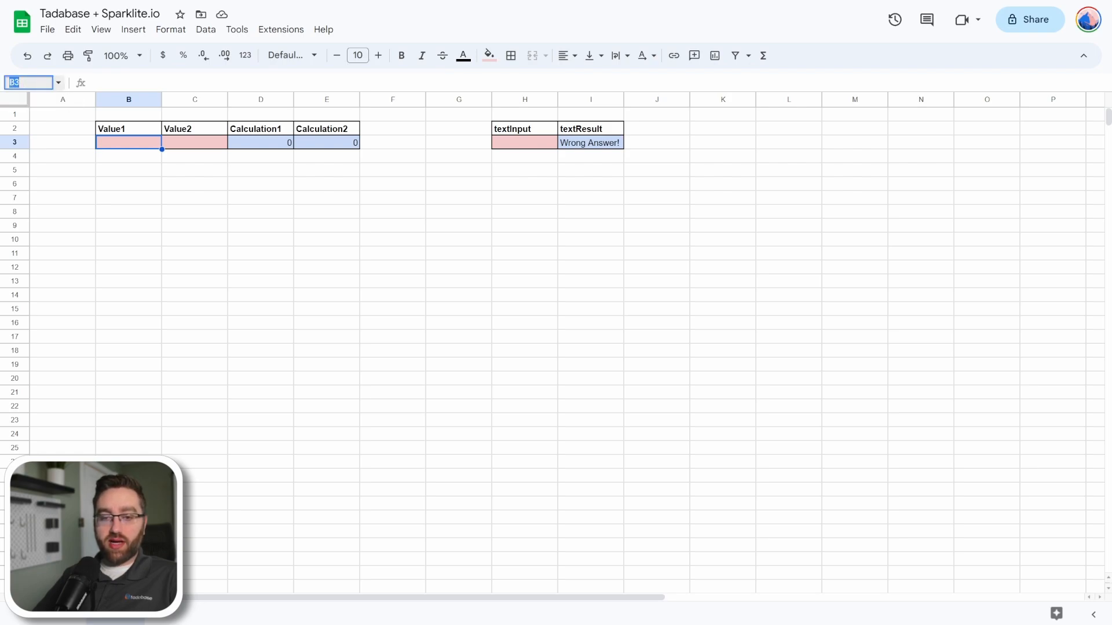
key("BackSpace")
type("Xinput")
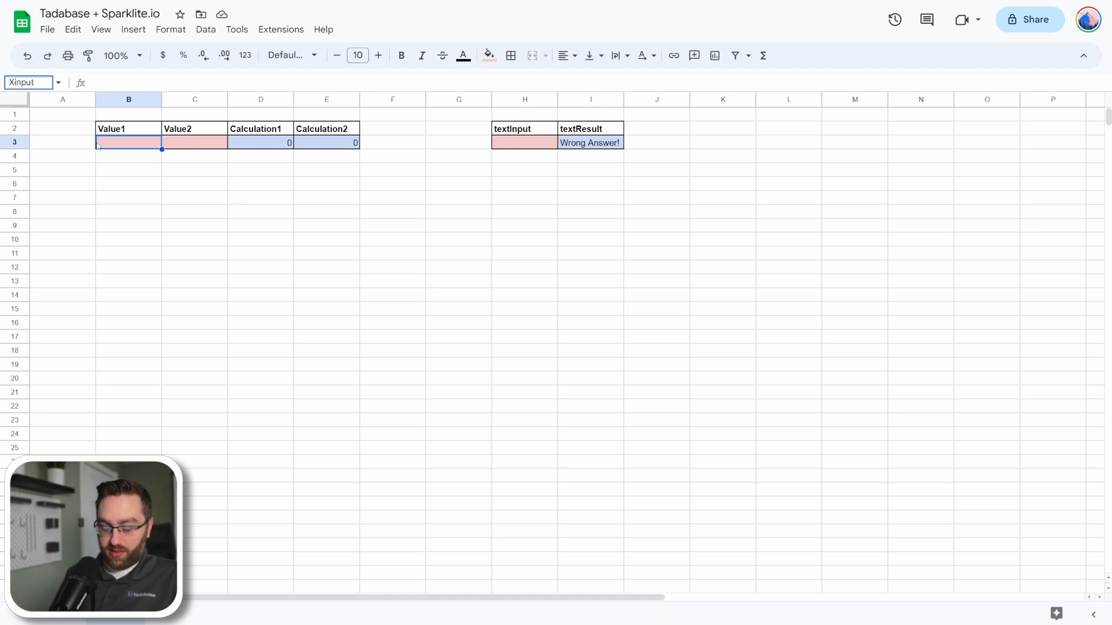
type("_value1")
key("Return")
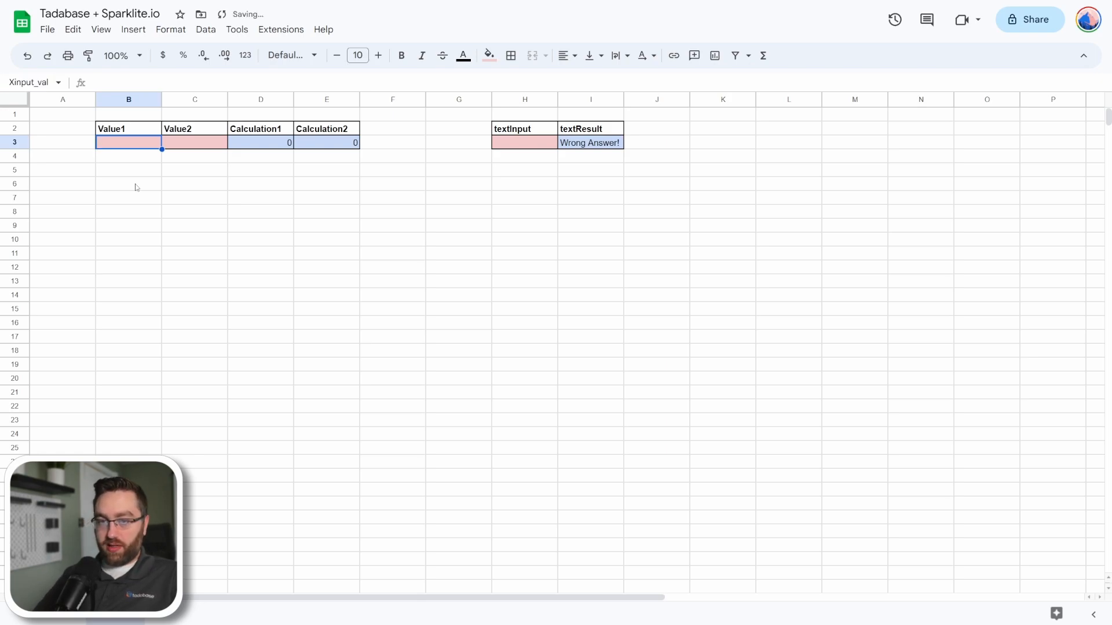
Name the Value2 input cell C3 as the named range Xinput_value2.
left_click(44, 83)
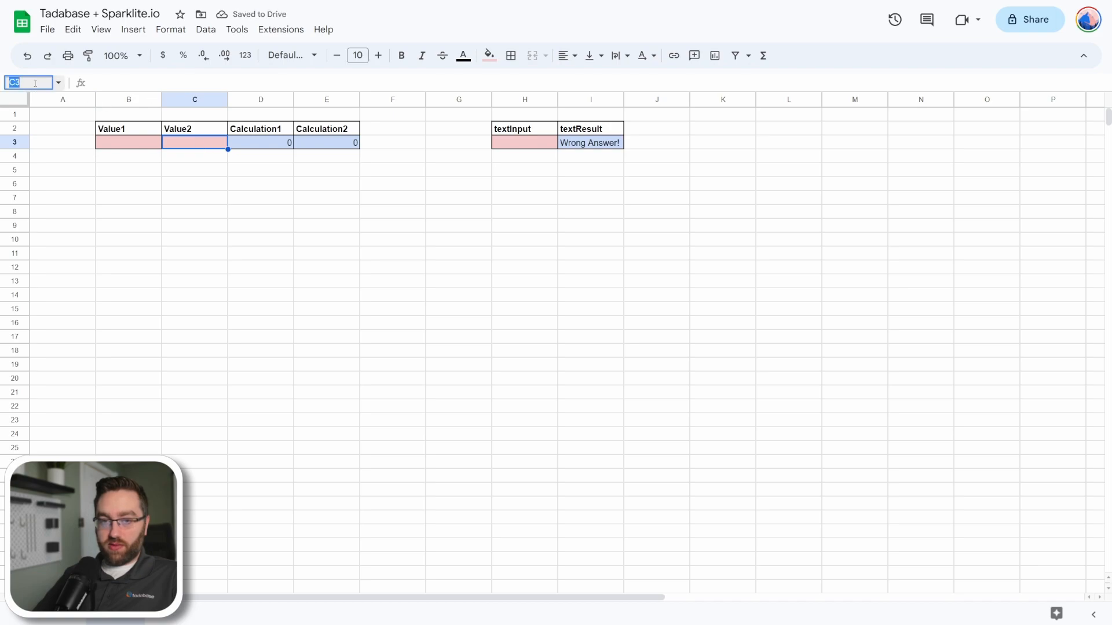
key("BackSpace")
type("2")
key("Return")
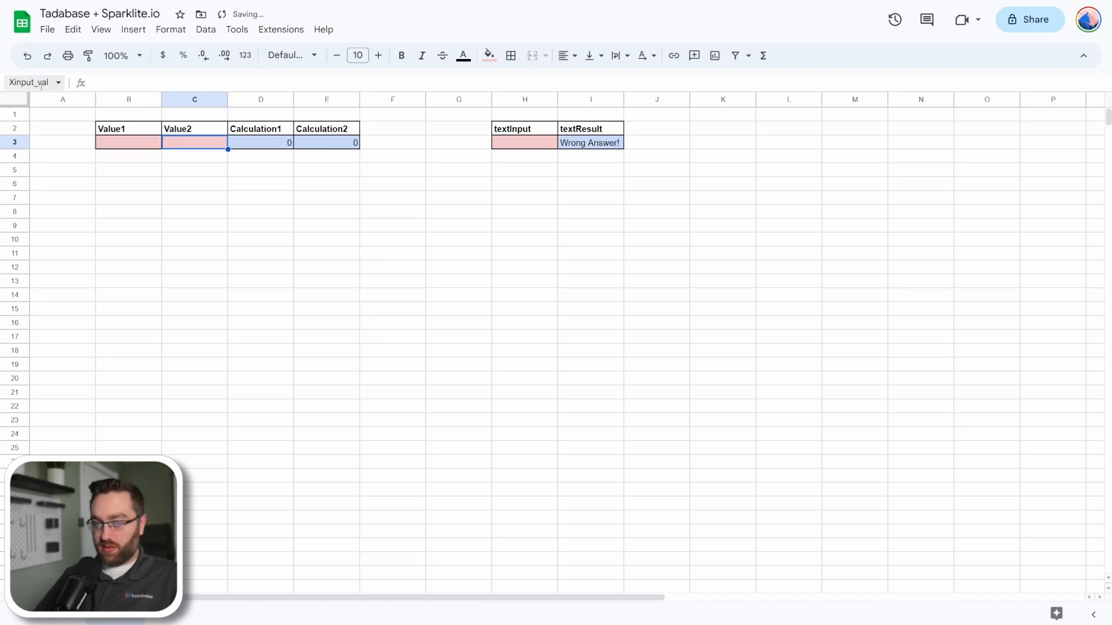
Name the textInput cell H3 as the named range Xinput_textInput.
left_click(536, 145)
left_click(33, 81)
type("Xinput_text")
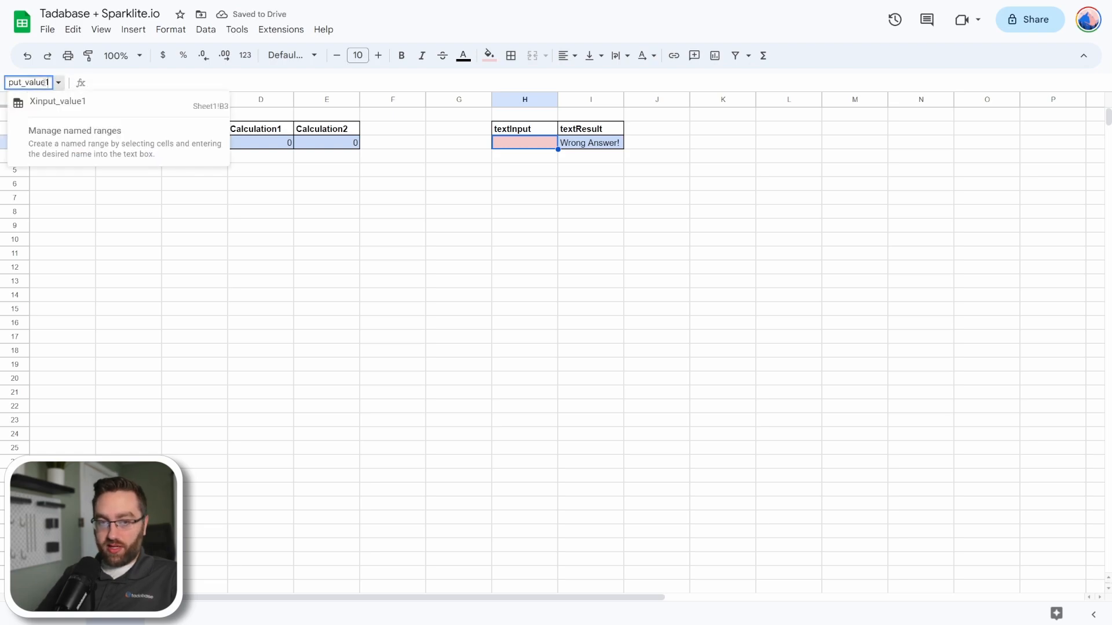
key("BackSpace")
type("xt")
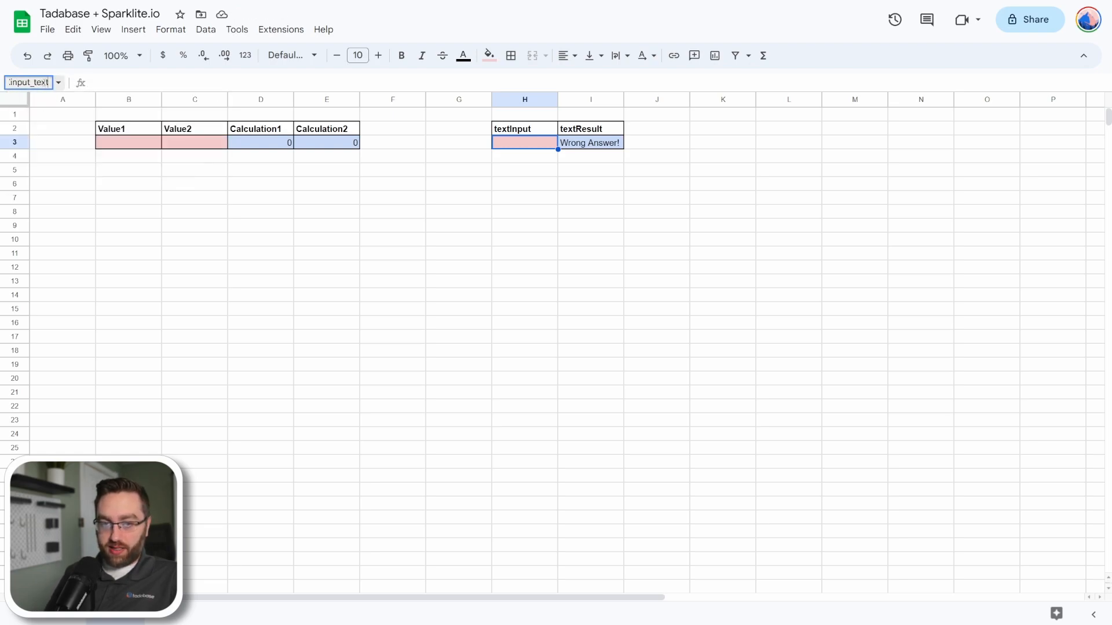
type("Inpu")
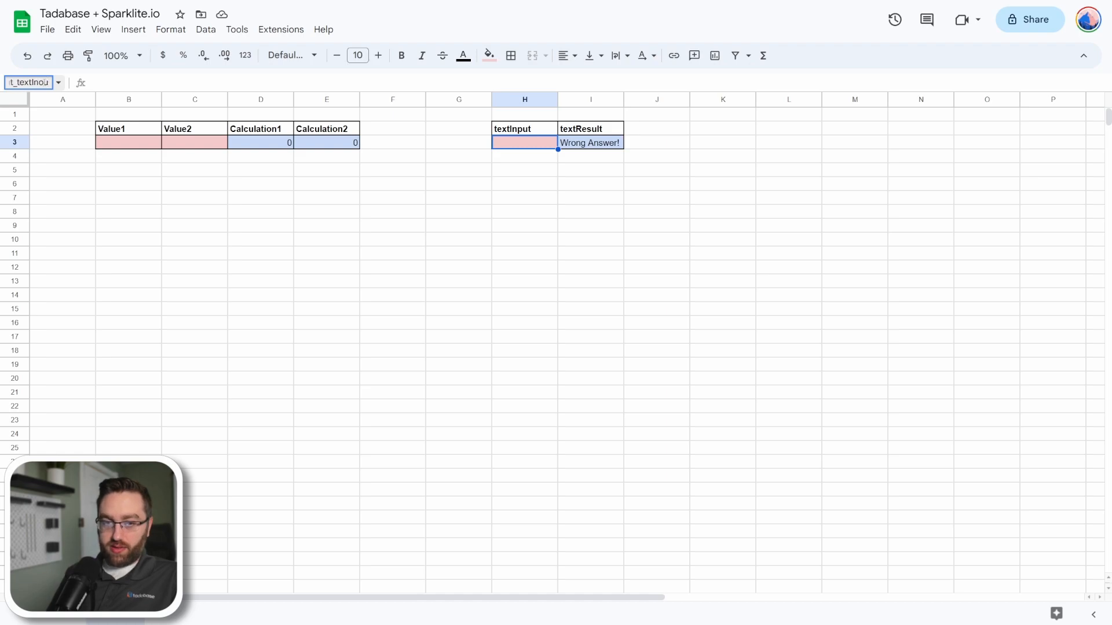
type("t")
key("Return")
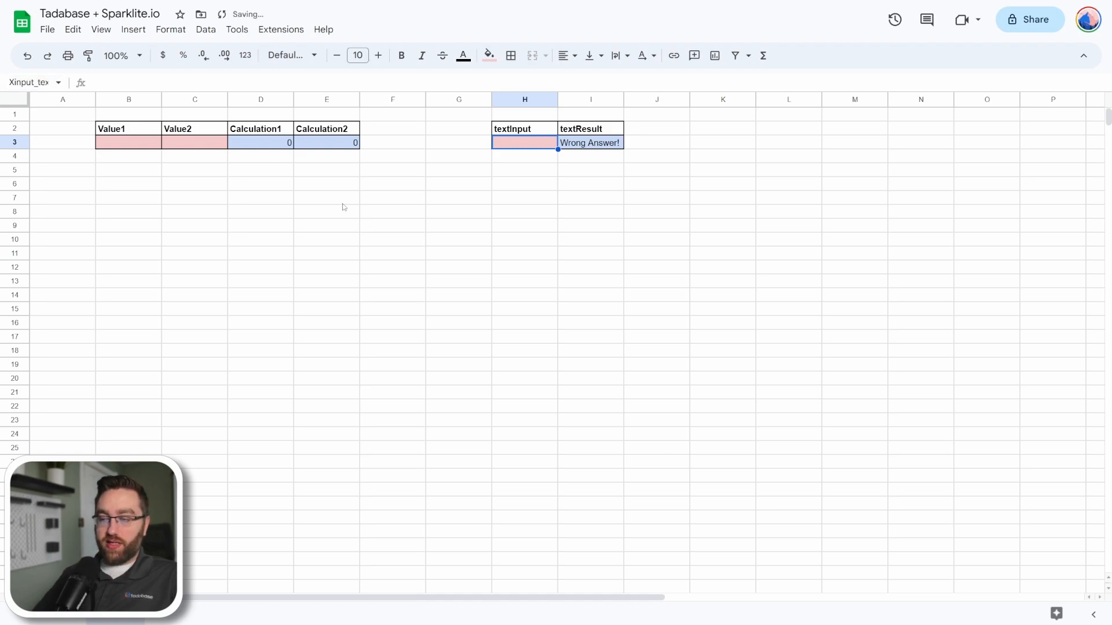
Review the spreadsheet's Xinput_ and Xoutput_ named ranges and the cells they are assigned to.
left_click(59, 82)
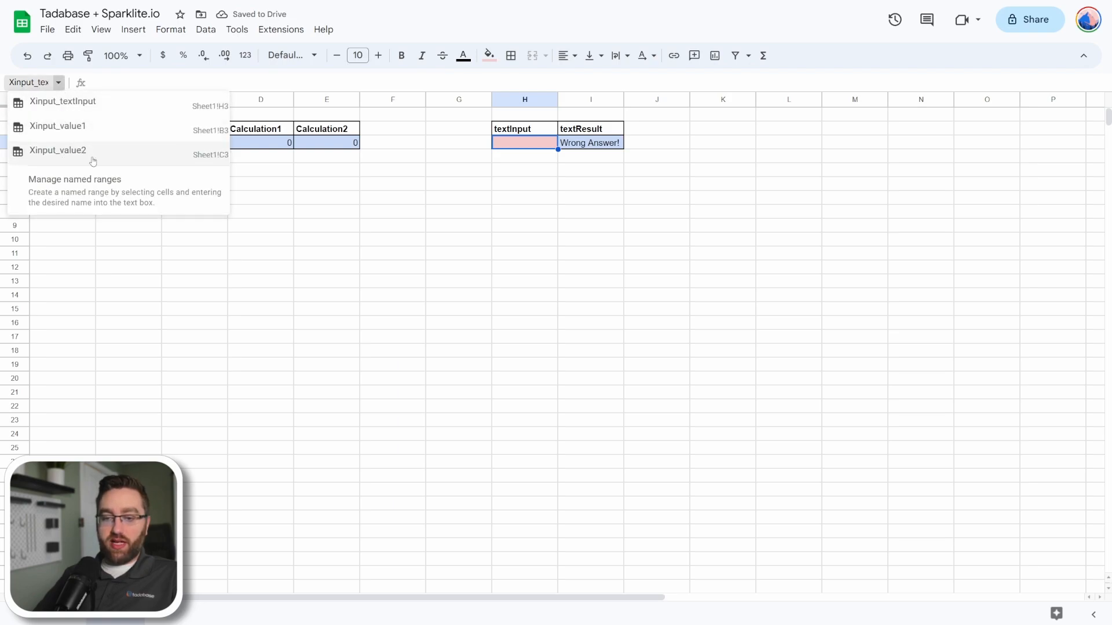
left_click(334, 210)
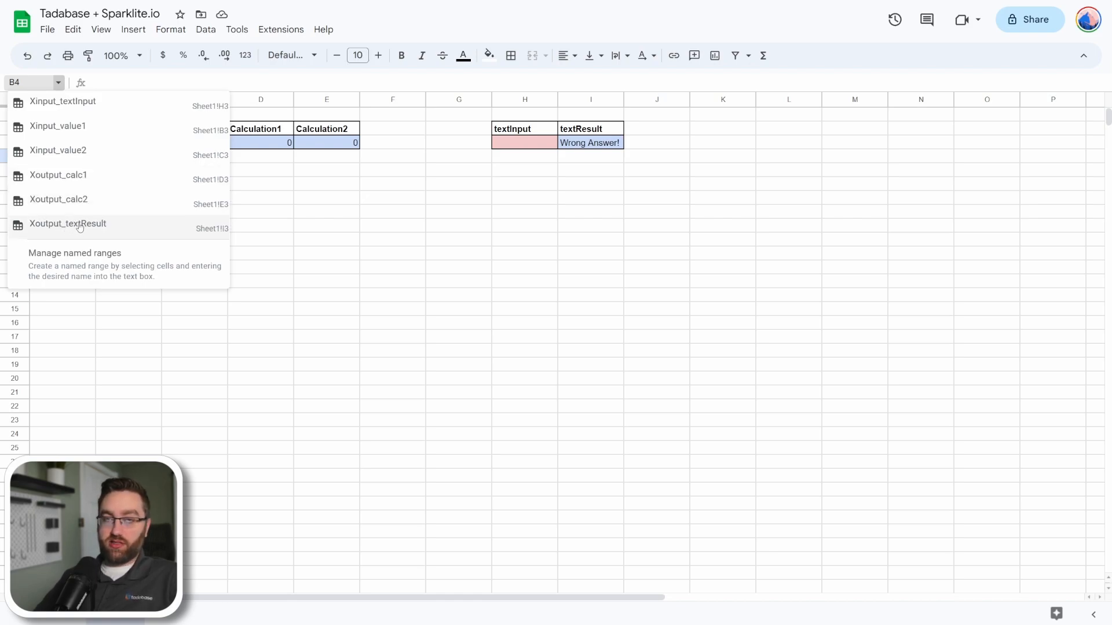
left_click(429, 295)
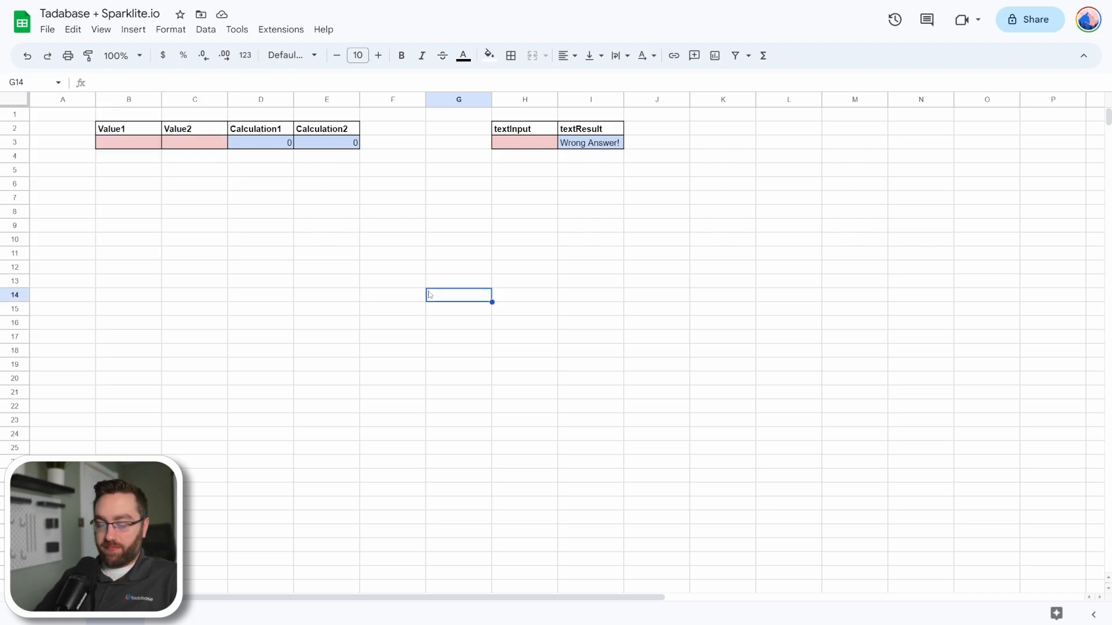
left_click(393, 170)
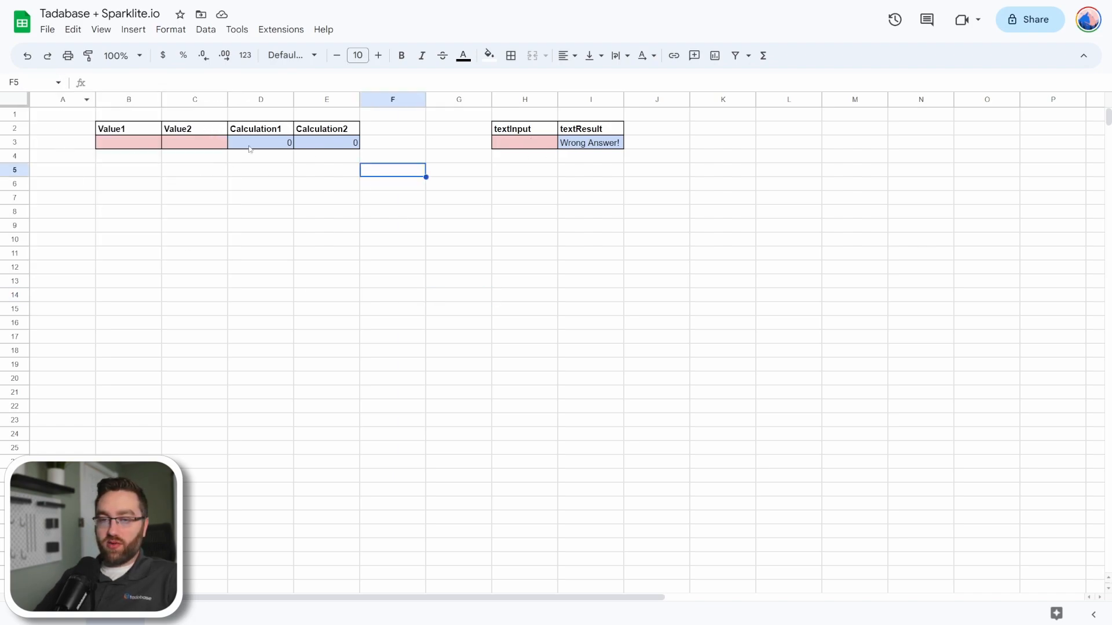
Download the Tadabase + Sparklite.io spreadsheet as an .xlsx file.
left_click(48, 29)
mouse_move(81, 189)
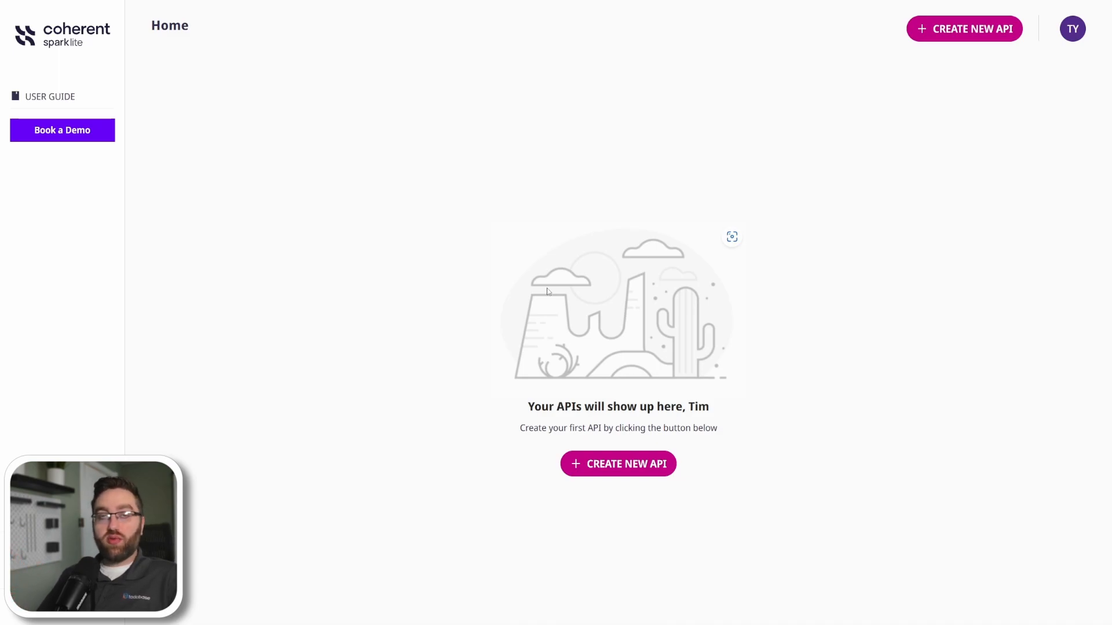
In Coherent Sparklite, create a new API by uploading the TadabaseSparklite.xlsx file.
left_click(613, 466)
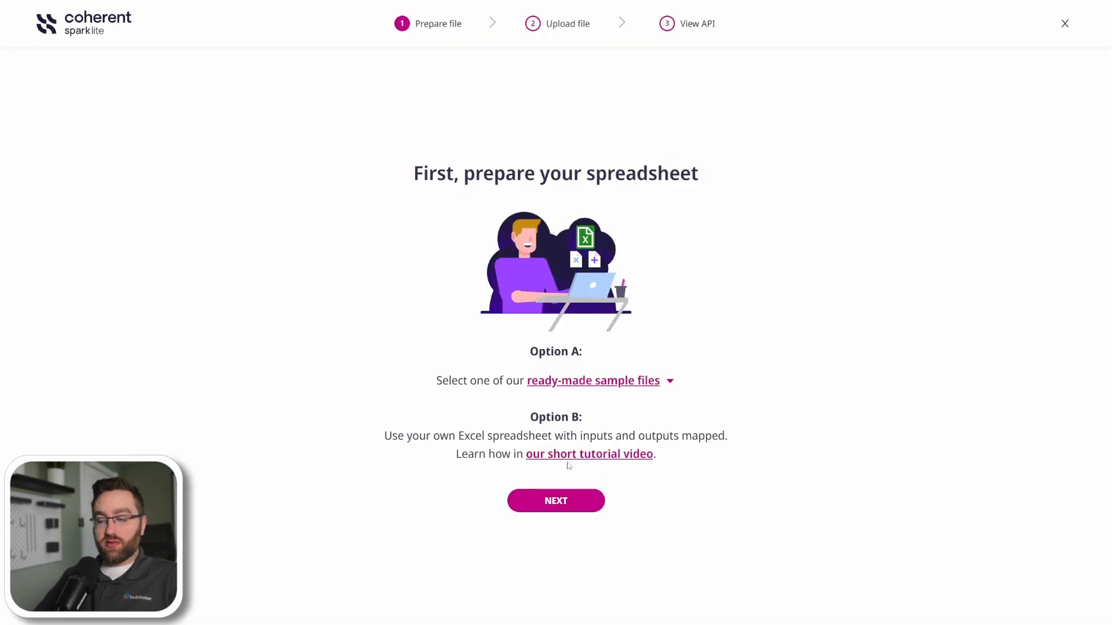
left_click(554, 503)
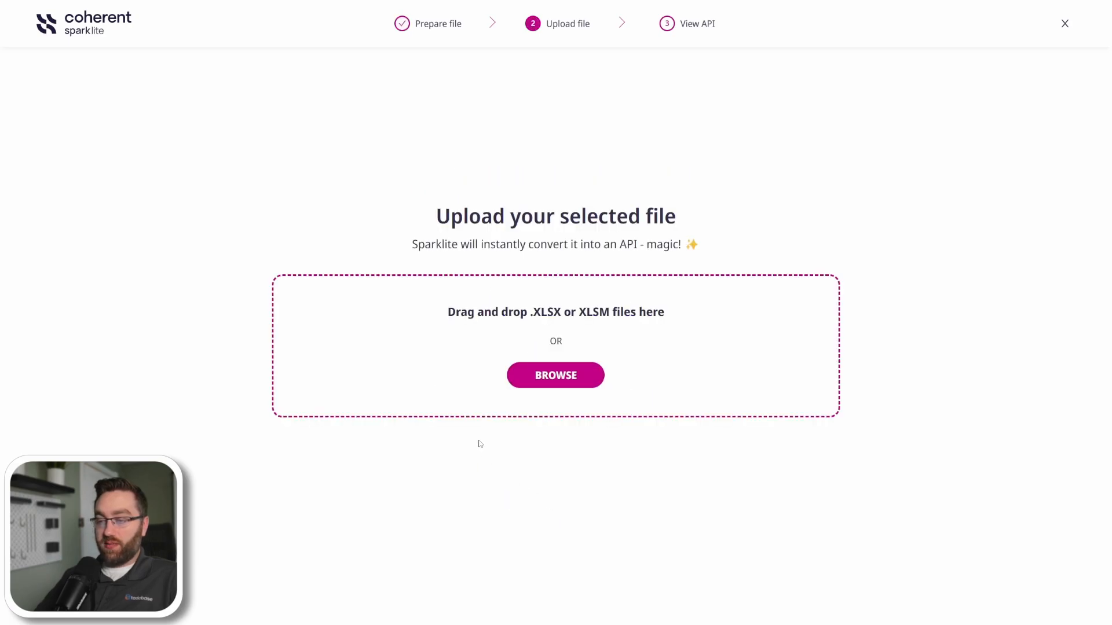
left_click(539, 376)
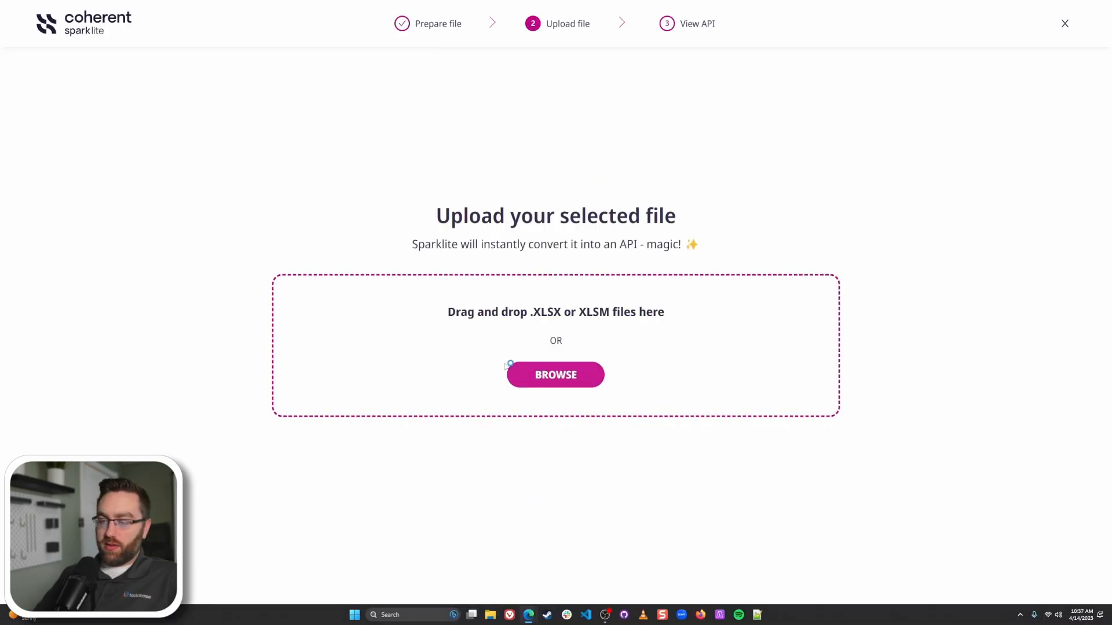
left_click(508, 367)
double_click(101, 81)
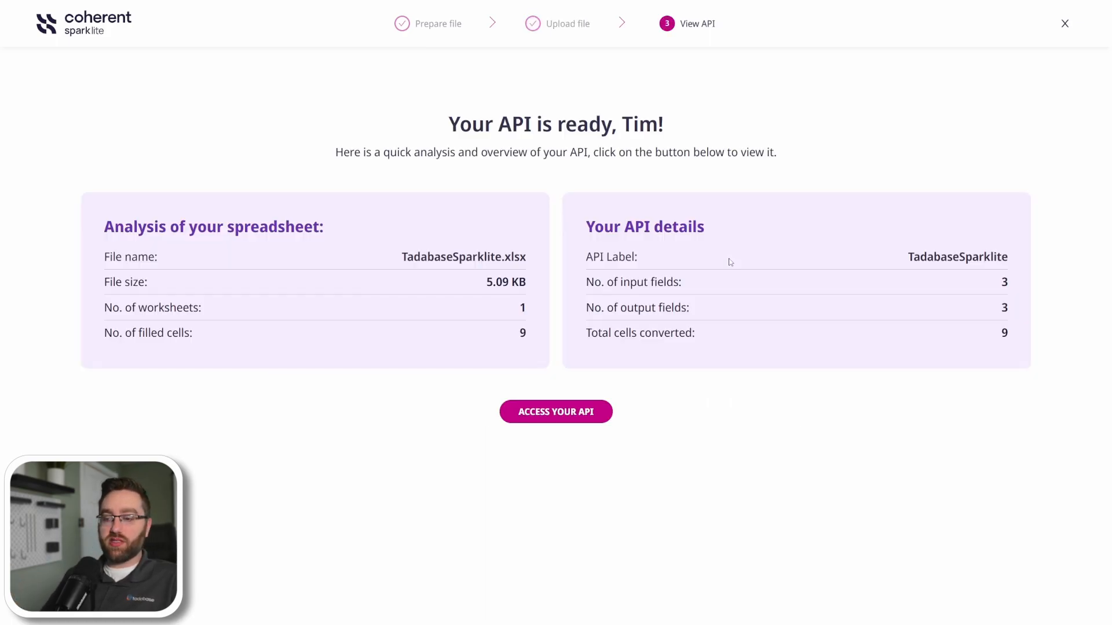
Check the number of input and output fields in the new API's details and access the API.
left_click_drag(1000, 278, 1013, 283)
double_click(1004, 308)
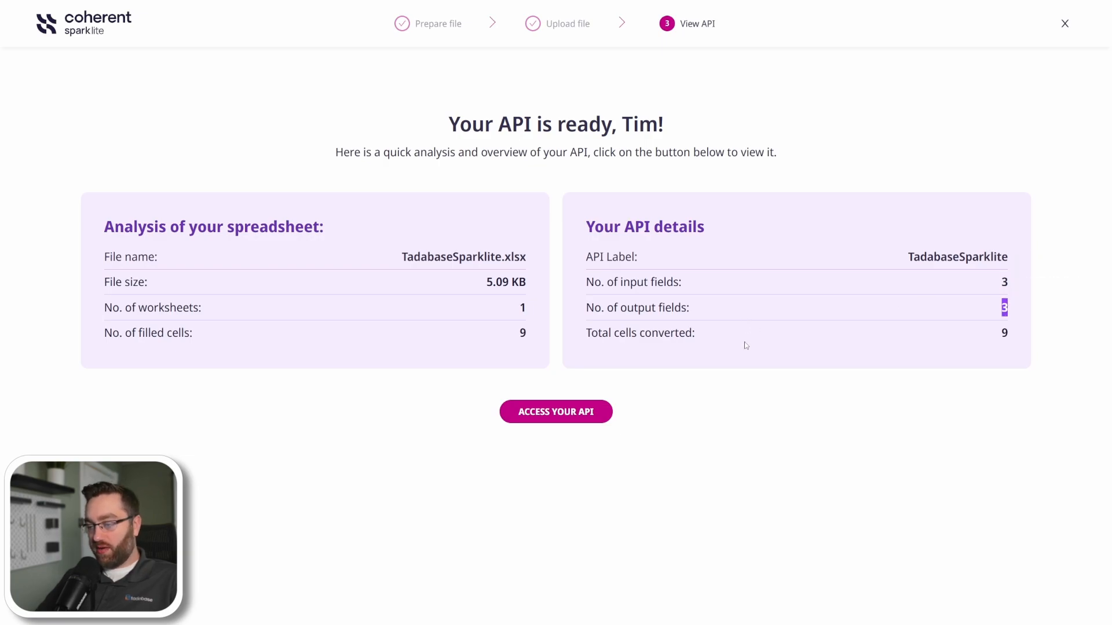
left_click(536, 413)
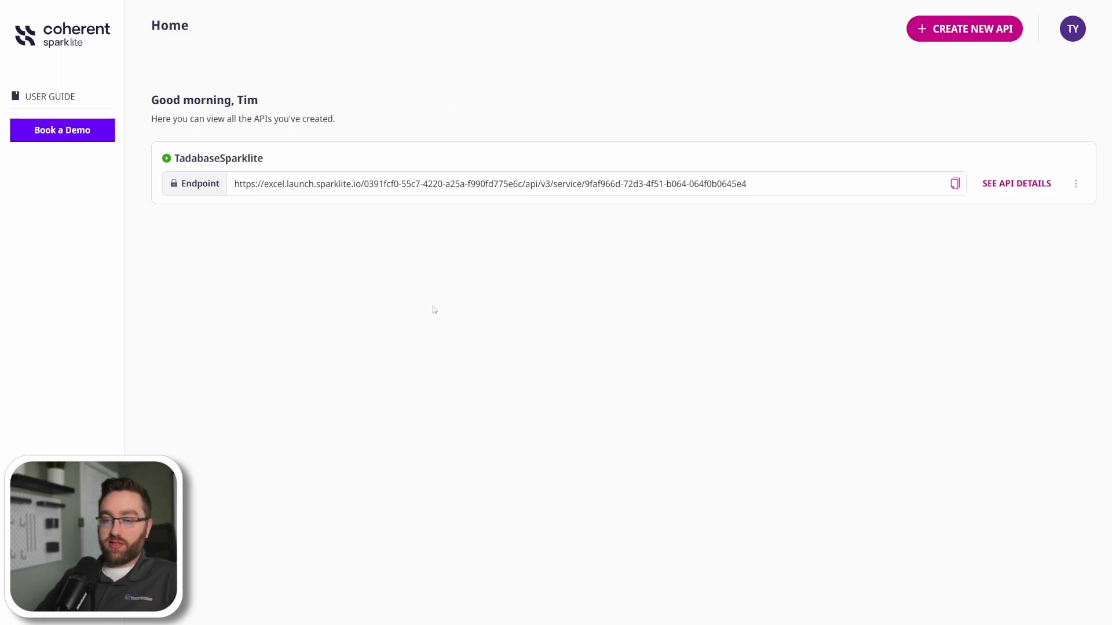
Switch to the Tadabase Sparklite app in Tadabase and add a custom pipe.
key("ctrl+Tab")
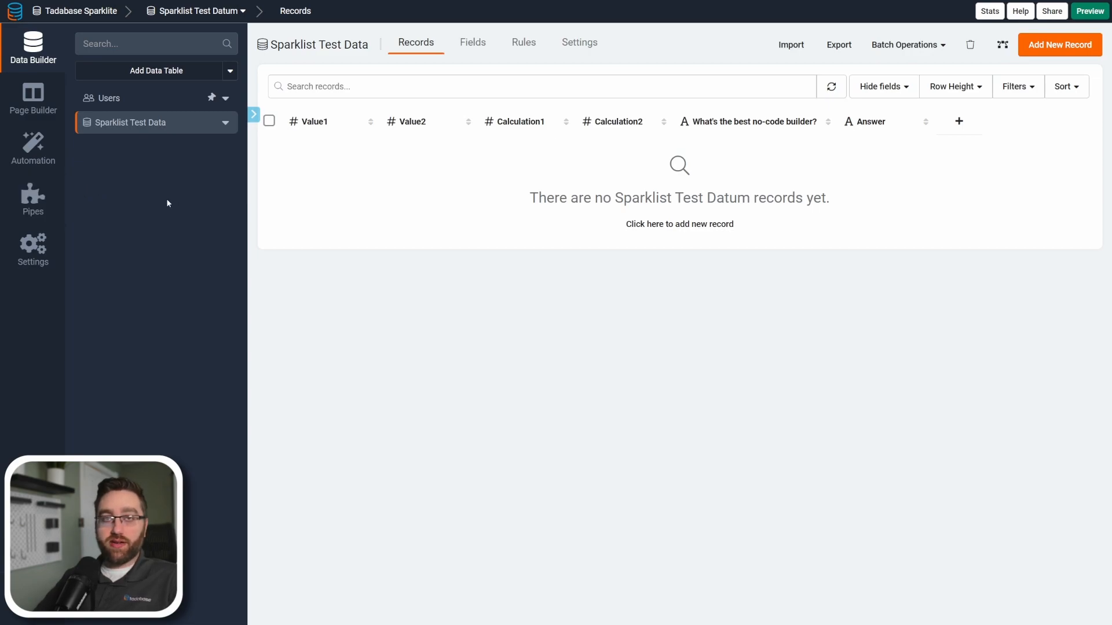
left_click(35, 211)
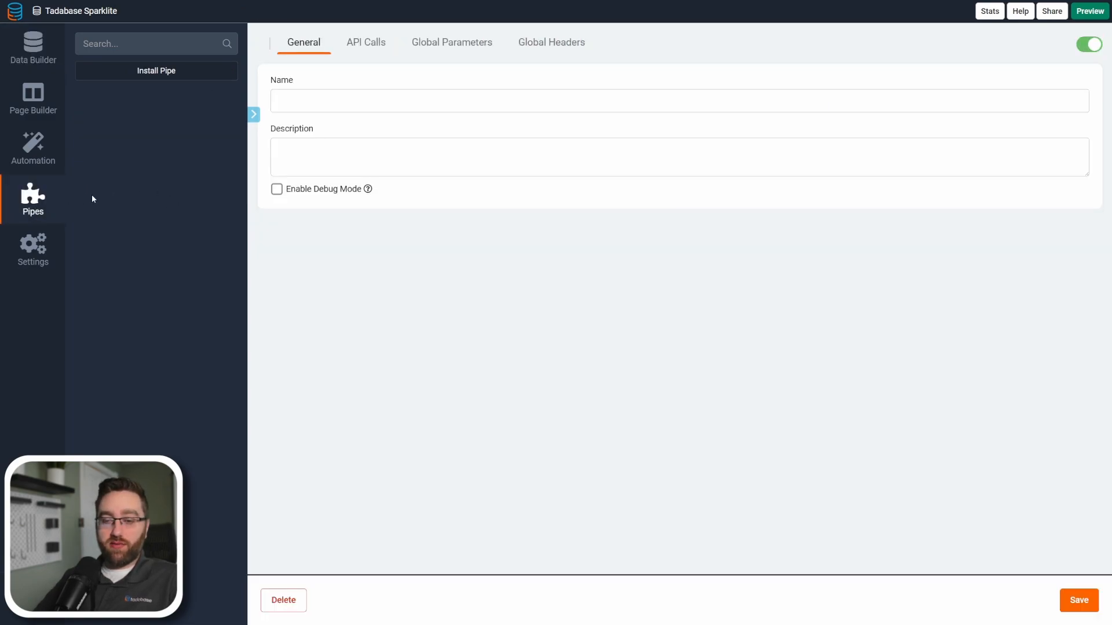
left_click(199, 74)
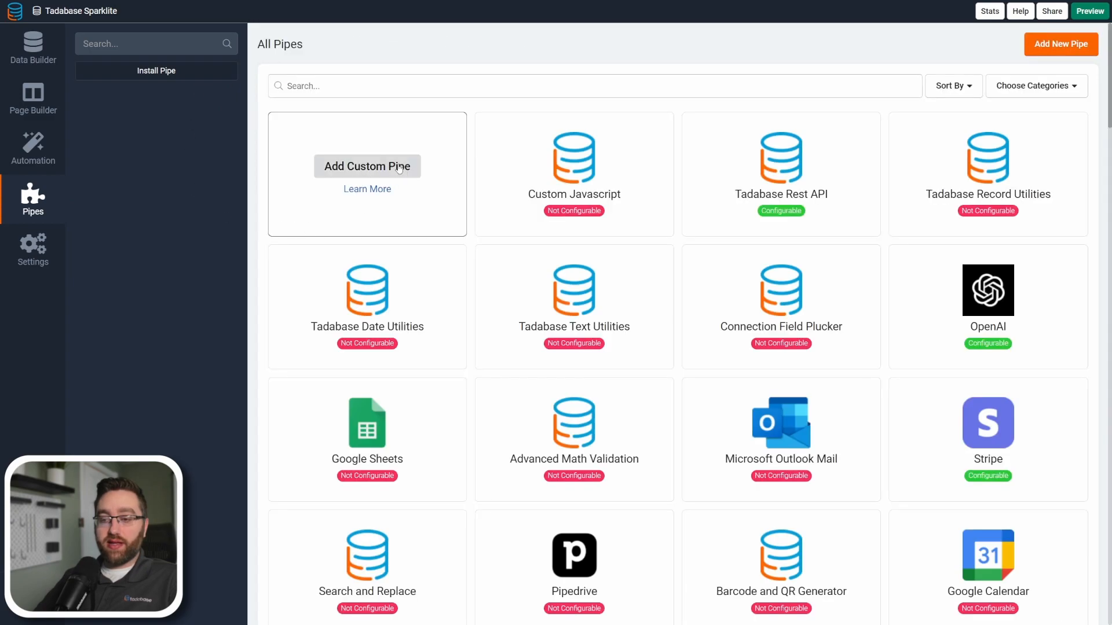
left_click(360, 168)
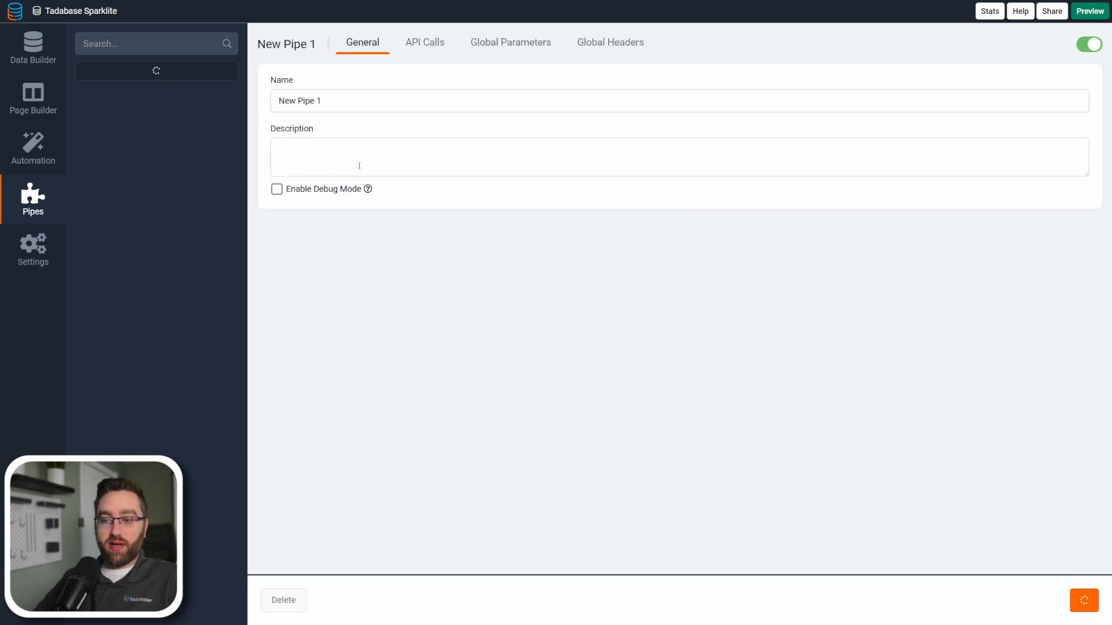
Name the new custom pipe Sparklite and save it.
left_click_drag(348, 105, 283, 103)
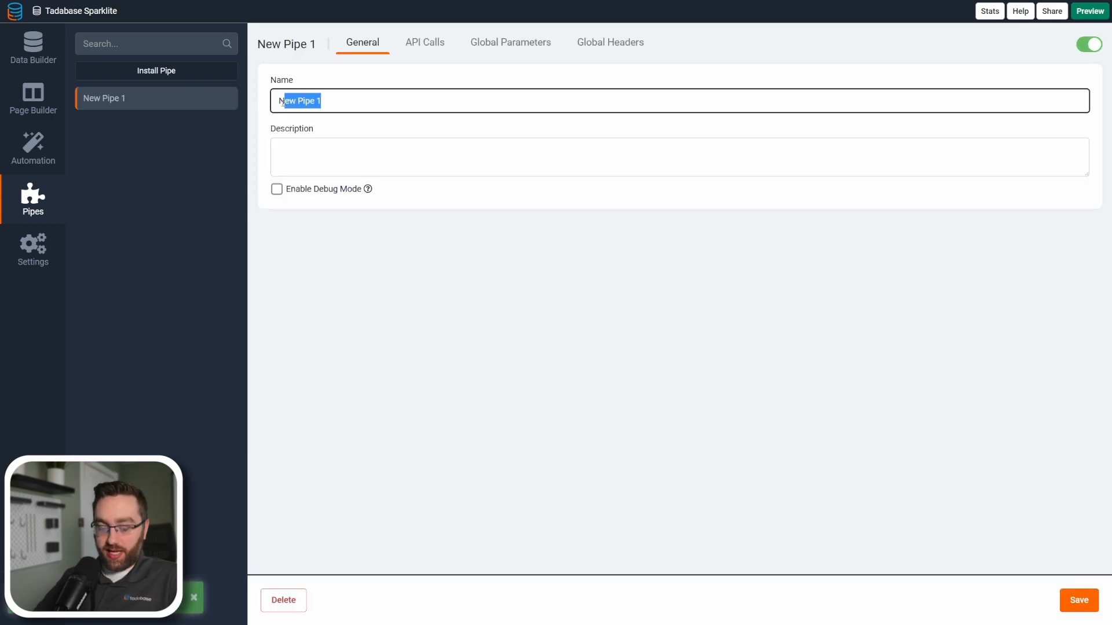
key("ctrl+a")
type("Sparklite")
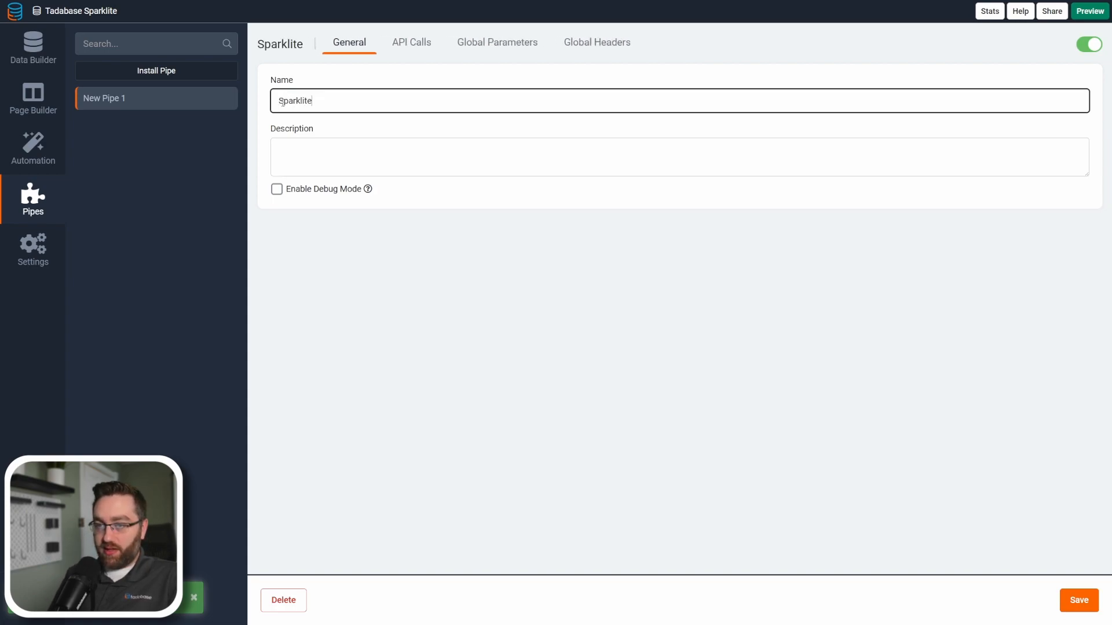
key("Return")
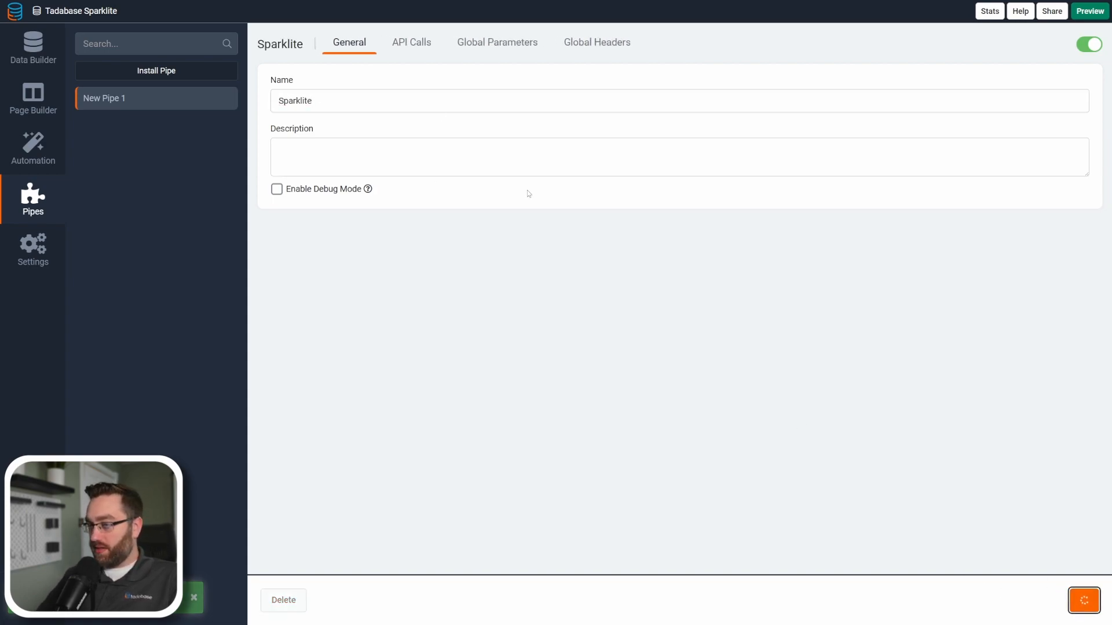
Add a new API call to the Sparklite pipe and name it Sparklite_Test.
left_click(409, 51)
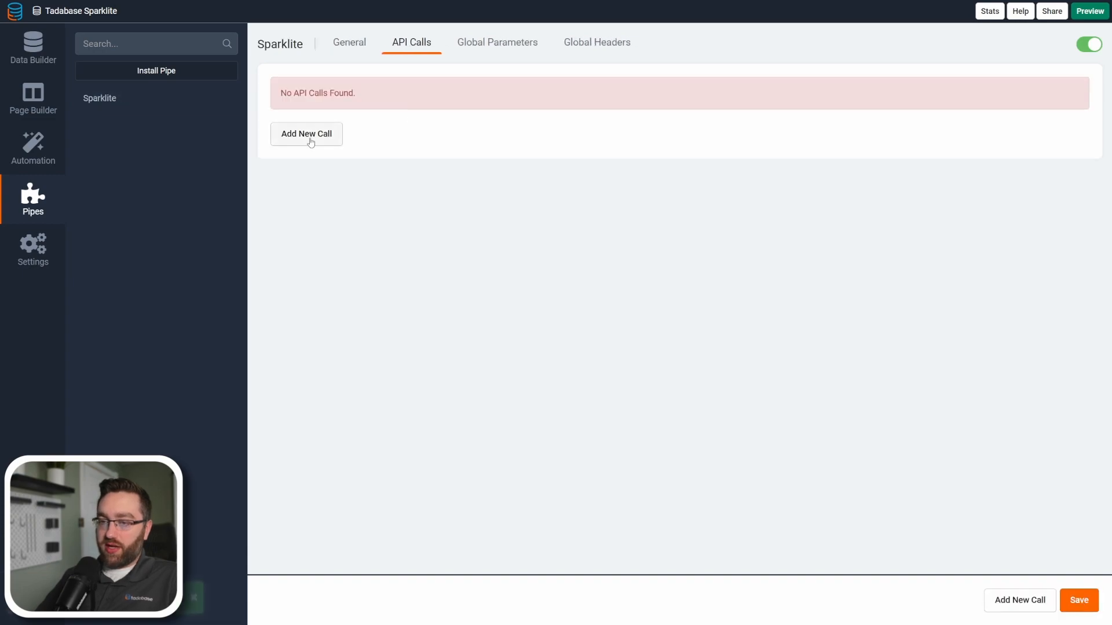
left_click(315, 137)
left_click(350, 86)
left_click_drag(367, 101, 310, 98)
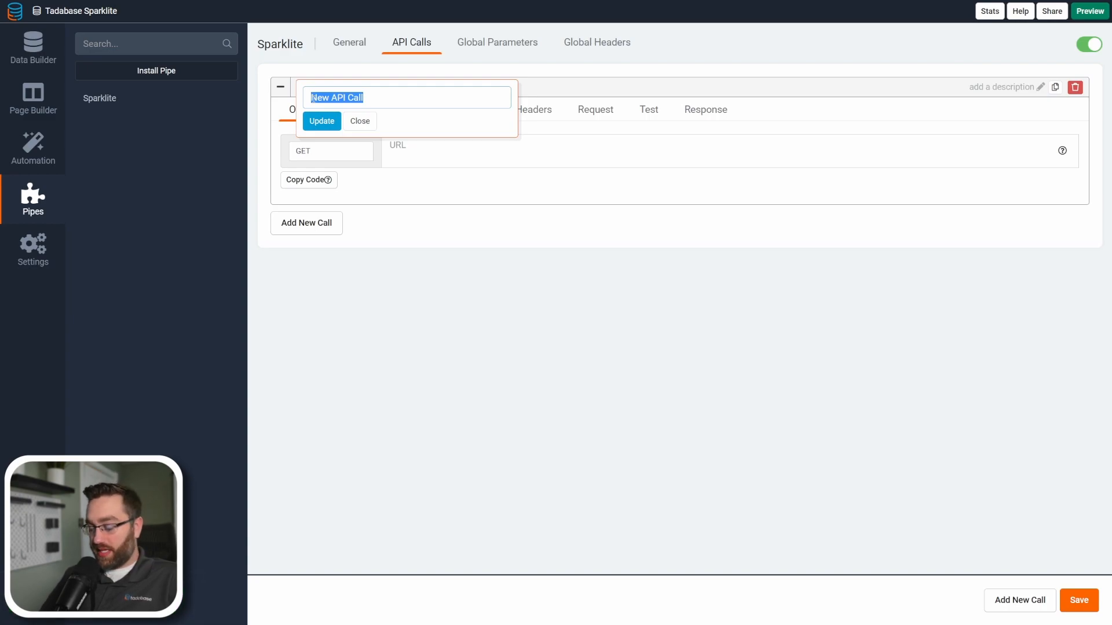
type("Sparklite")
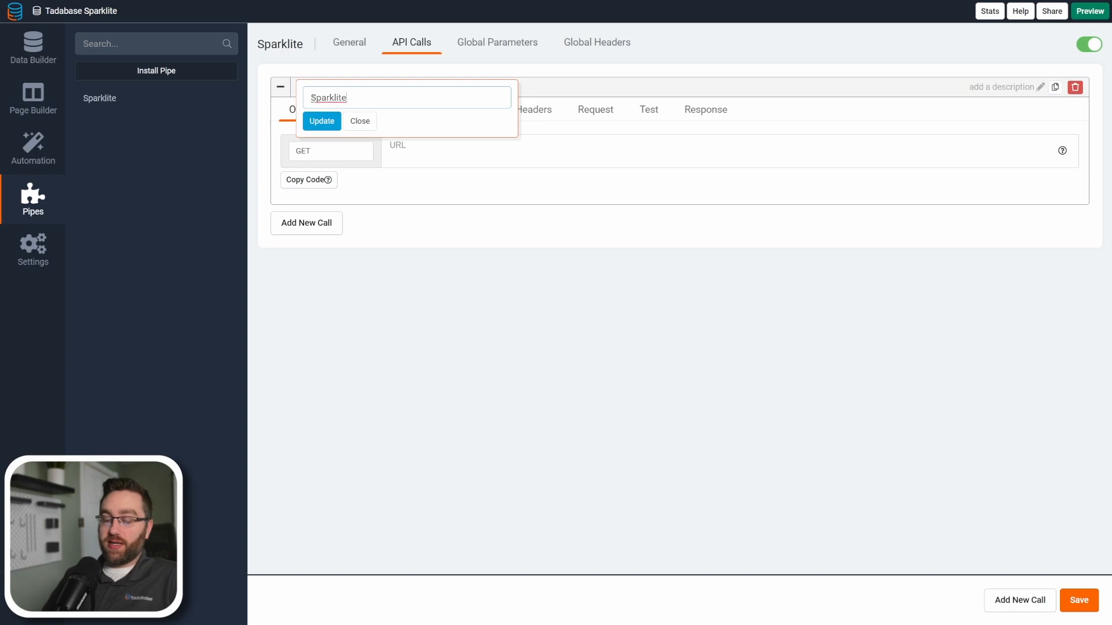
type("_Test")
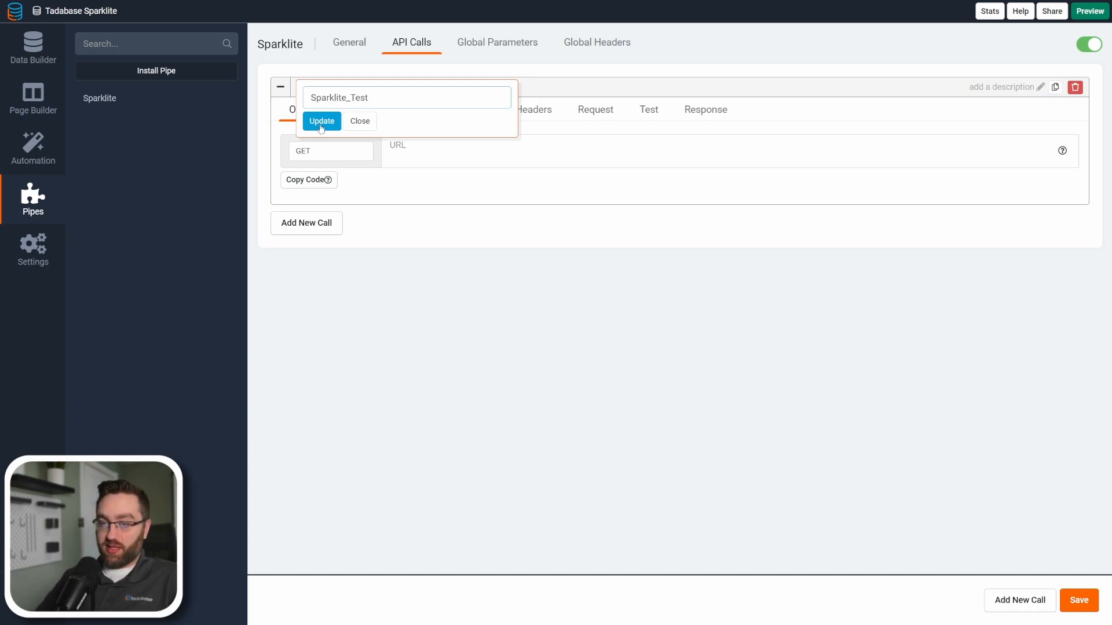
left_click(321, 122)
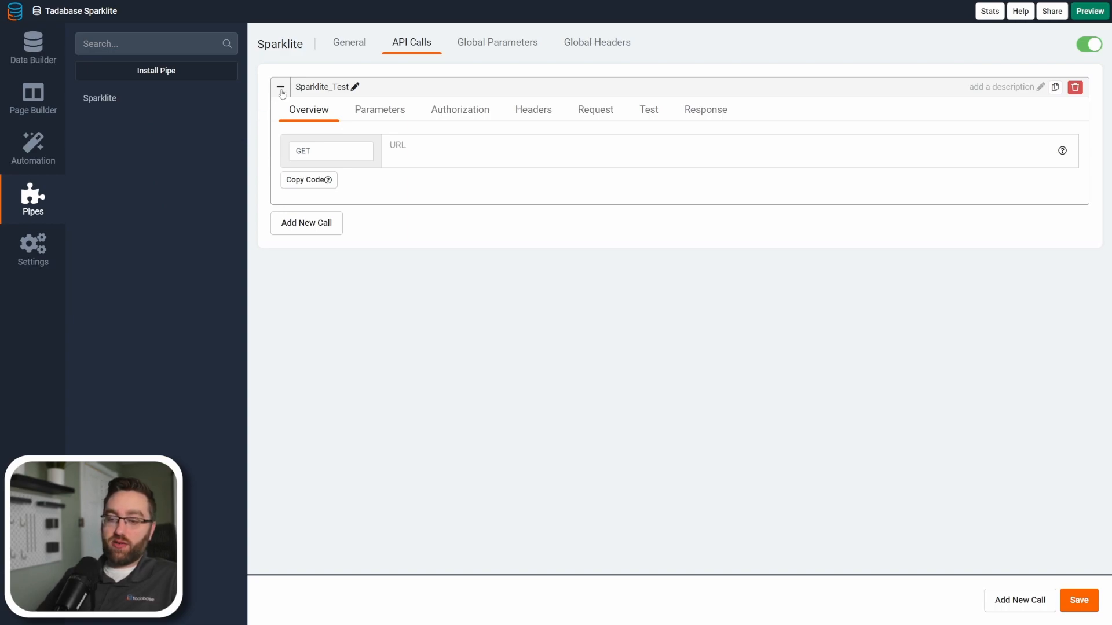
left_click(306, 223)
left_click(301, 365)
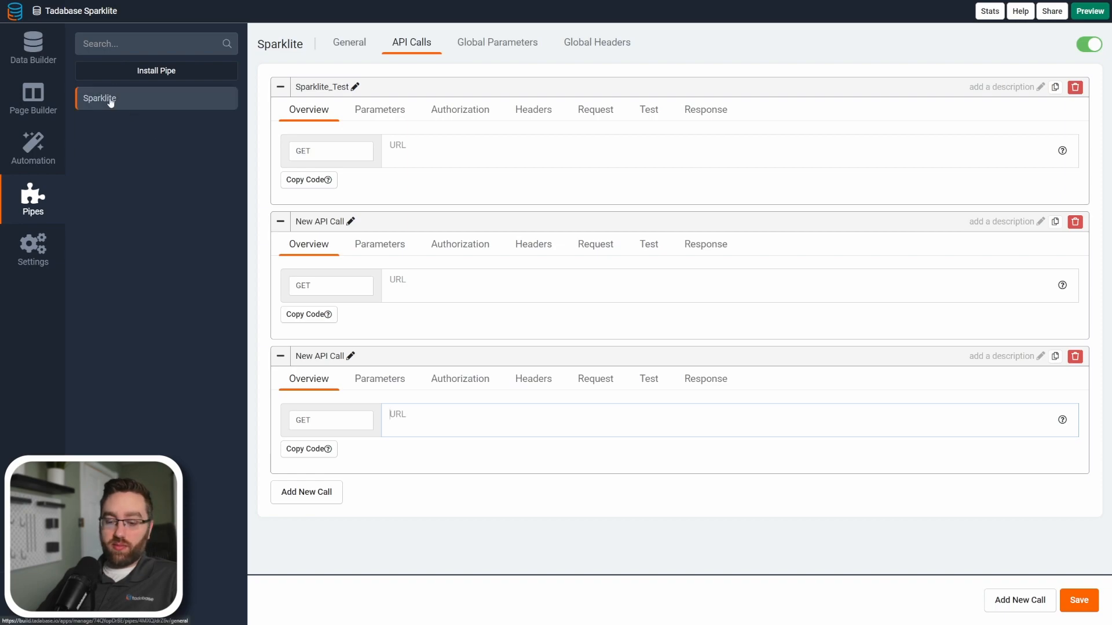
left_click(1078, 358)
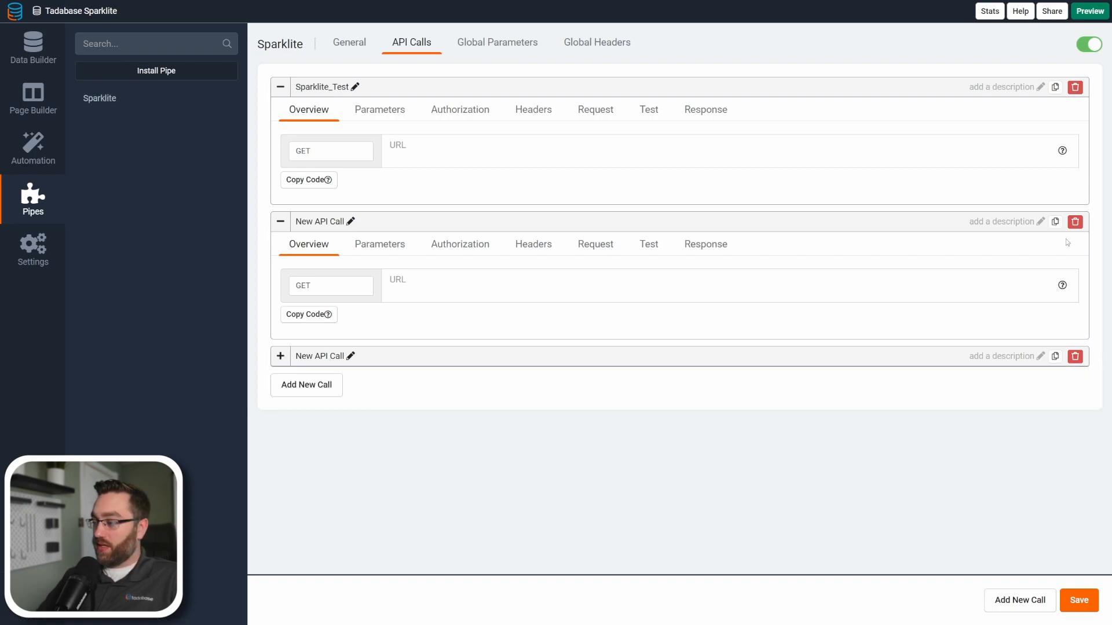
left_click(1075, 223)
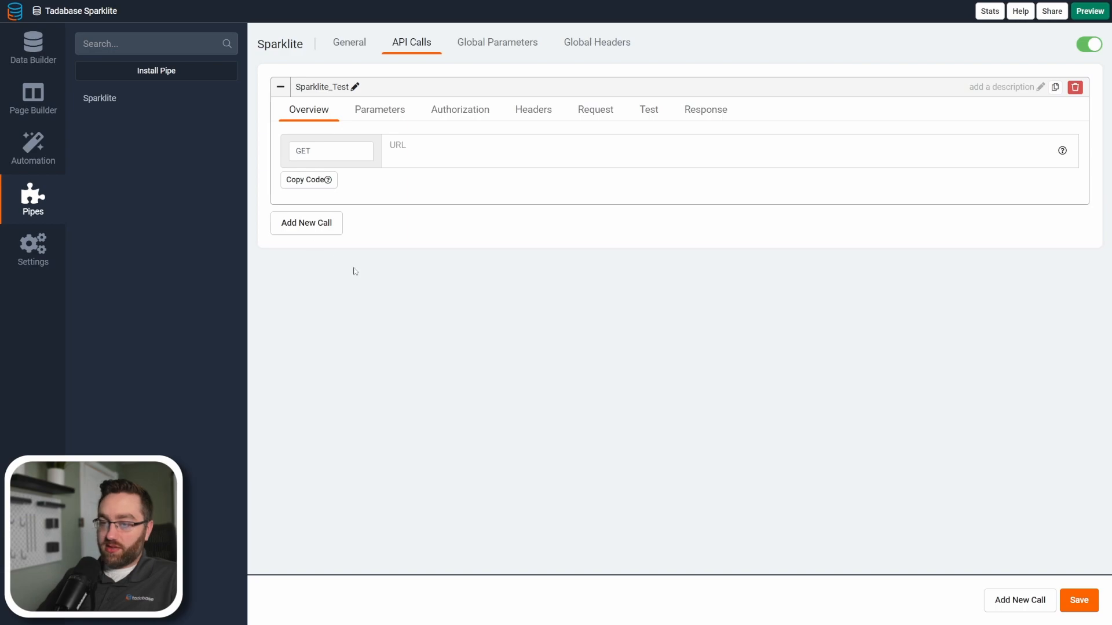
Save the Sparklite_Test call and look through its available request methods, parameters and request settings.
left_click(1069, 602)
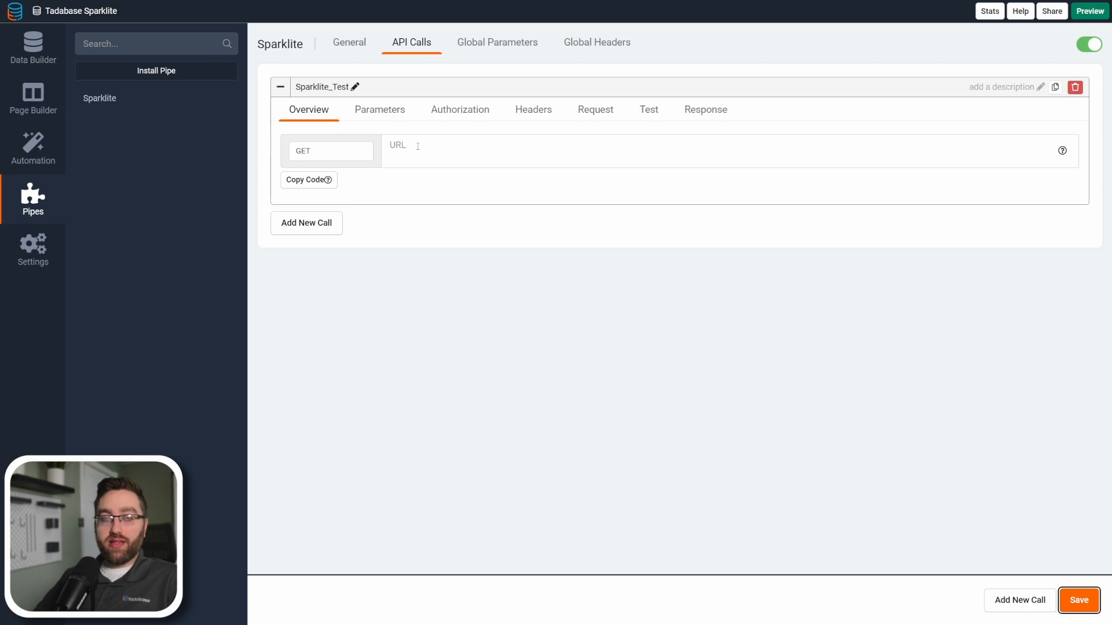
left_click(352, 154)
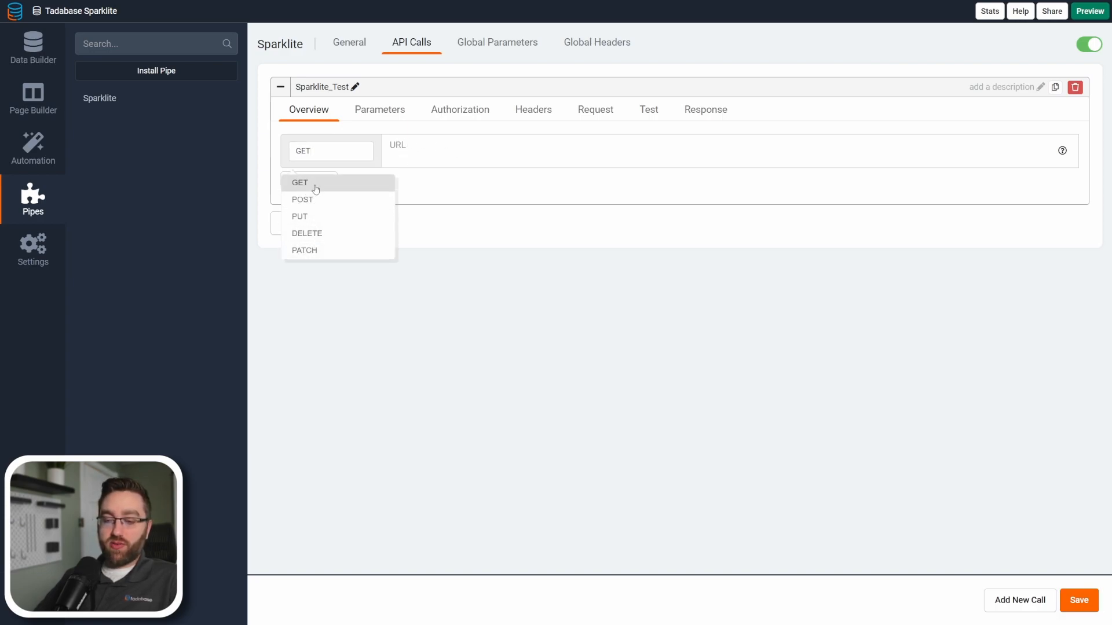
left_click(380, 110)
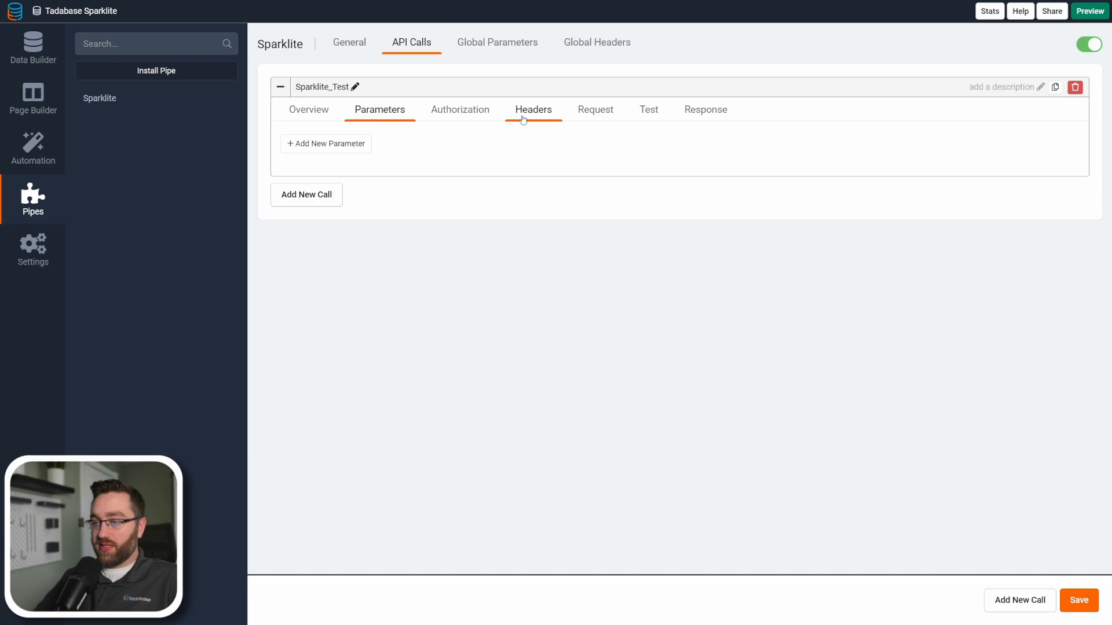
left_click(589, 114)
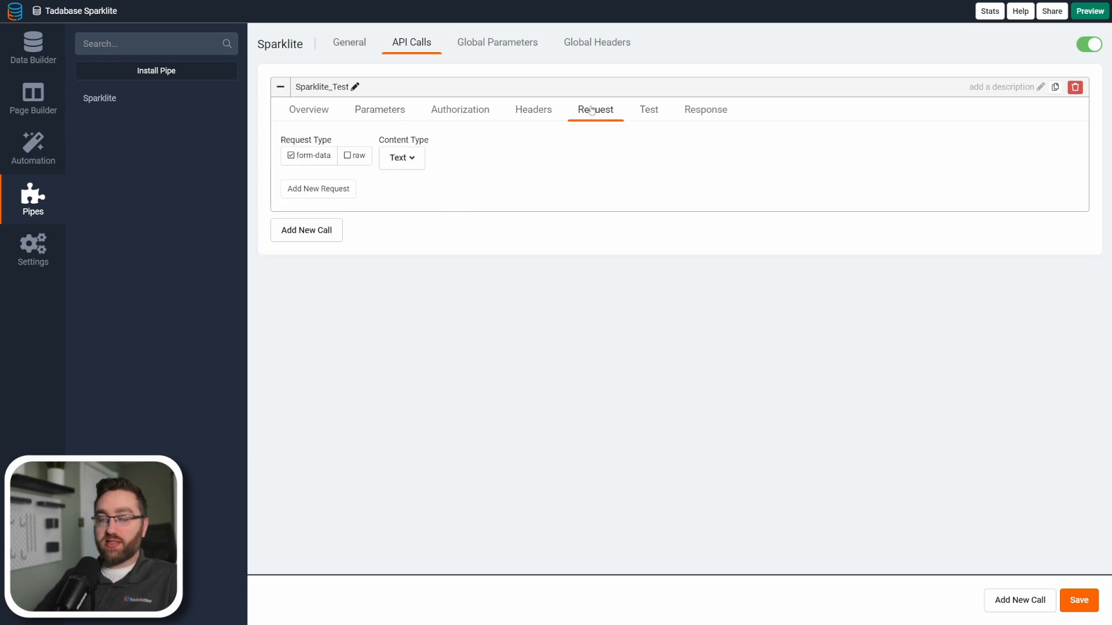
left_click(308, 111)
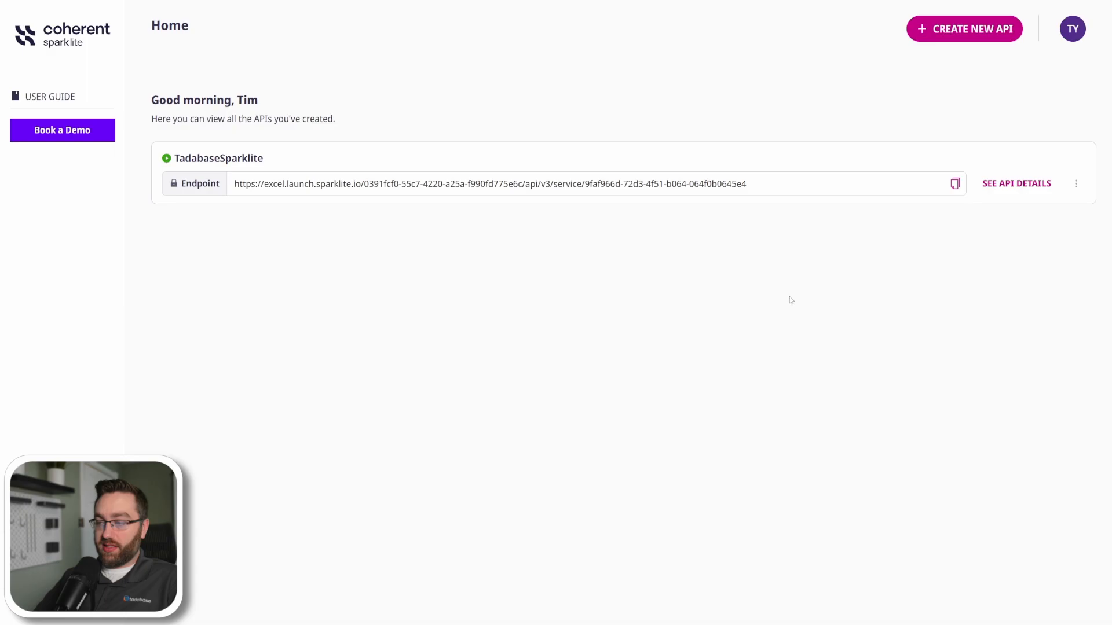
Copy the TadabaseSparklite endpoint URL from its API details in Sparklite into the URL of the Sparklite_Test call in Tadabase.
left_click(1000, 187)
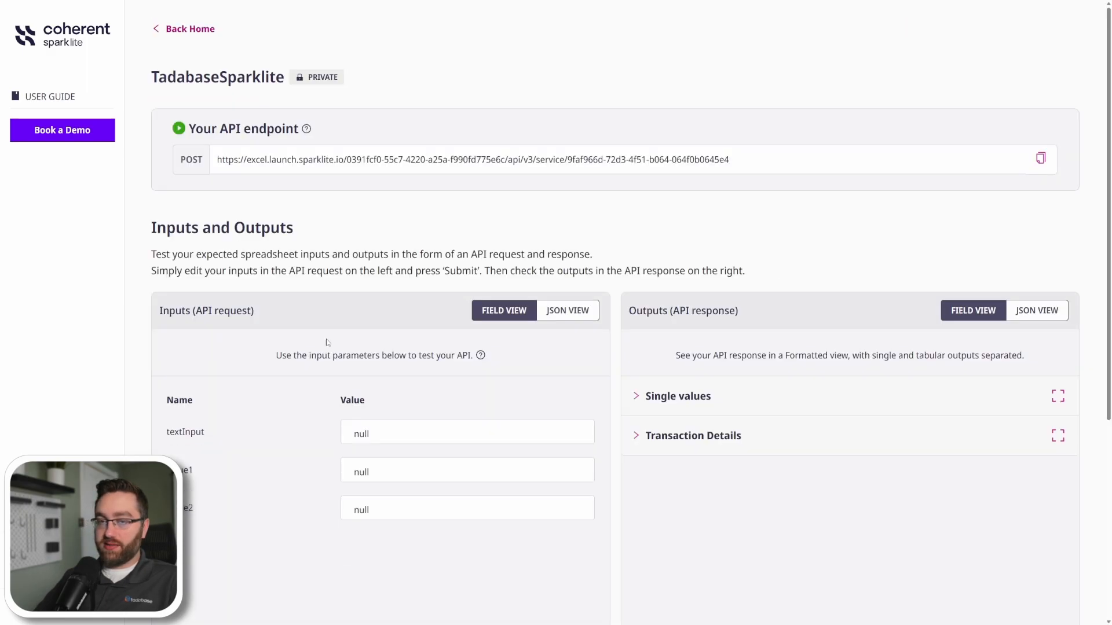
left_click_drag(752, 158, 220, 160)
key("ctrl+c")
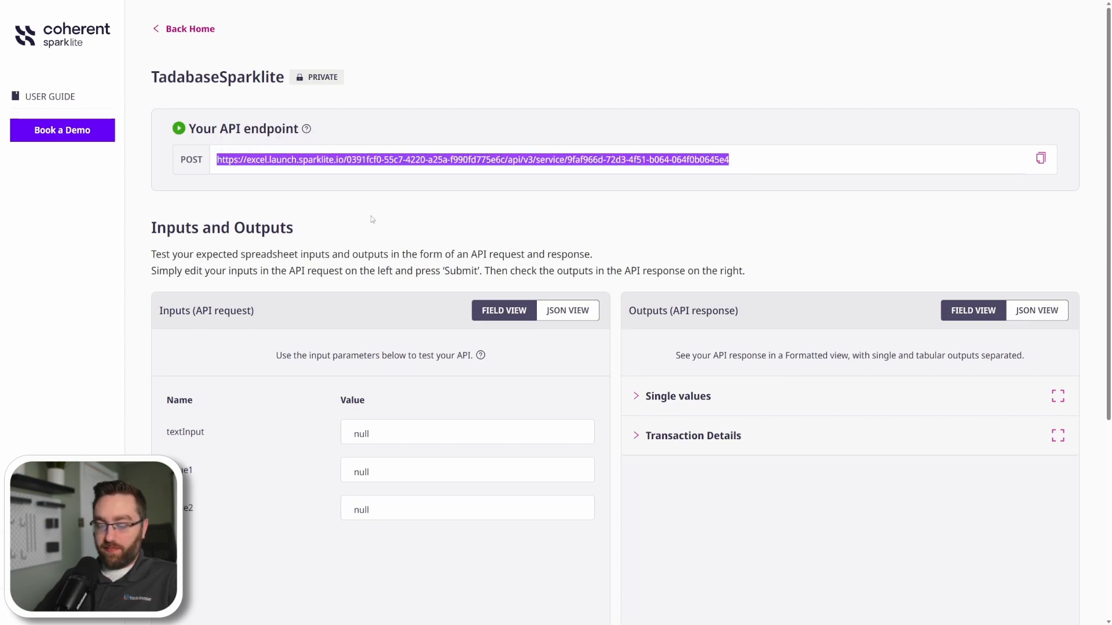
key("ctrl+Tab")
key("ctrl+v")
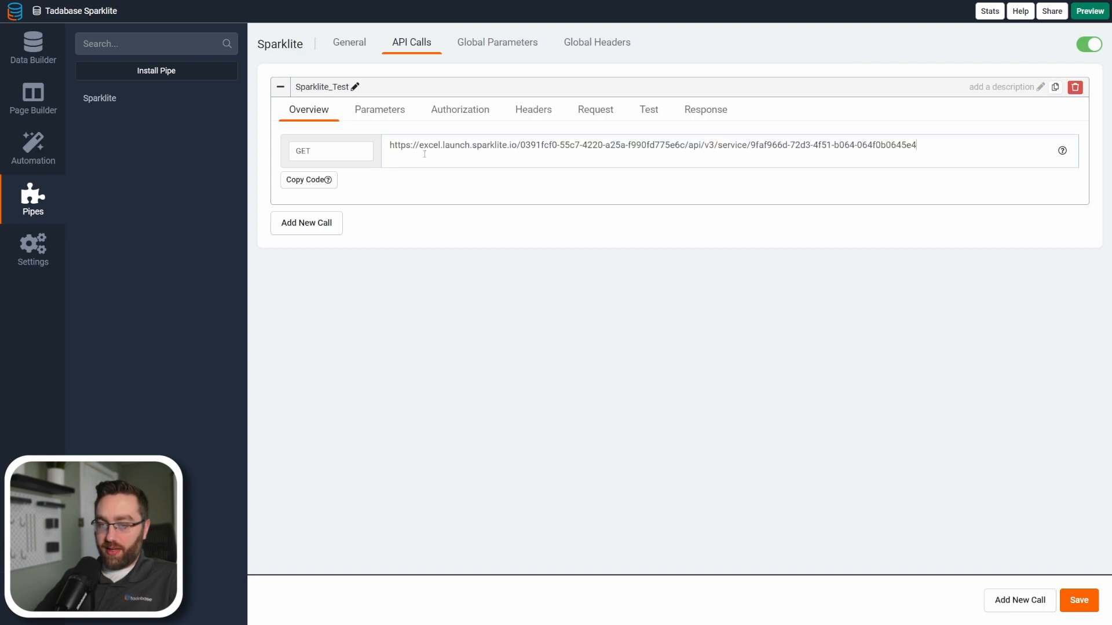
Check the endpoint's request method in Sparklite, set the Sparklite_Test call's method to POST in Tadabase and save it.
key("ctrl+Tab")
left_click_drag(206, 161, 179, 162)
key("ctrl+c")
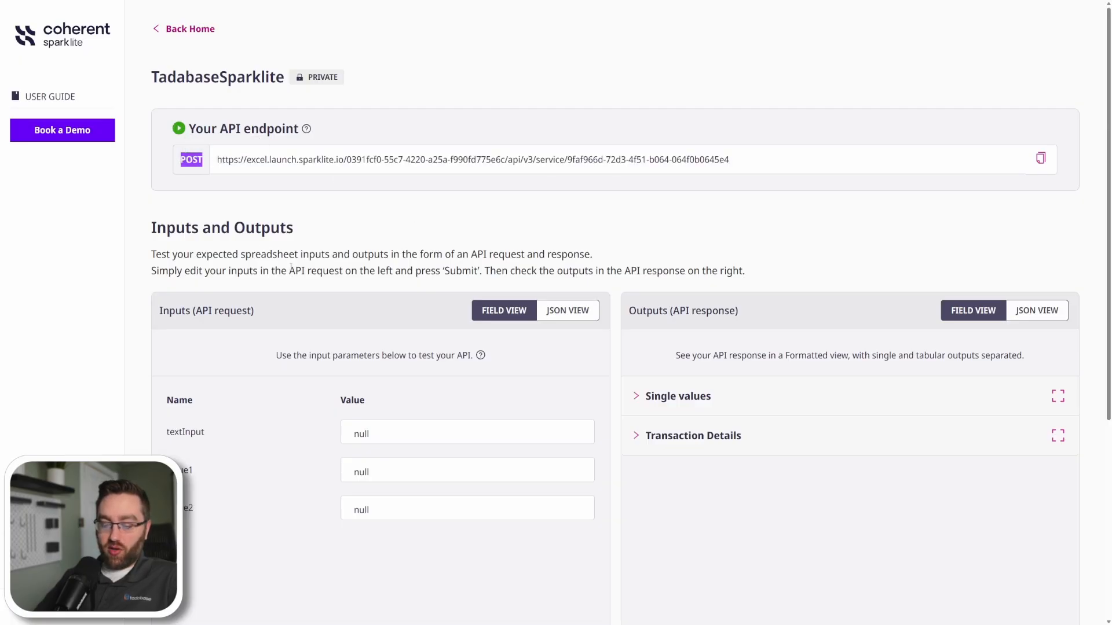
key("ctrl+Tab")
left_click(311, 152)
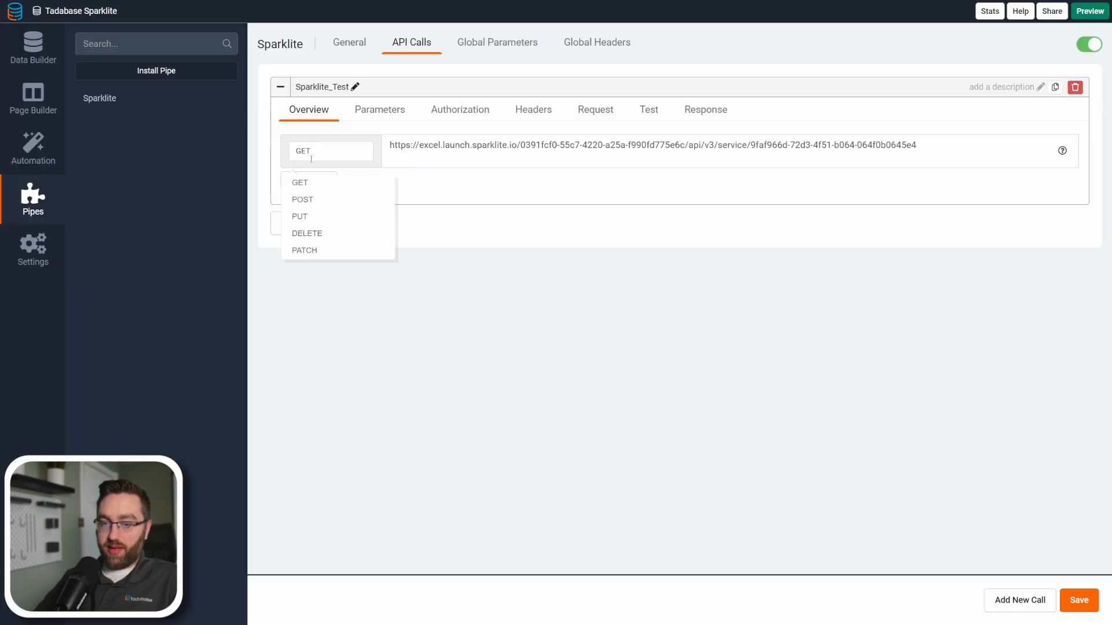
left_click(305, 200)
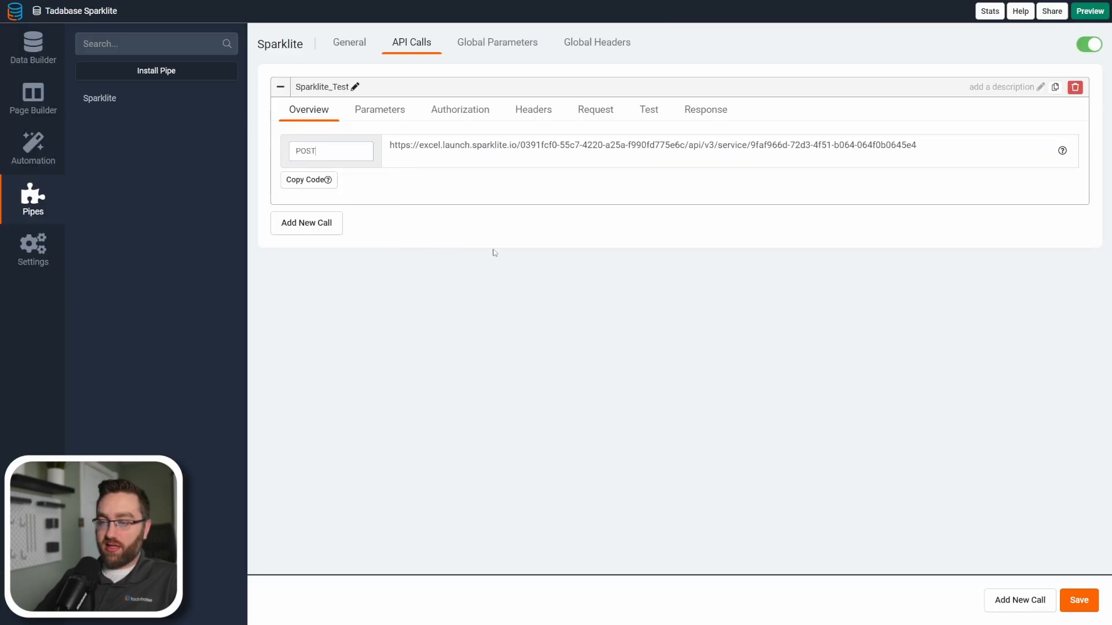
left_click(1073, 602)
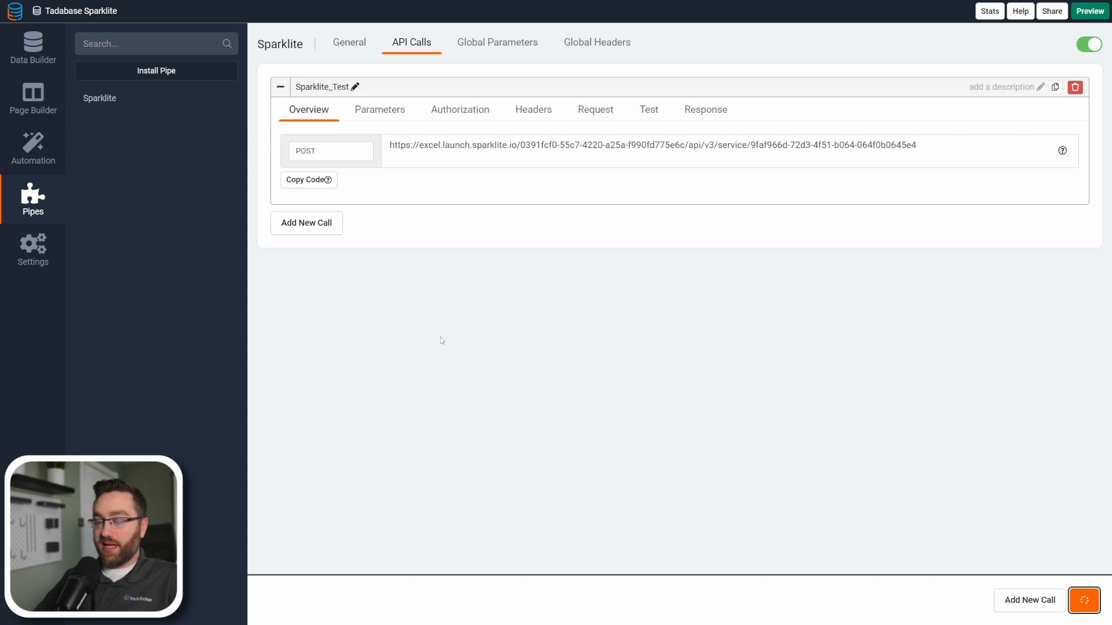
Add three new parameters to the Sparklite_Test call.
left_click(380, 111)
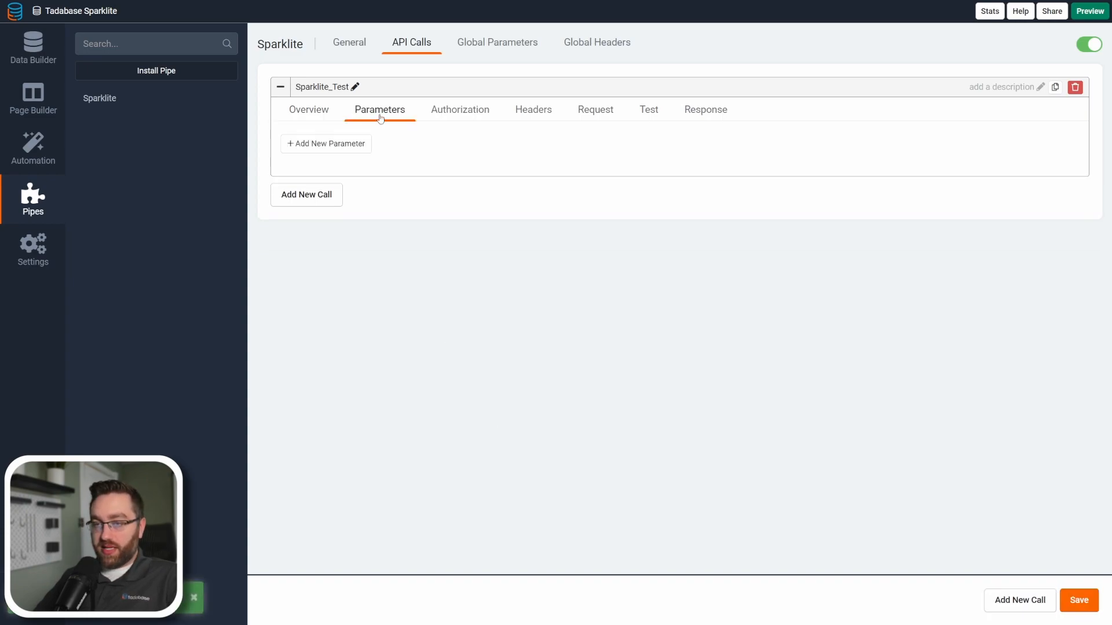
left_click(313, 146)
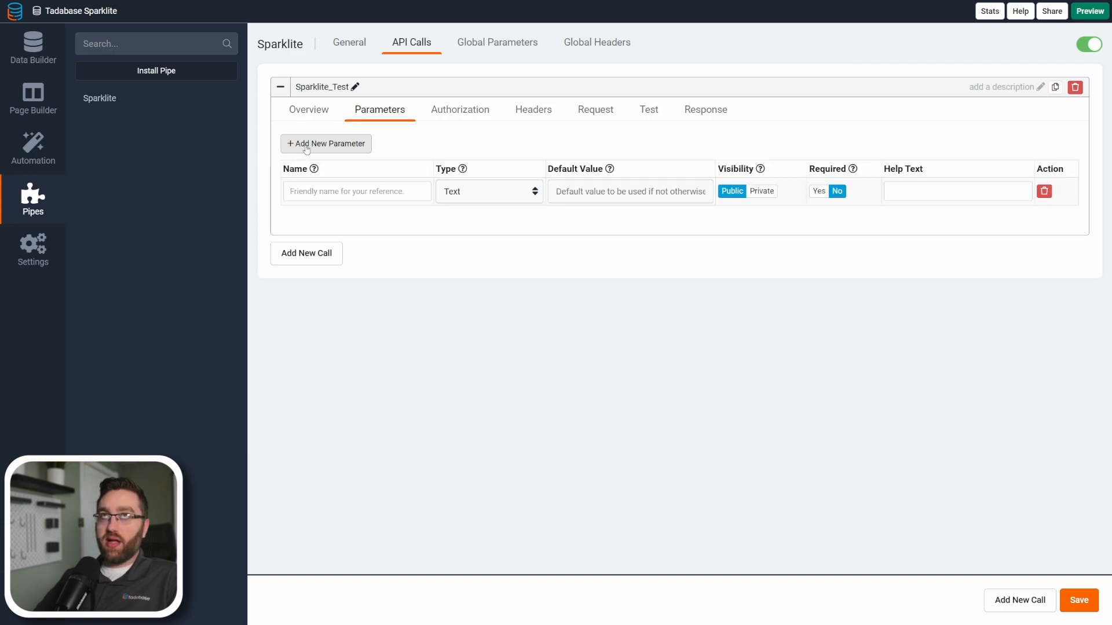
left_click(307, 146)
left_click(307, 146)
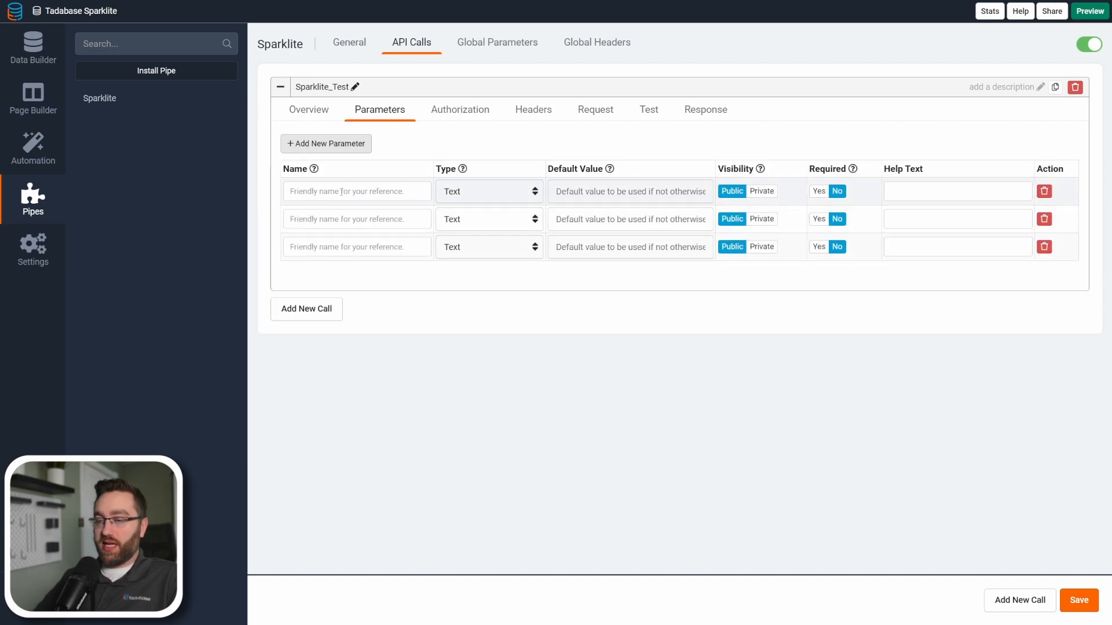
Name the call's three text parameters Value1, Value2 and textInput.
left_click(342, 191)
type("Va")
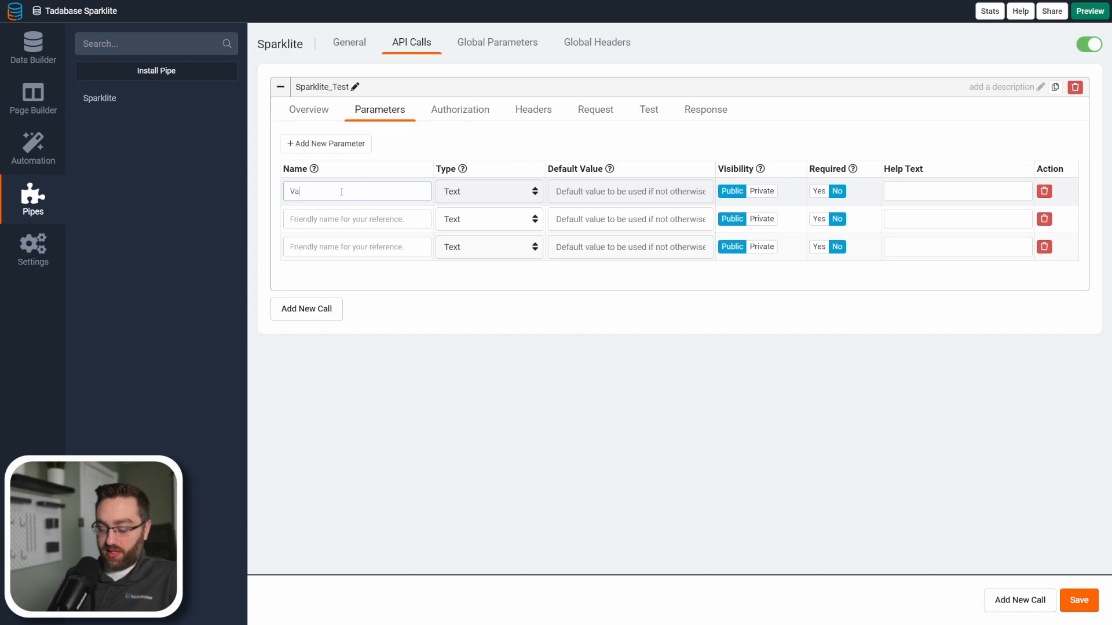
key("Tab")
key("Tab")
key("Tab")
key("Tab")
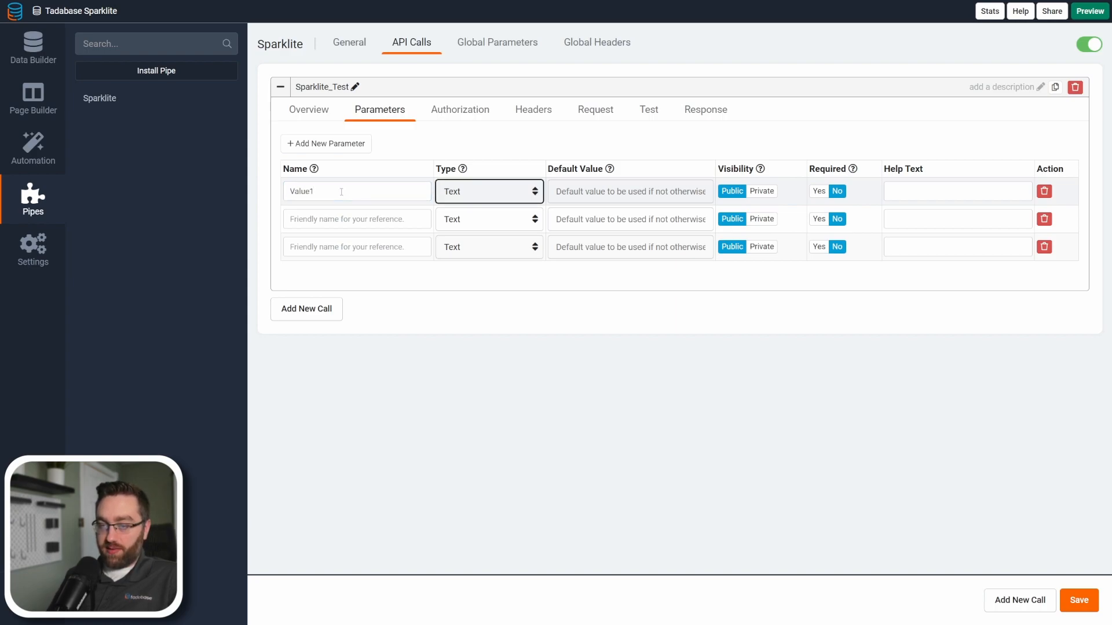
left_click(342, 213)
type("Value2")
type("text")
type("Inoput")
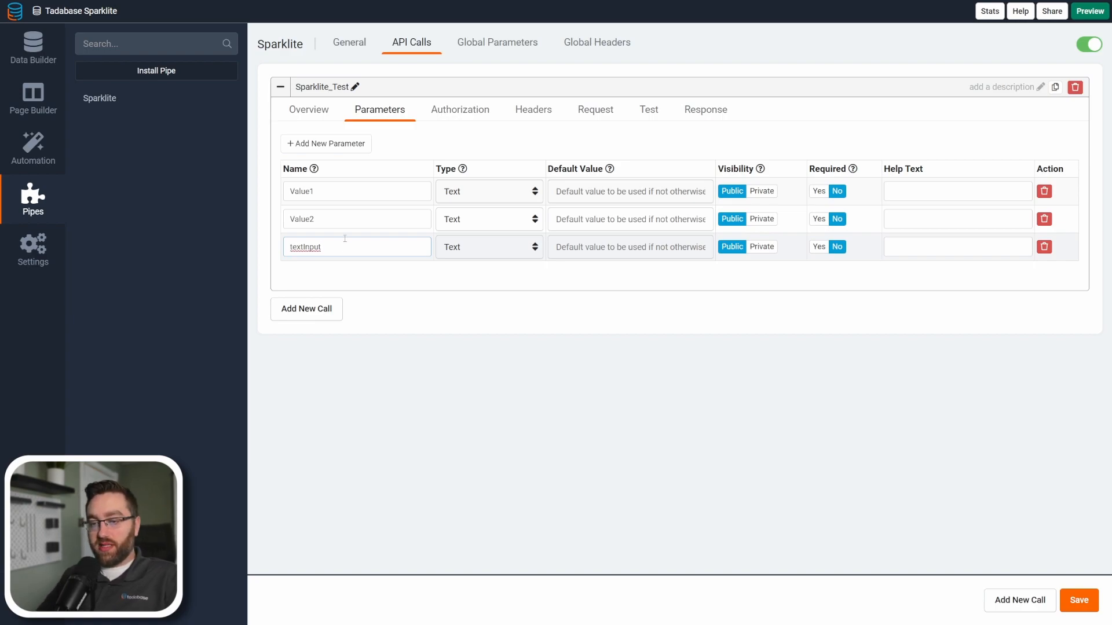
left_click_drag(325, 193, 290, 248)
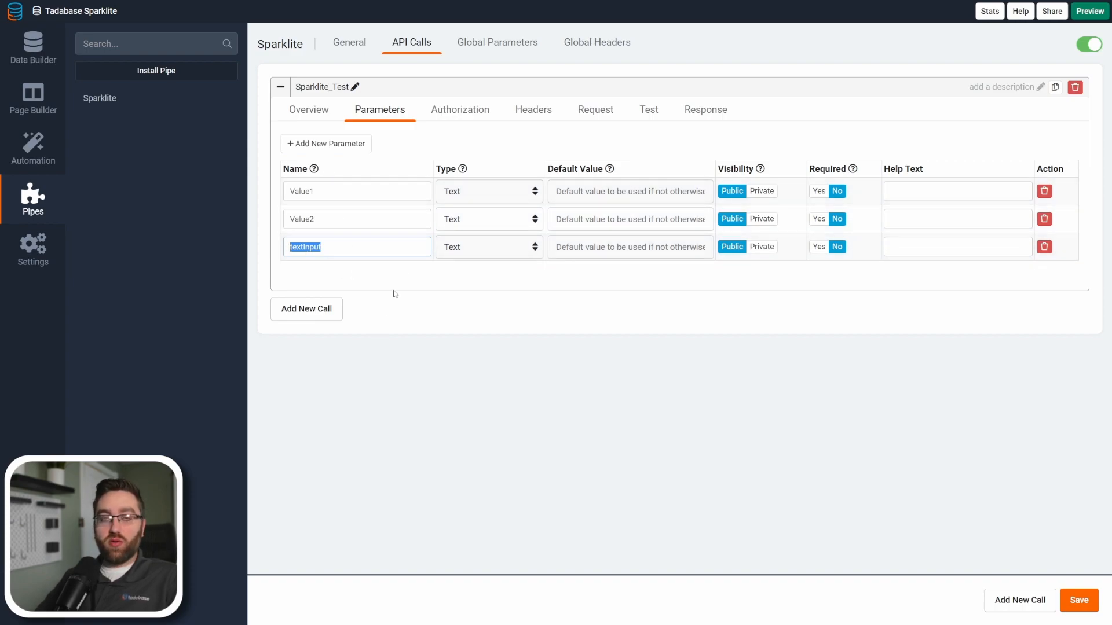
left_click(379, 275)
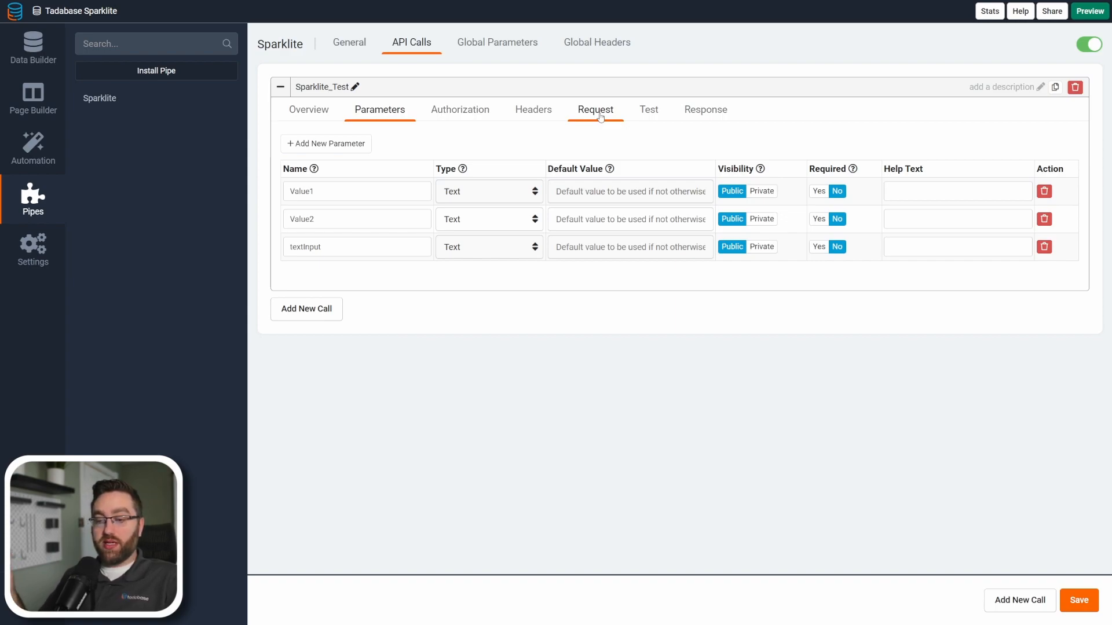
left_click_drag(337, 189, 278, 193)
left_click(451, 154)
Switch to Sparklite and review the manual Postman integration instructions with the API headers and sample body.
key("alt+Tab")
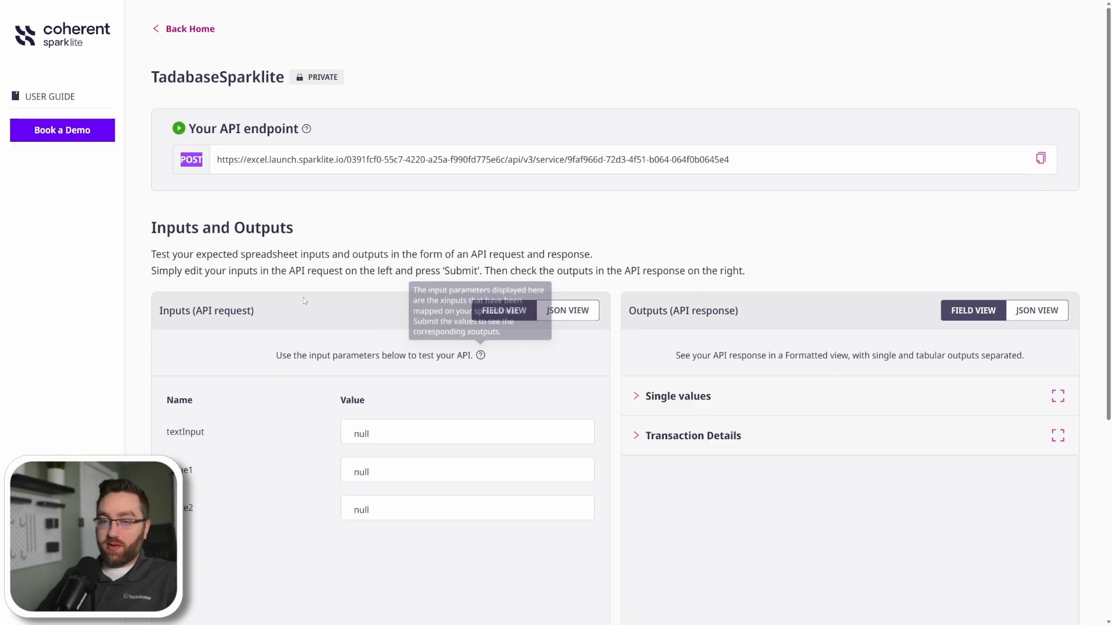
scroll(330, 266, "down", 5)
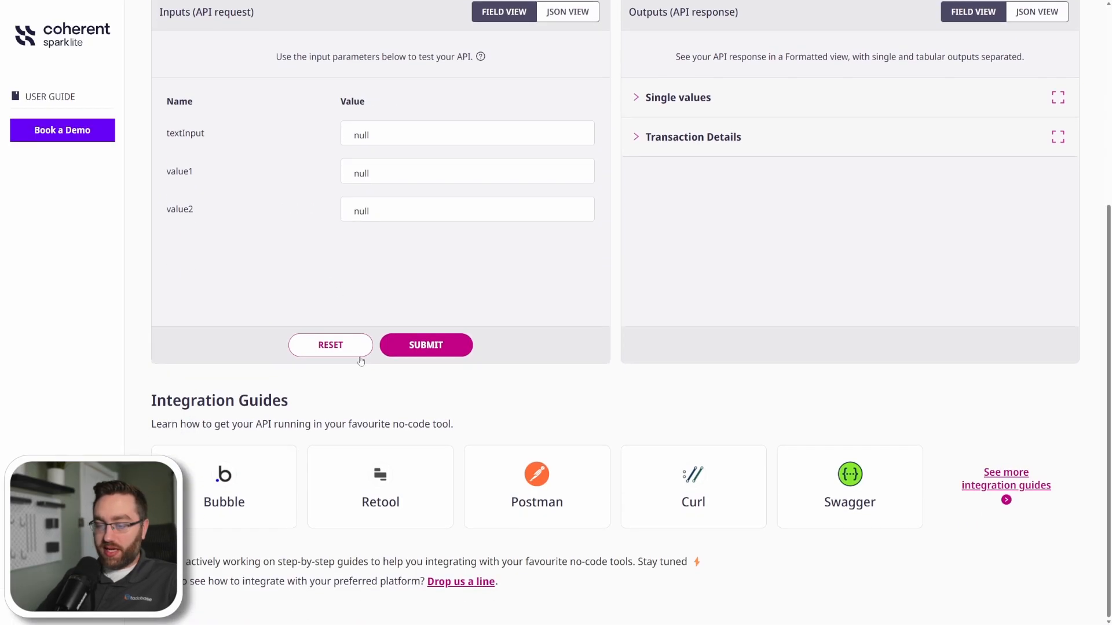
left_click(544, 474)
scroll(575, 434, "down", 2)
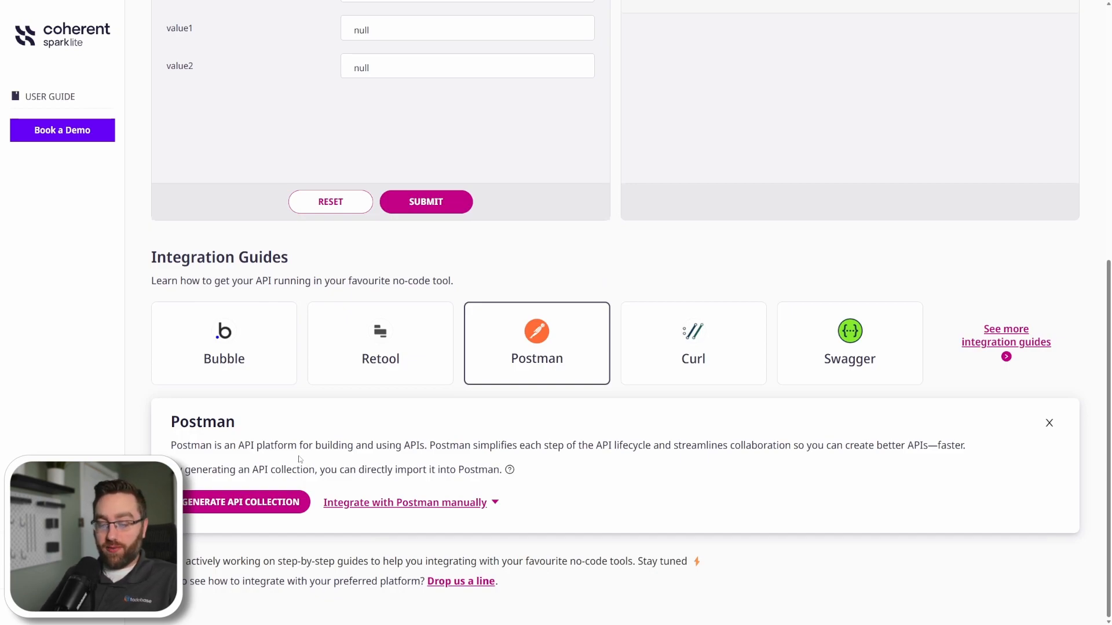
left_click(465, 504)
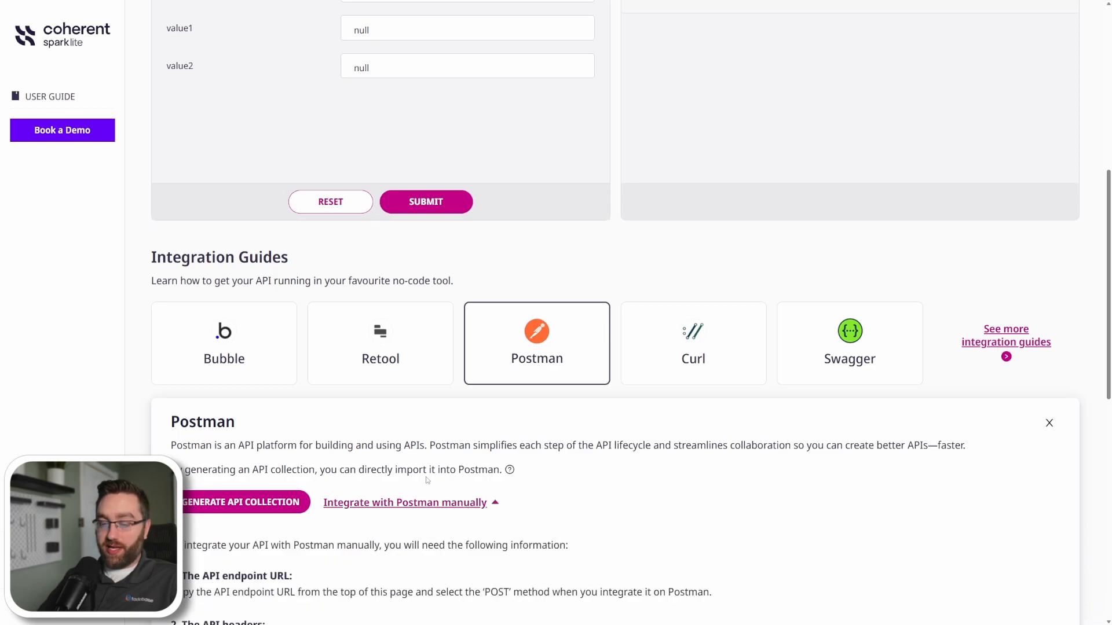
scroll(377, 405, "down", 10)
scroll(337, 339, "up", 4)
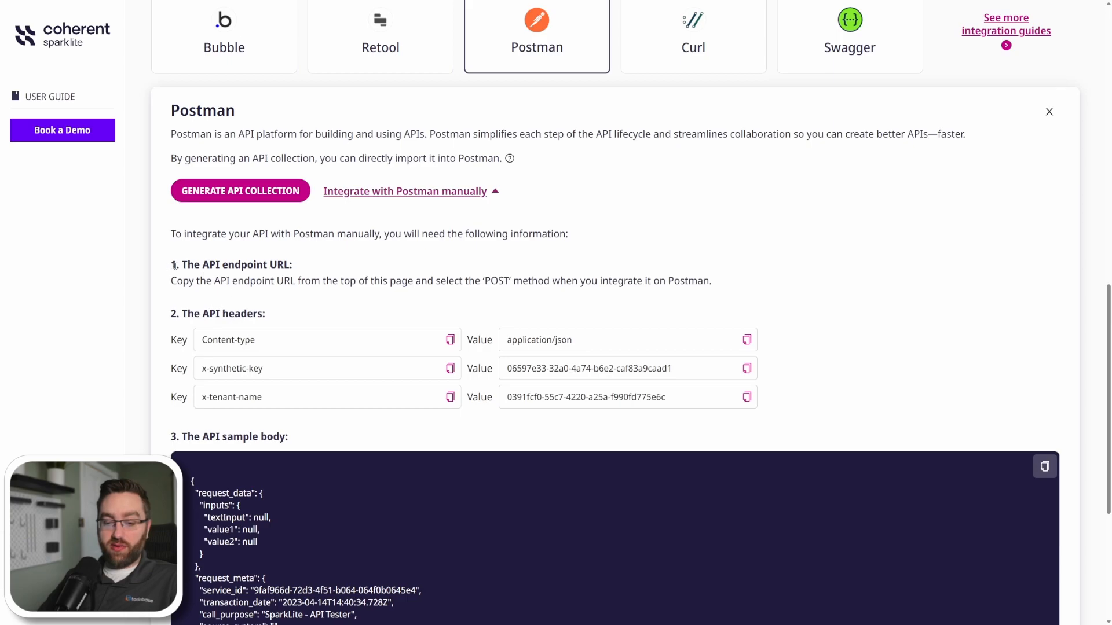
left_click_drag(172, 265, 181, 265)
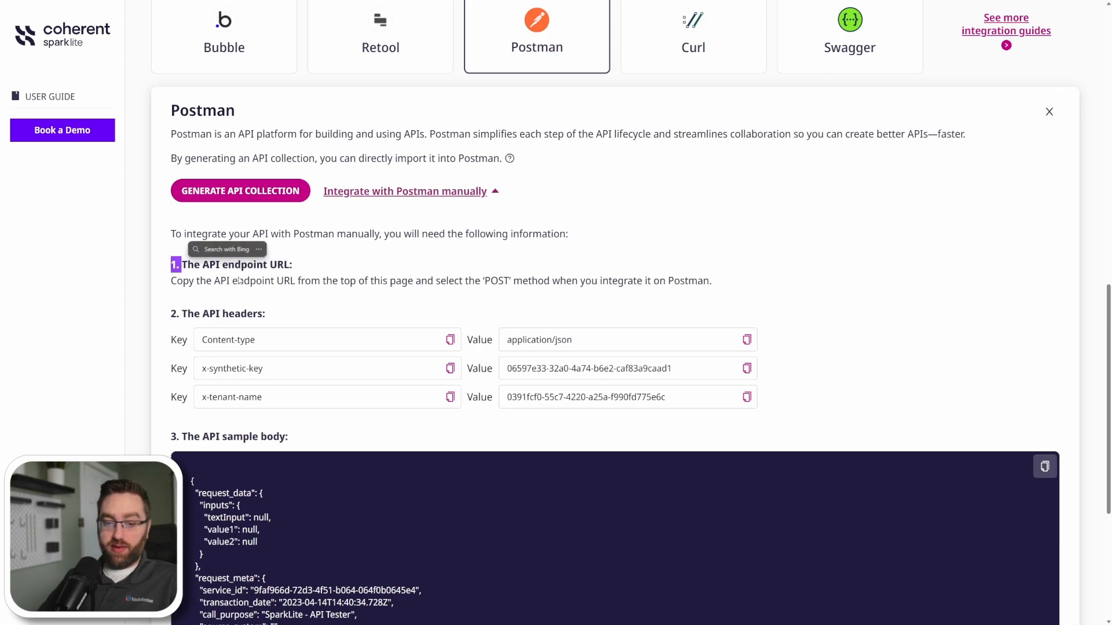
left_click(359, 345)
Copy the Content-type header key, add three headers to the Sparklite_Test call in Tadabase and enter it as the first key.
left_click(450, 340)
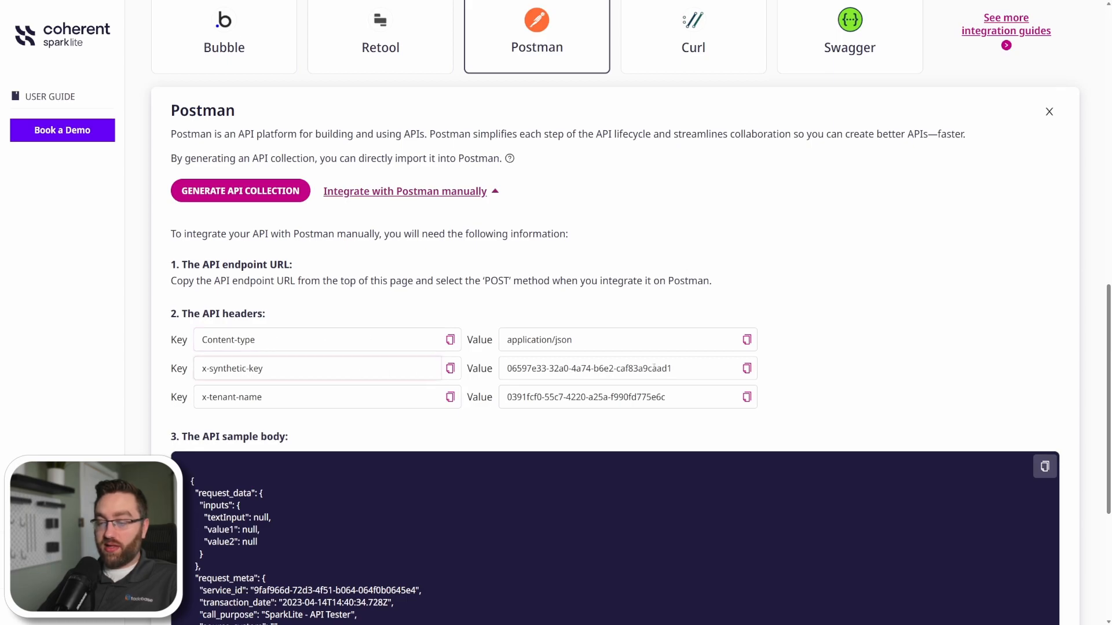
left_click(449, 340)
key("alt+Tab")
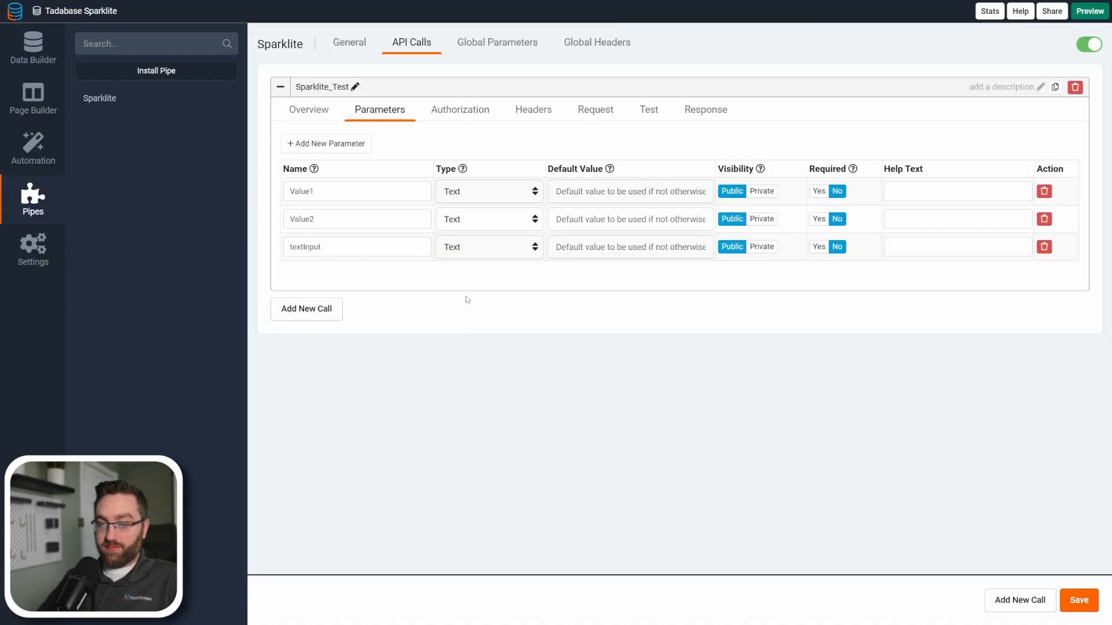
left_click(526, 125)
left_click(312, 145)
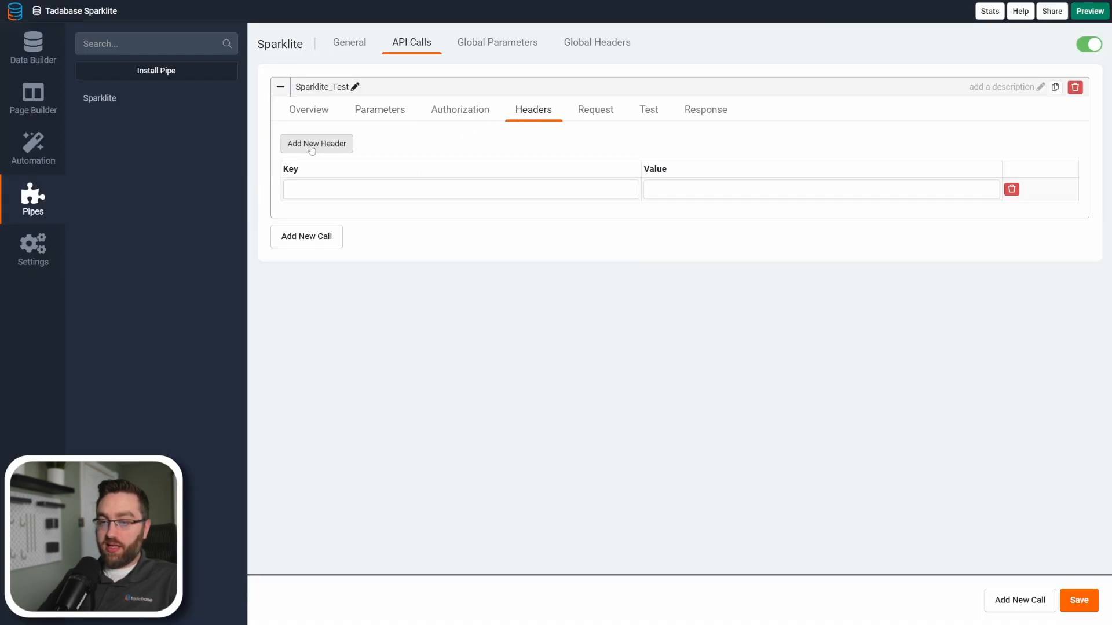
left_click(313, 145)
left_click(312, 145)
left_click(313, 188)
key("ctrl+v")
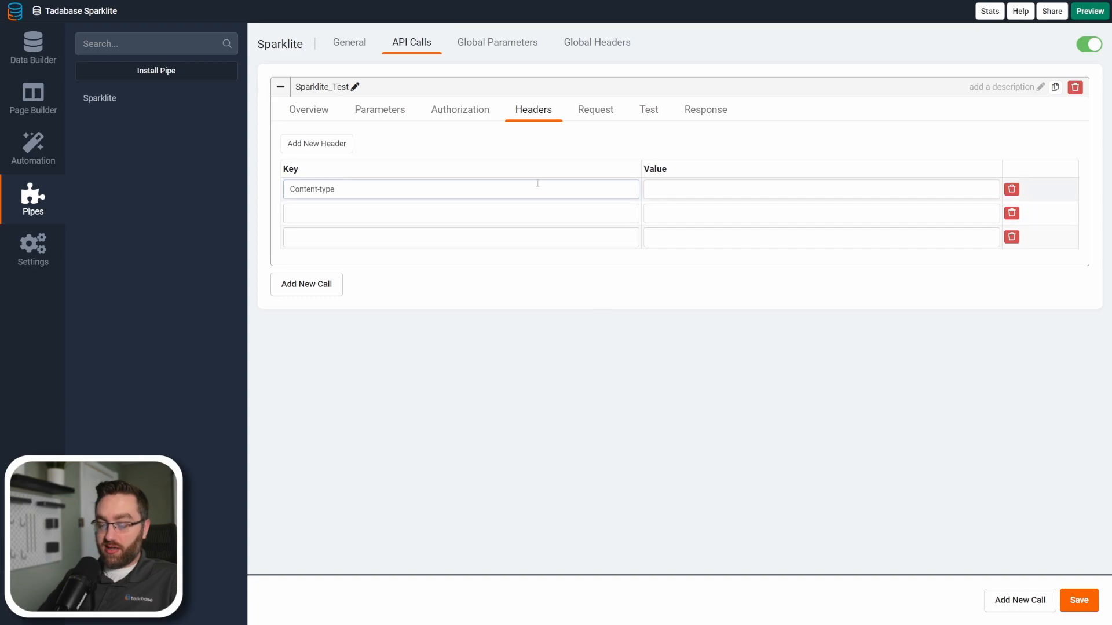
Copy the x-synthetic-key header name from Sparklite and enter it as the second header's key in Tadabase.
key("alt+Tab")
left_click(450, 365)
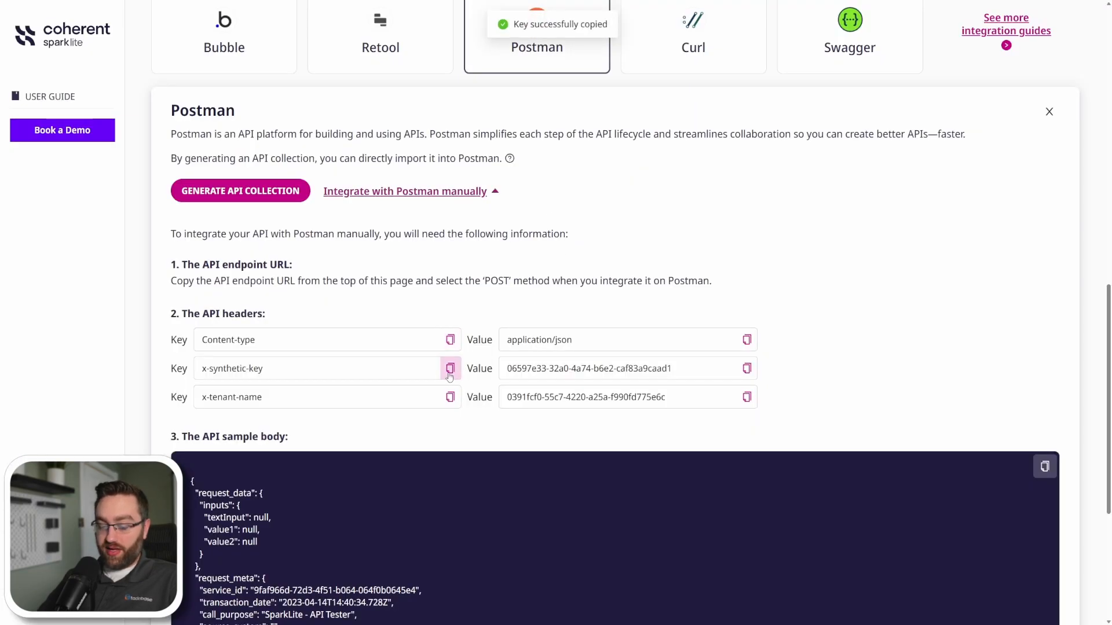
key("alt+Tab")
left_click(356, 212)
key("ctrl+v")
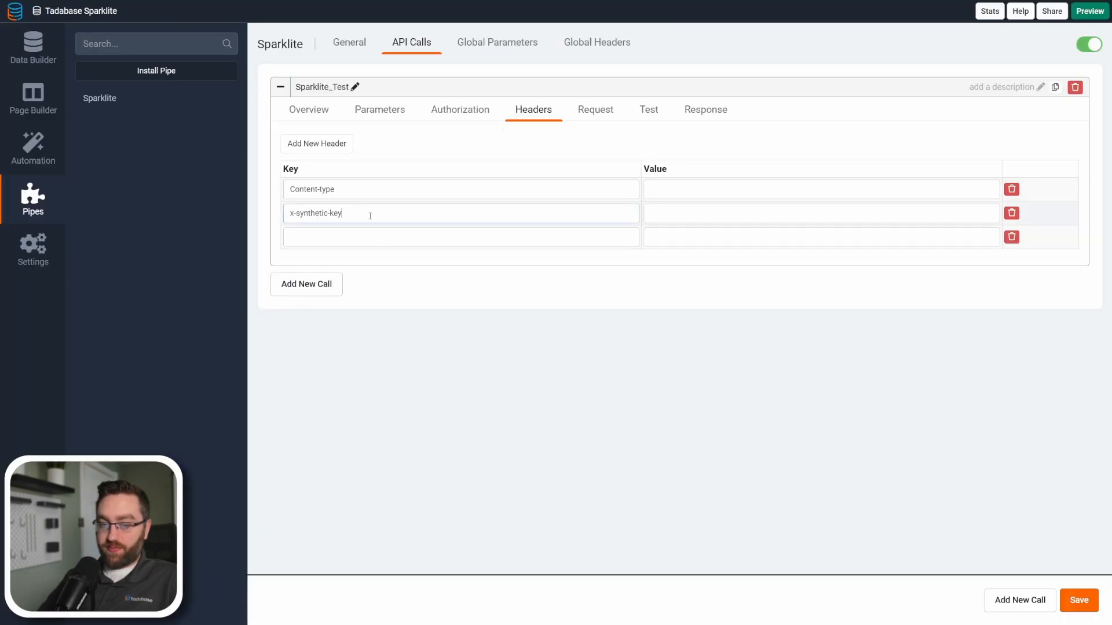
Copy the x-tenant-name header name from Sparklite and enter it as the third header's key in Tadabase.
key("alt+Tab")
left_click(449, 395)
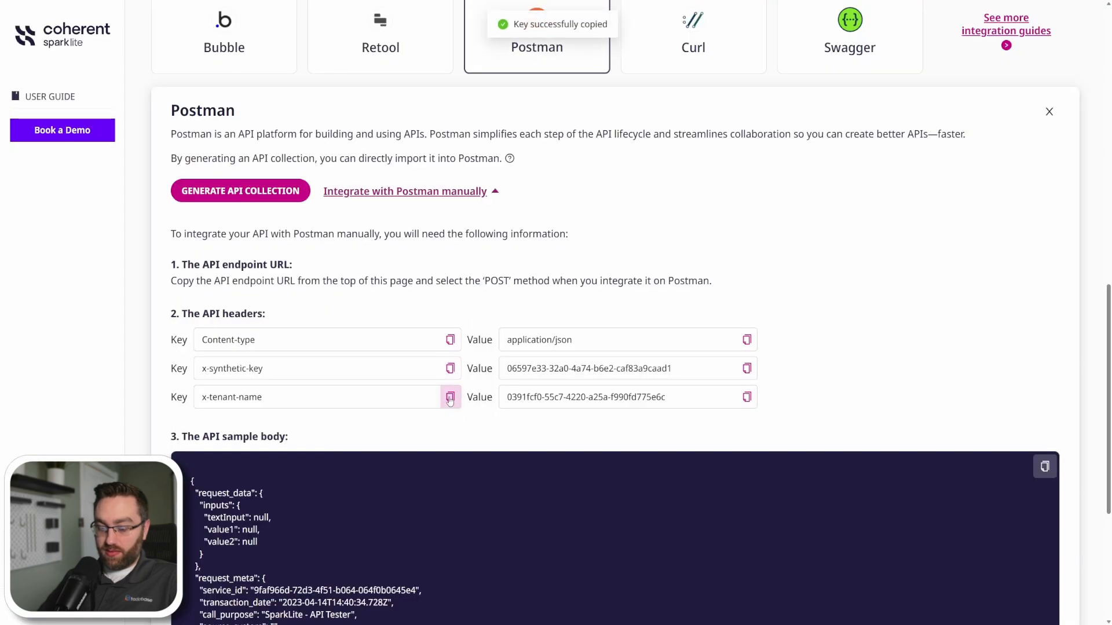
key("alt+Tab")
left_click(377, 239)
key("ctrl+v")
Copy the header values from Sparklite into Tadabase, with application/json for Content-type plus the synthetic key and tenant name values, and save.
key("alt+Tab")
left_click(746, 339)
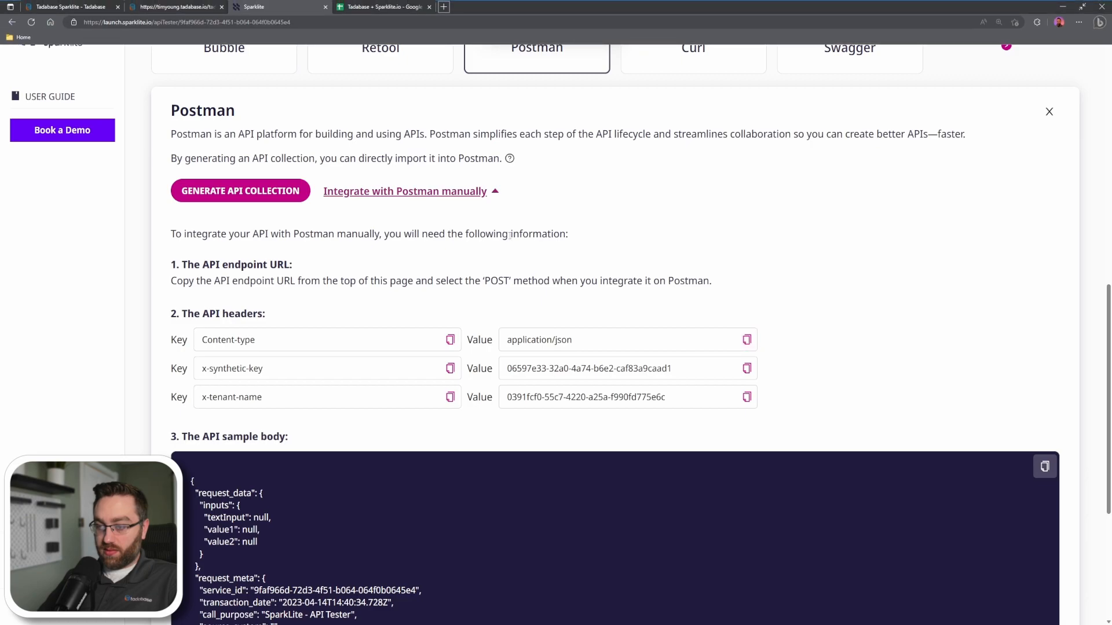
key("alt+Tab")
left_click(667, 194)
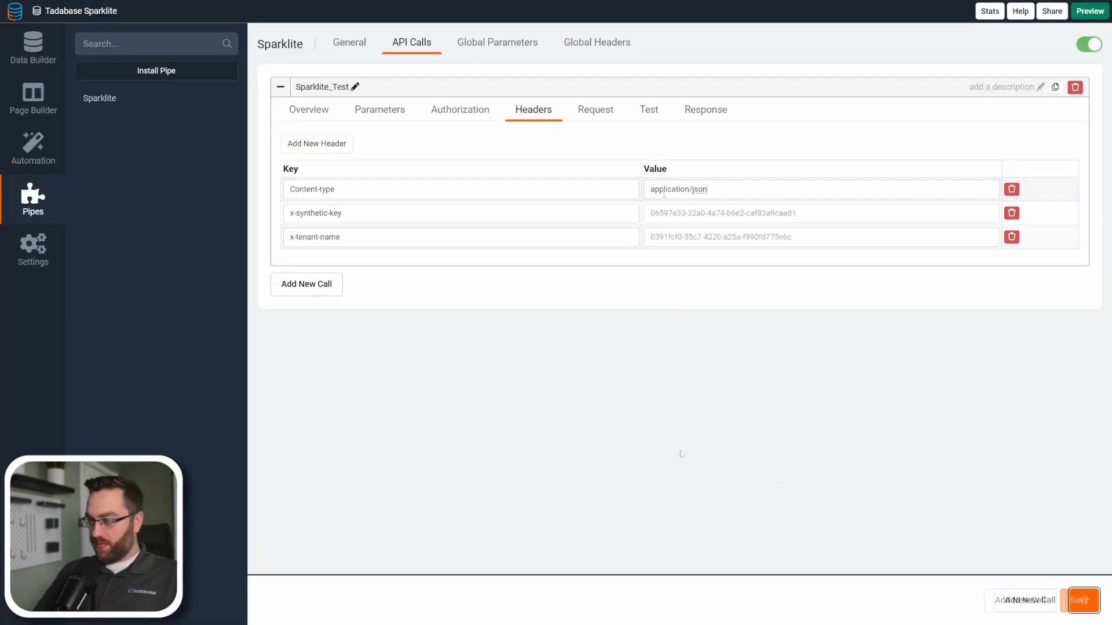
key("ctrl+s")
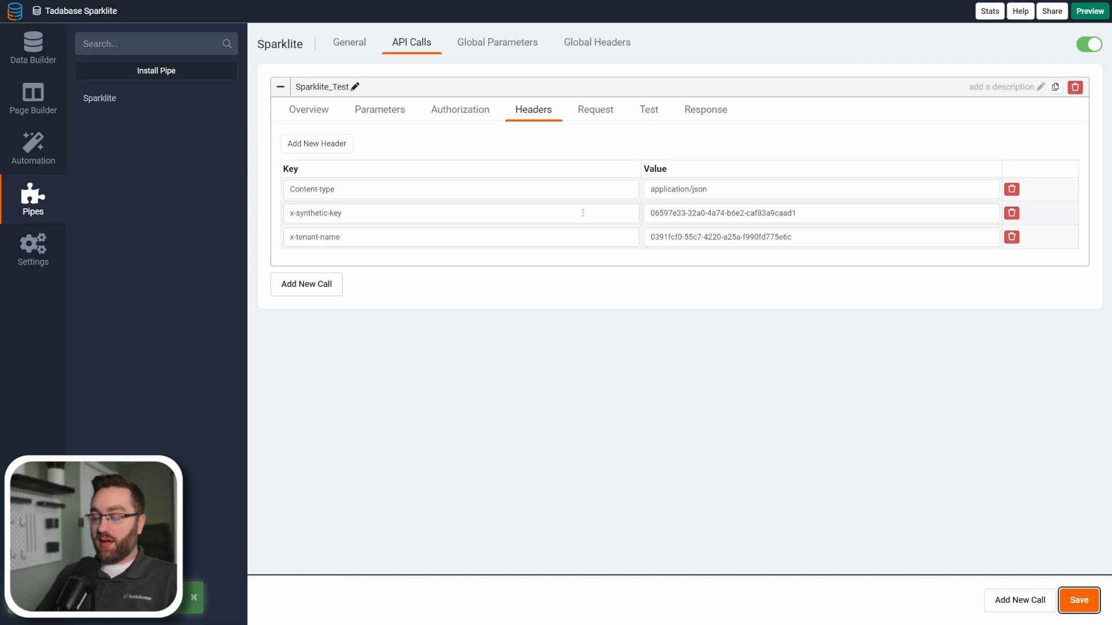
Open the call's request settings, switch to Sparklite, check the null inputs in the API sample body and copy that body.
left_click(586, 115)
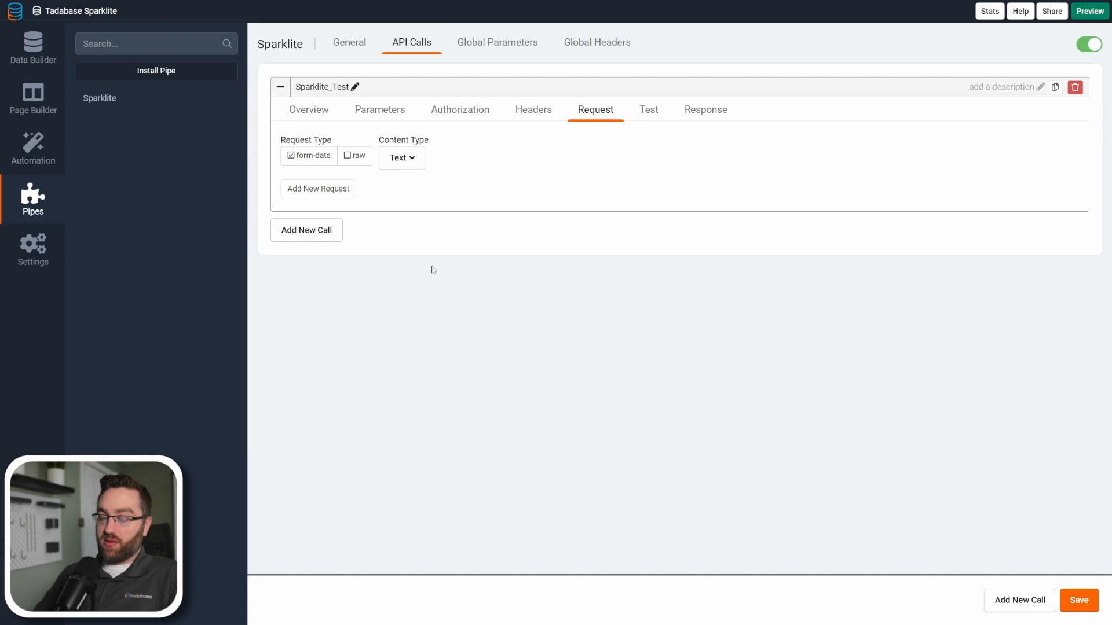
key("ctrl+Tab")
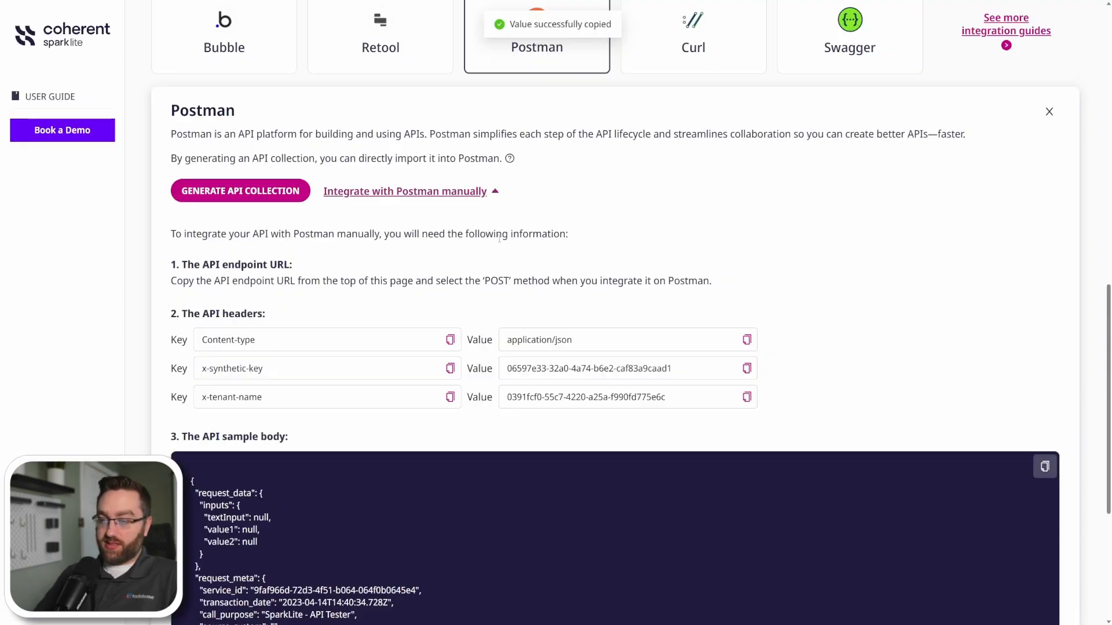
scroll(307, 356, "down", 5)
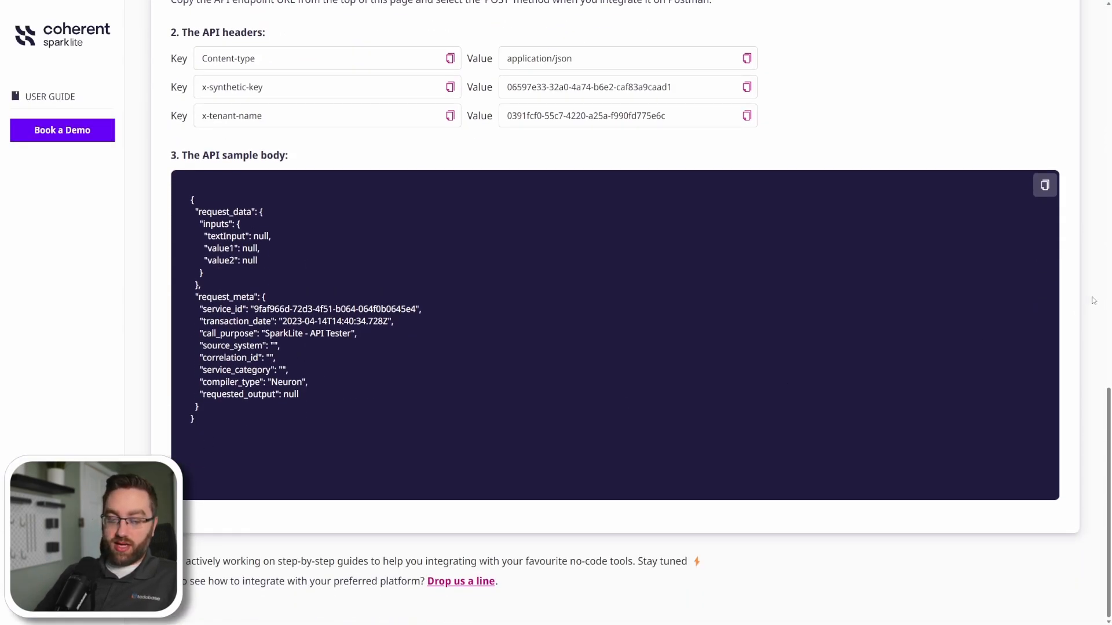
left_click(1045, 187)
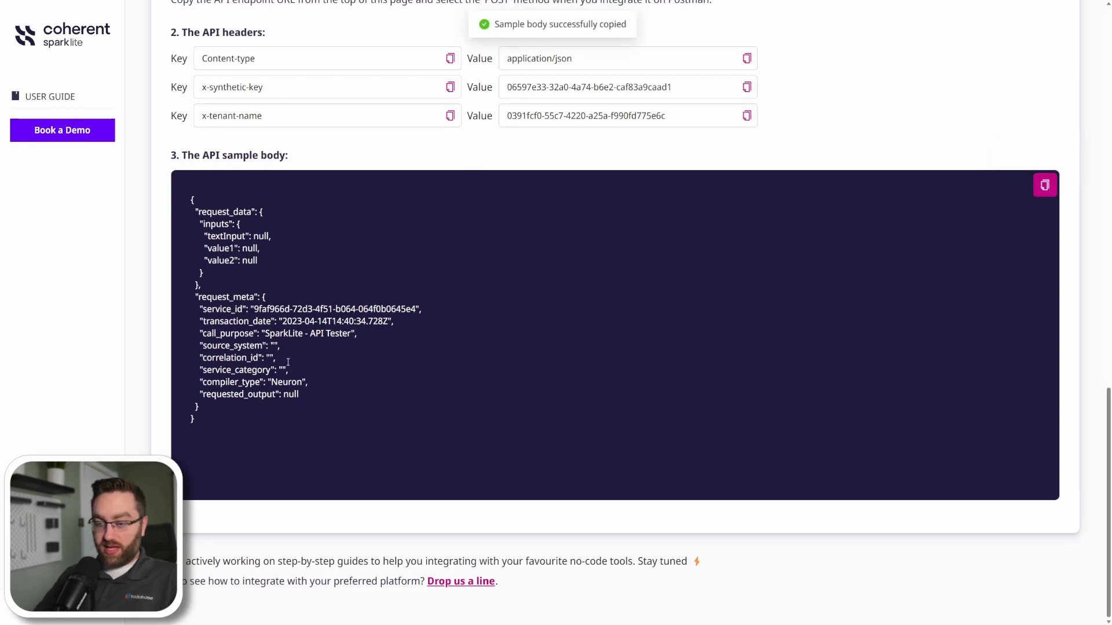
double_click(262, 236)
double_click(250, 248)
double_click(250, 260)
left_click(1043, 196)
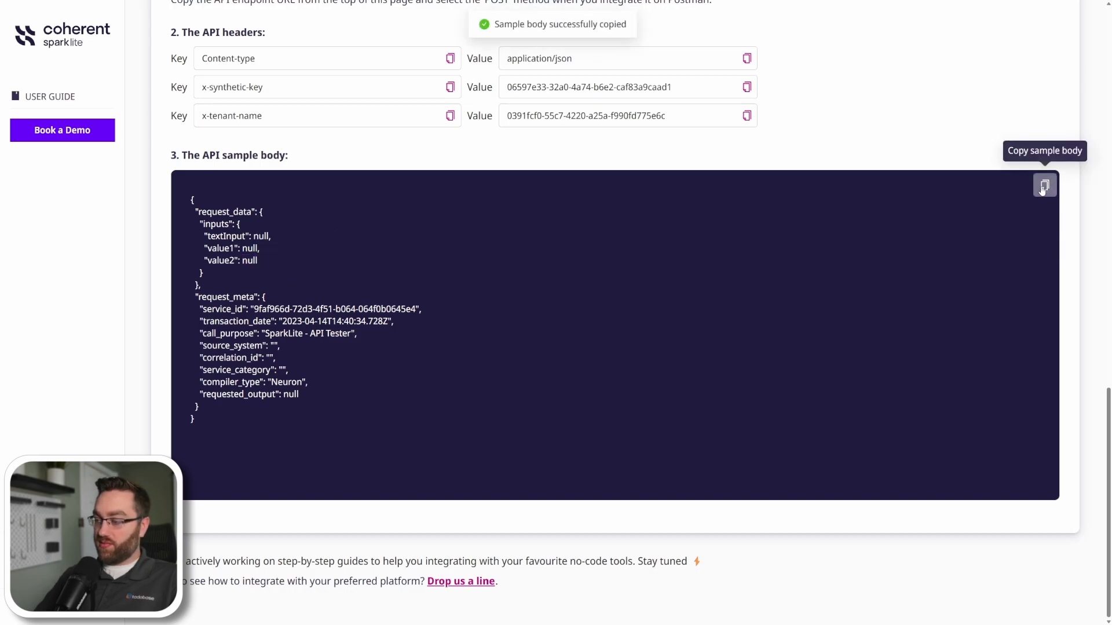
In Tadabase, set the request type to raw and the content type to JSON, and paste the copied sample body.
key("ctrl+Tab")
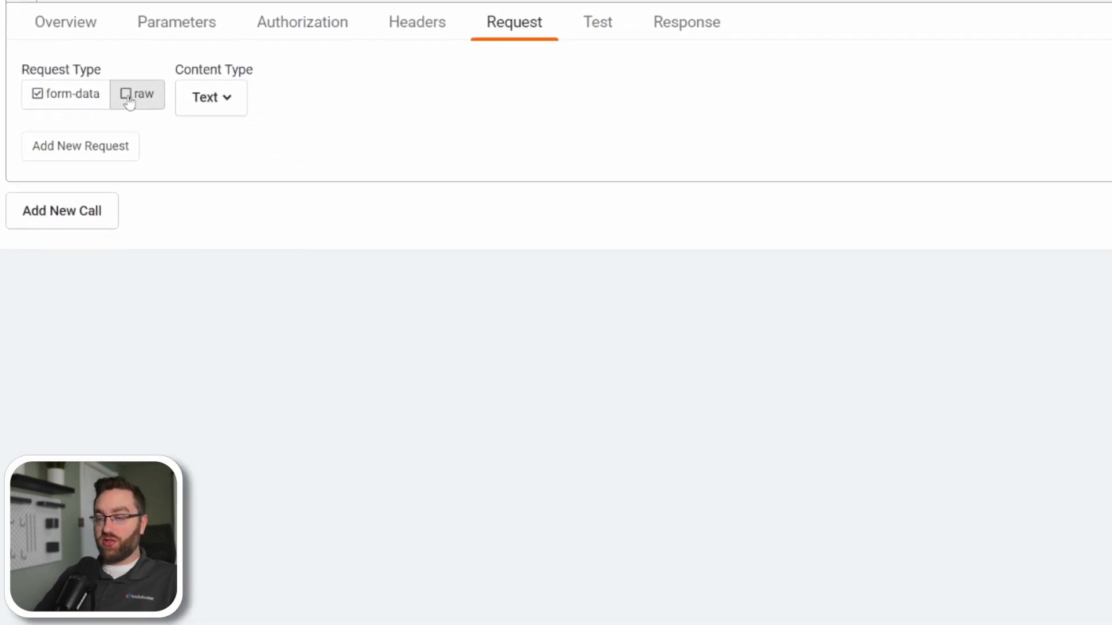
left_click(128, 100)
left_click(205, 106)
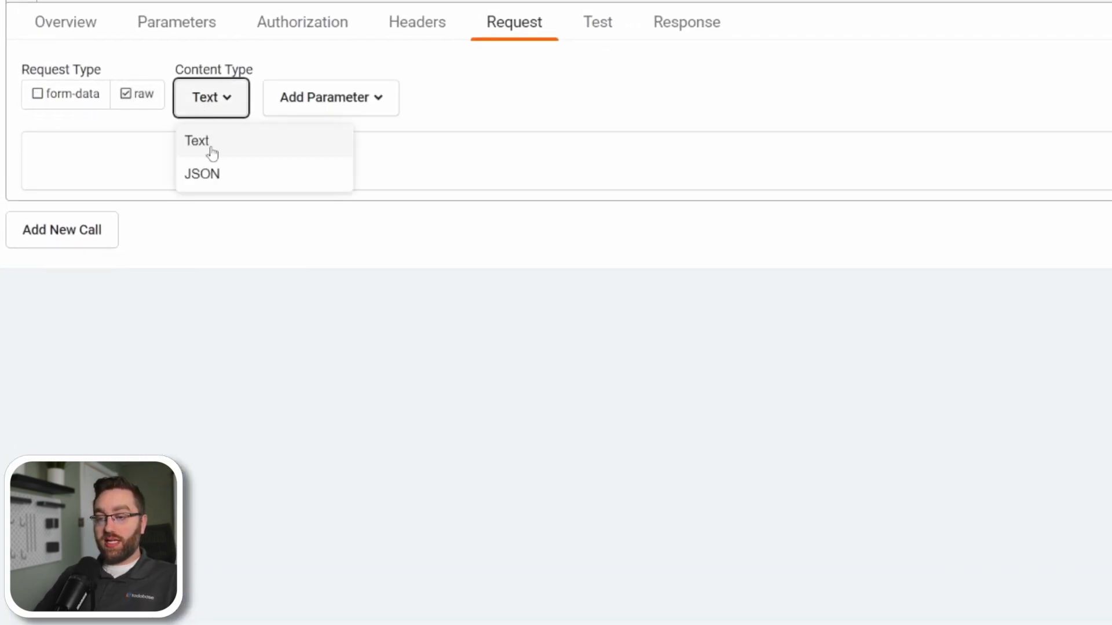
left_click(203, 175)
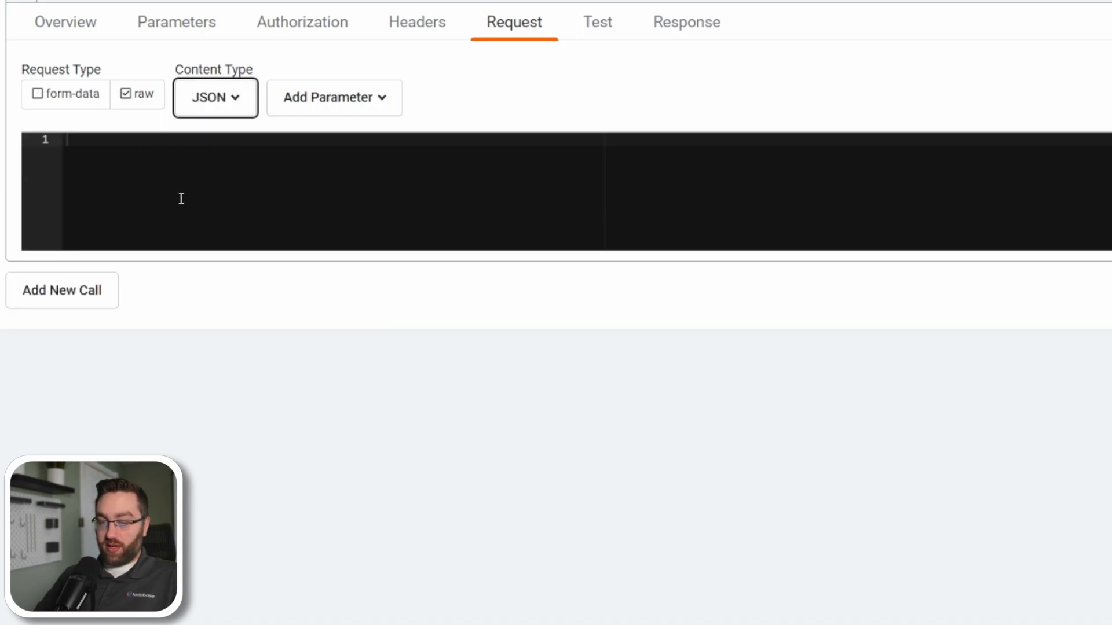
left_click(147, 164)
key("ctrl+v")
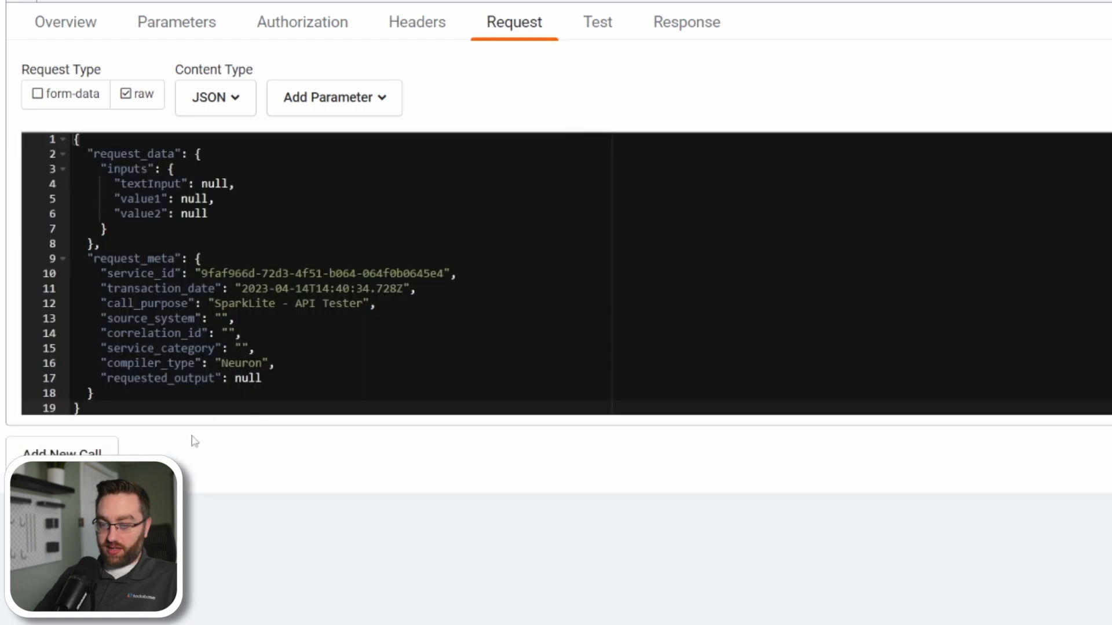
Replace the null value of textInput in the request body with the quoted textInput parameter.
double_click(214, 184)
double_click(196, 200)
double_click(197, 214)
double_click(213, 183)
type("\"")
left_click(326, 100)
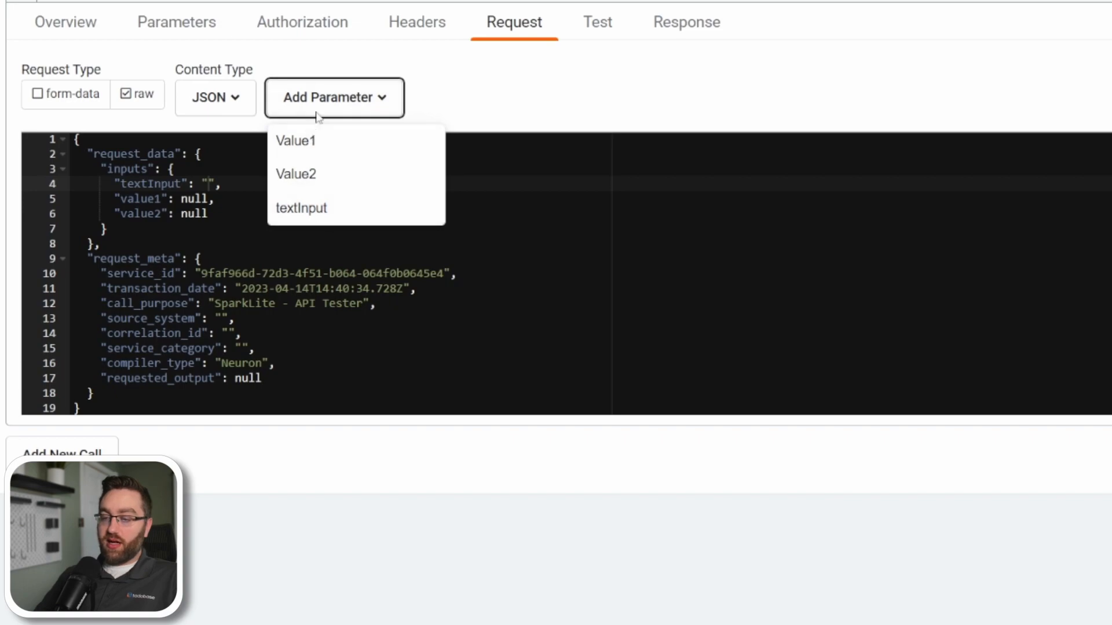
left_click(302, 210)
Replace the null values of value1 and value2 in the request body with the quoted Value1 and Value2 parameters.
double_click(191, 199)
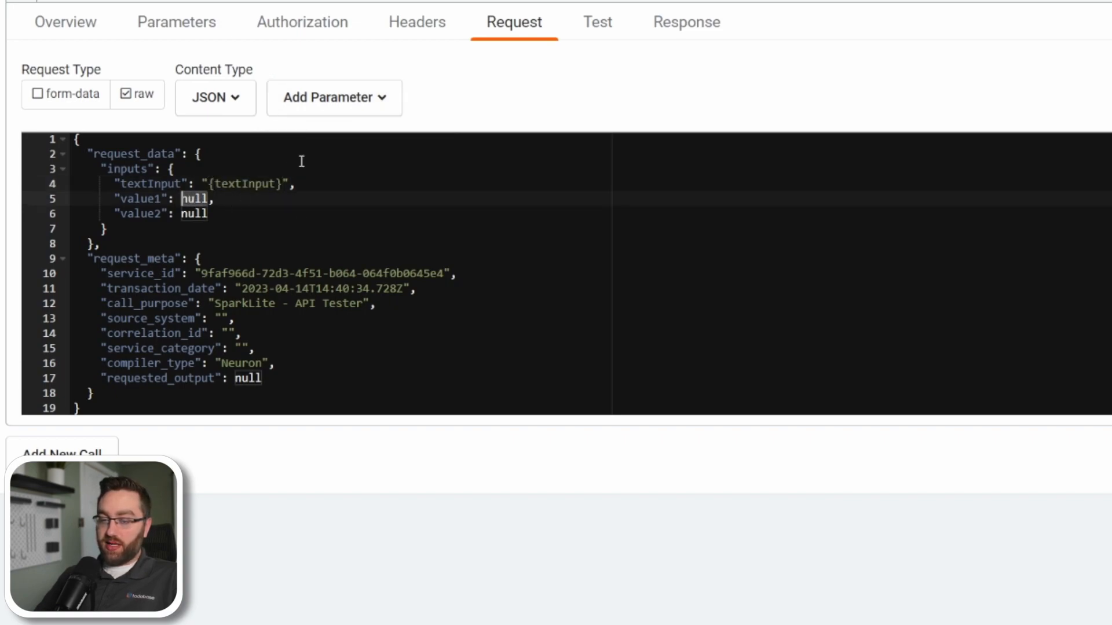
type("\"")
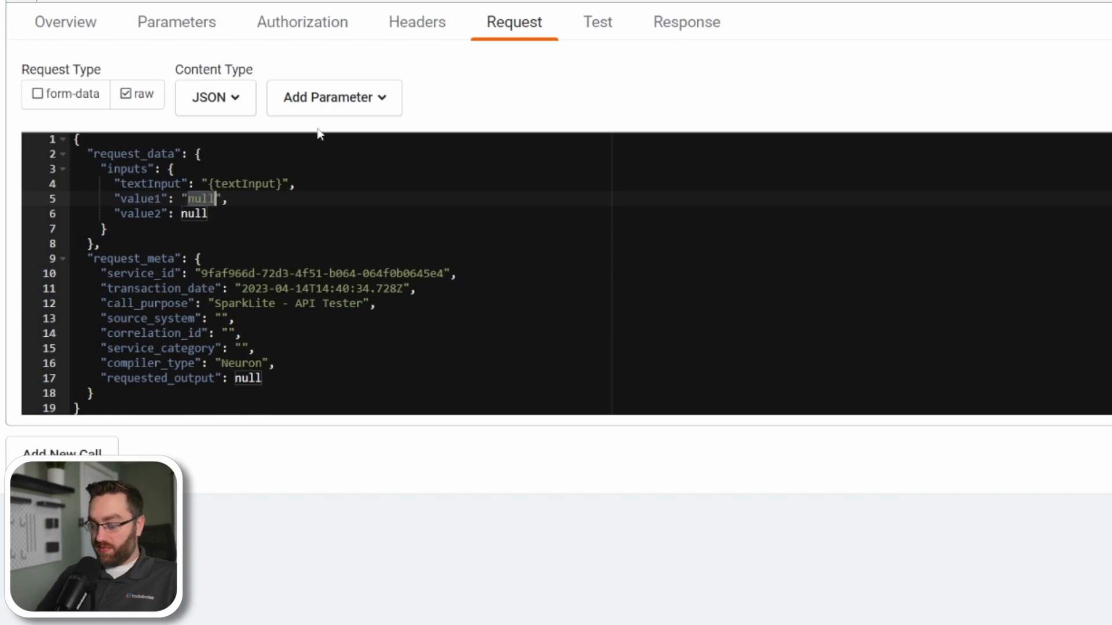
left_click(380, 100)
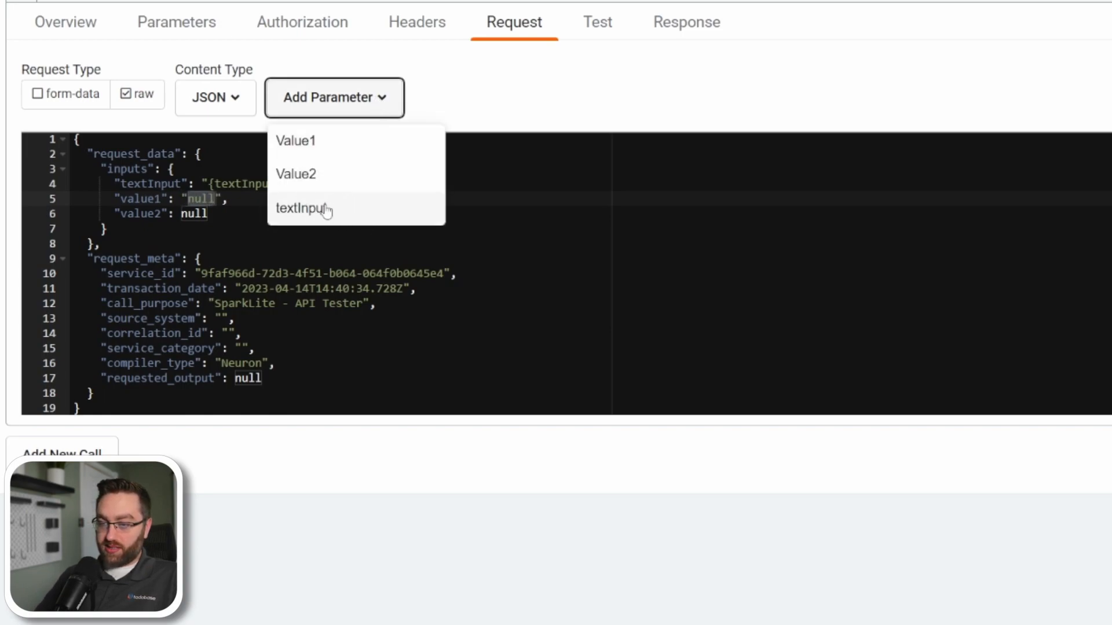
left_click(314, 148)
double_click(194, 215)
type("\"")
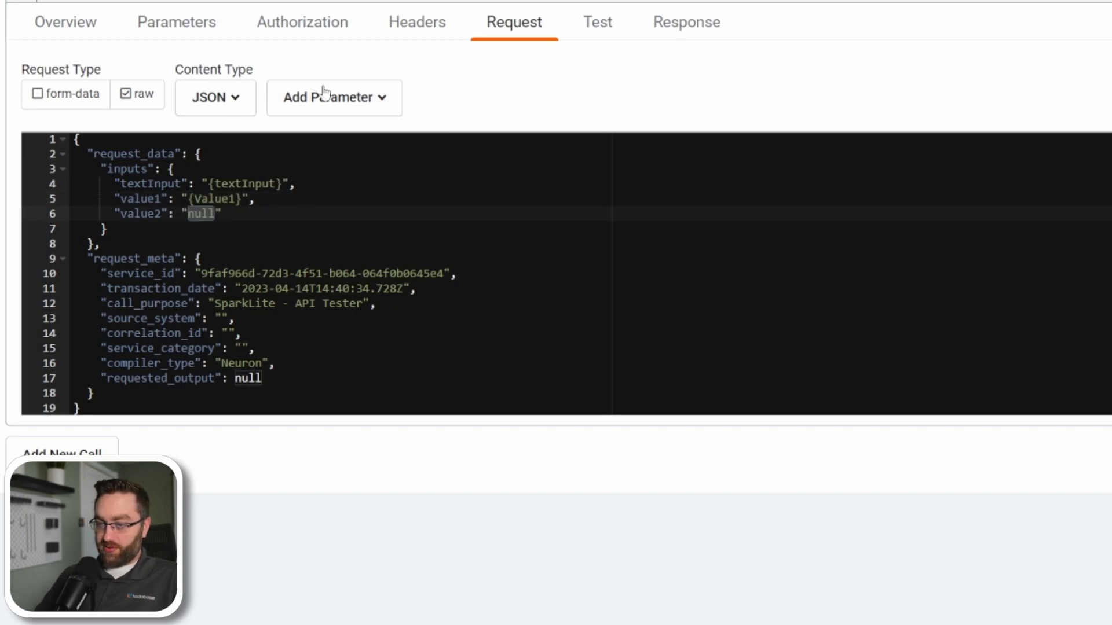
left_click(344, 97)
left_click(315, 184)
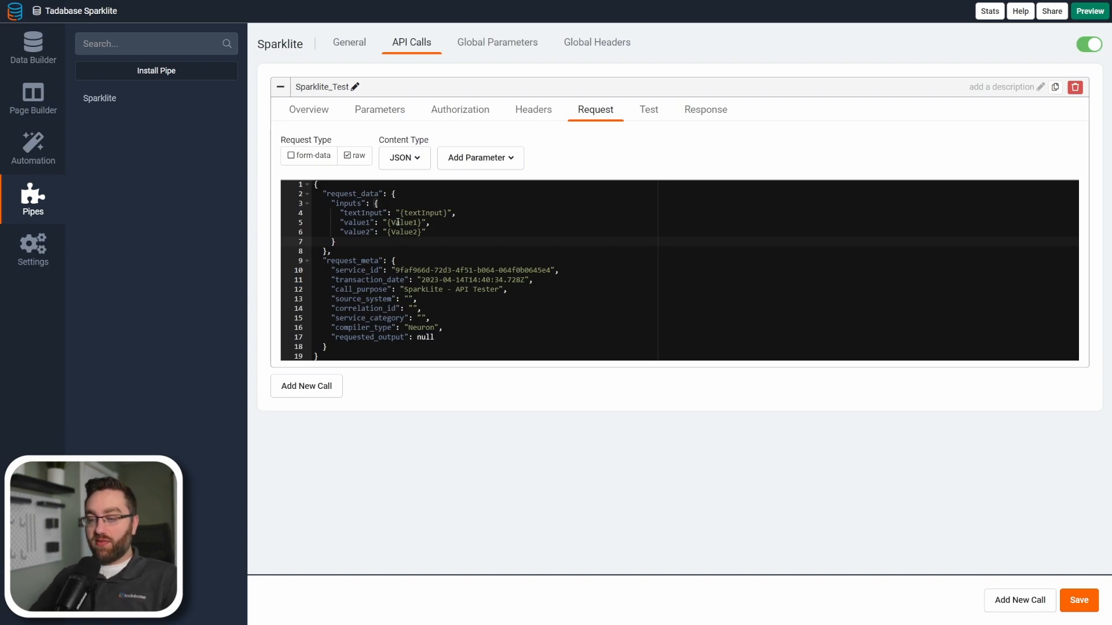
Check the parameter placeholders in the request body against the available parameters and save the call.
left_click_drag(400, 213, 447, 213)
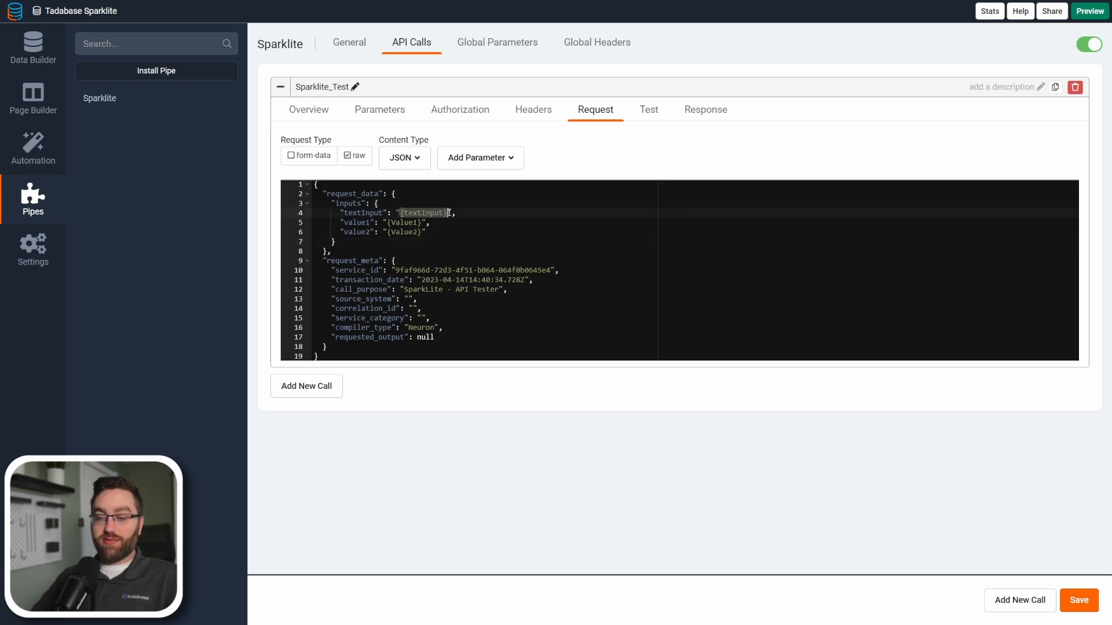
left_click(436, 234)
left_click(478, 166)
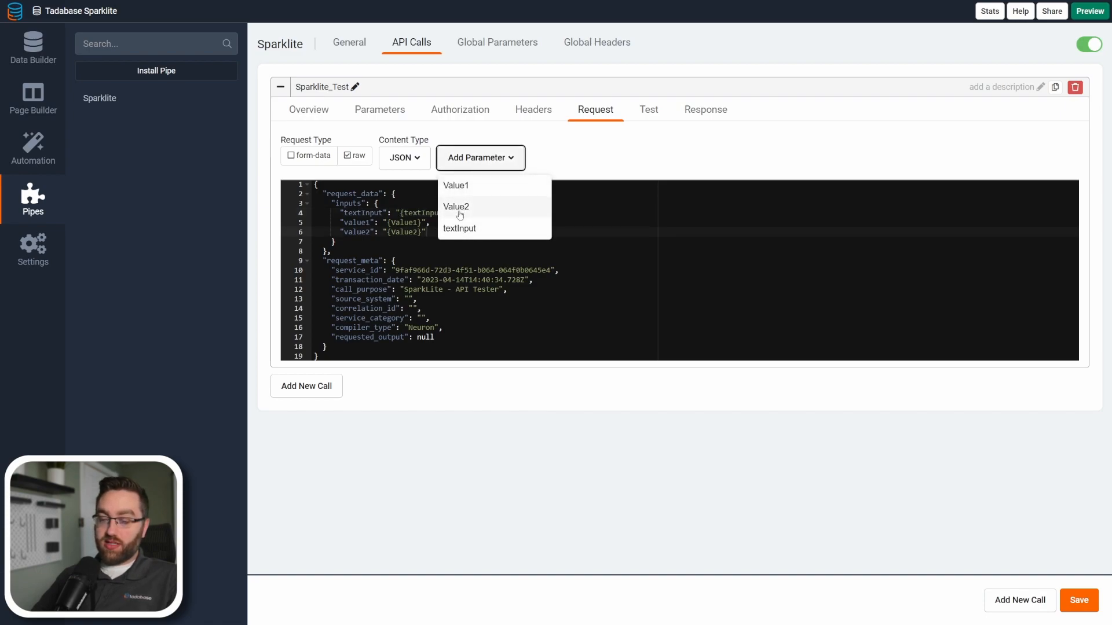
left_click(440, 240)
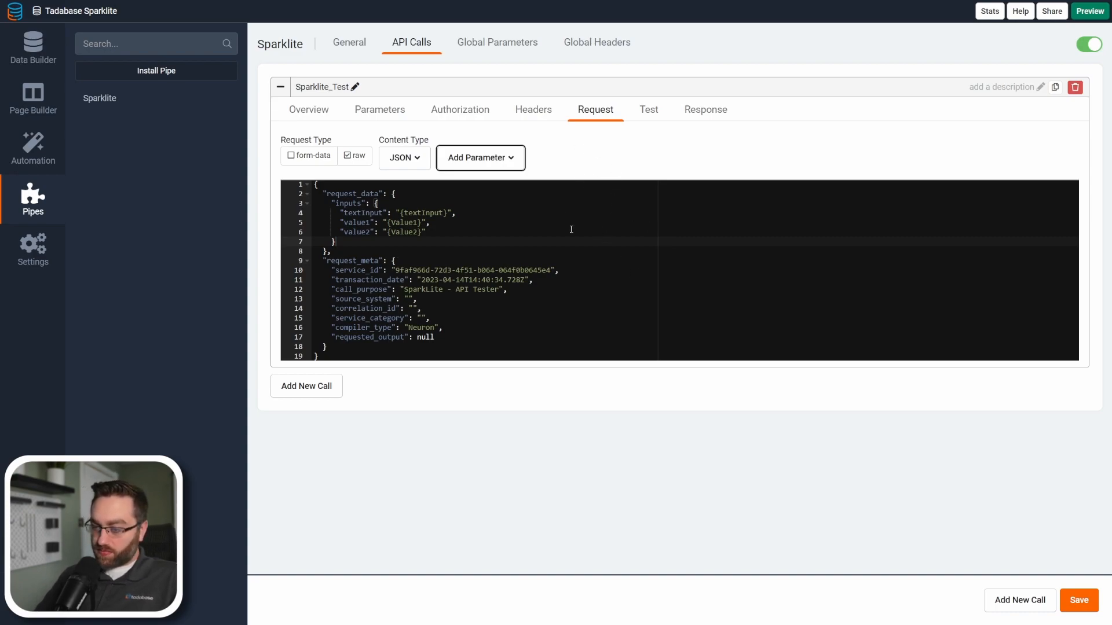
left_click(1078, 600)
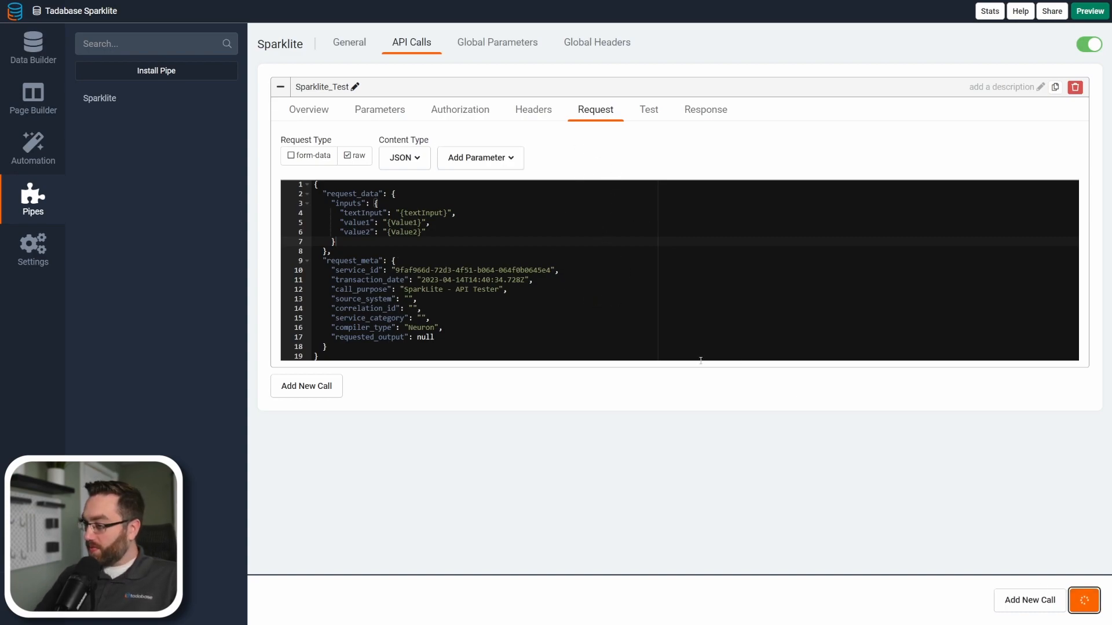
Test the Sparklite_Test call with Value1 set to 5, Value2 to 3 and textInput to Tadabase.
left_click(635, 120)
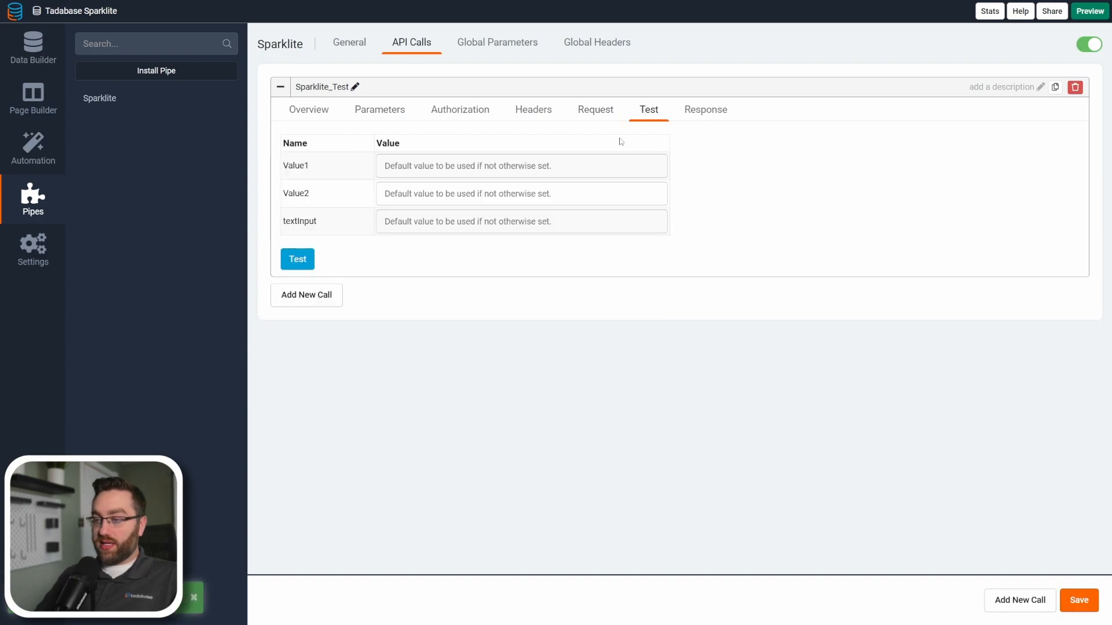
type("5")
left_click(448, 202)
type("3")
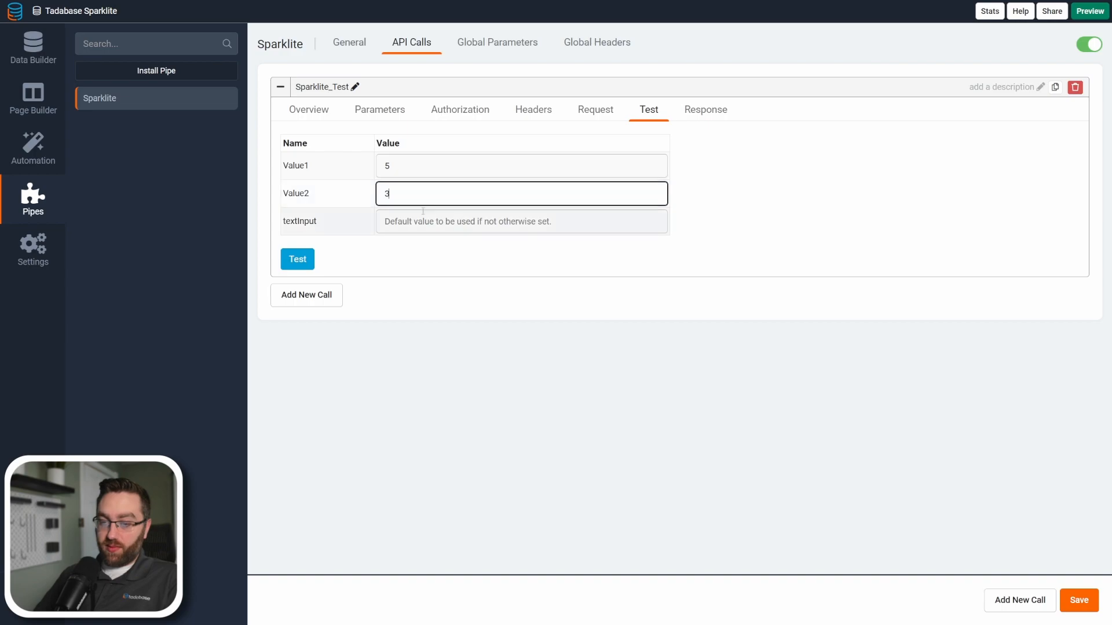
left_click(421, 217)
type("Tadabase")
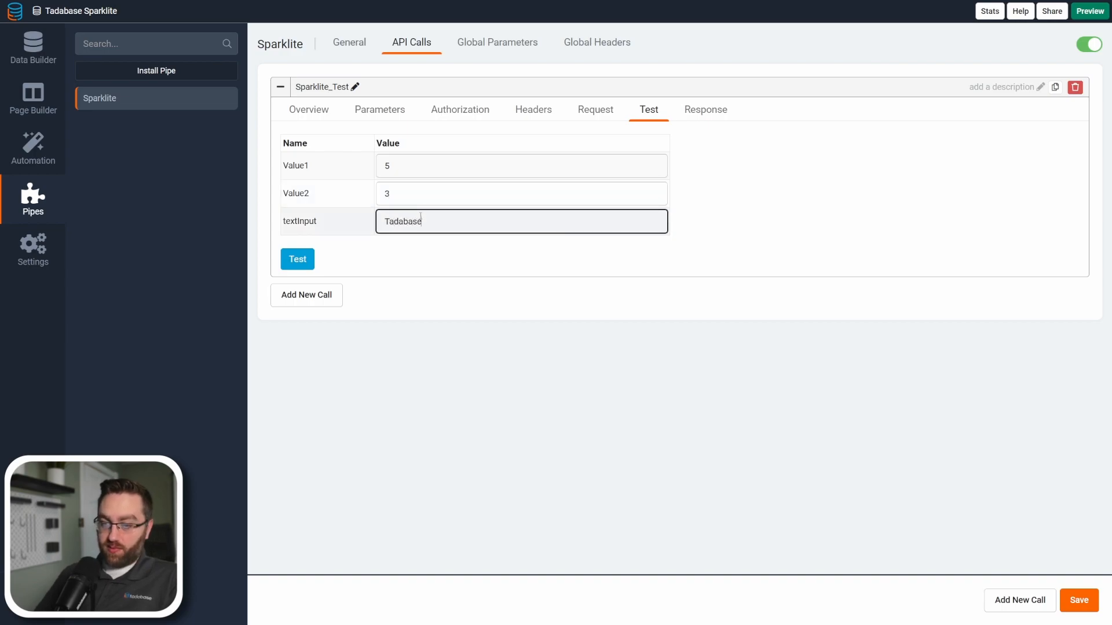
left_click(286, 263)
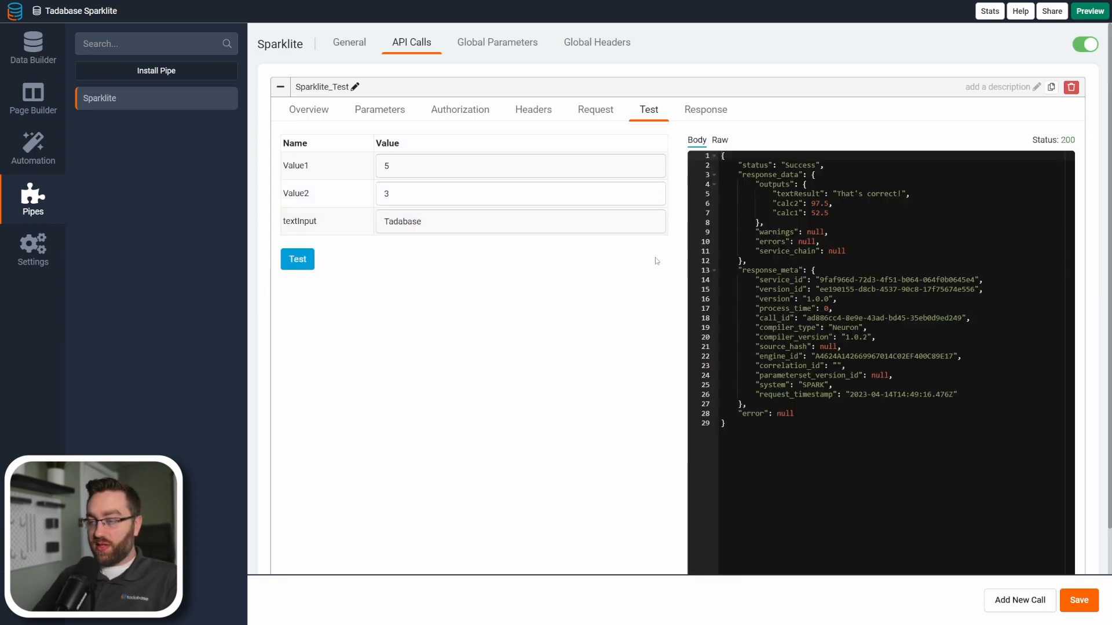
Review the Value1, Value2 and textInput values used for the test call.
double_click(387, 167)
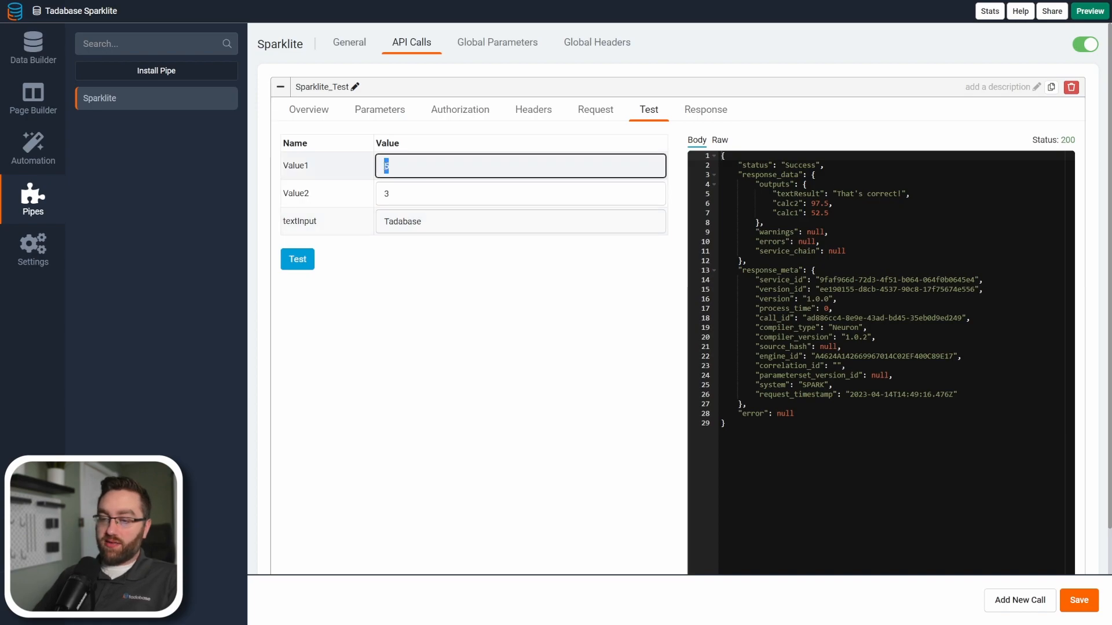
left_click_drag(398, 195, 345, 199)
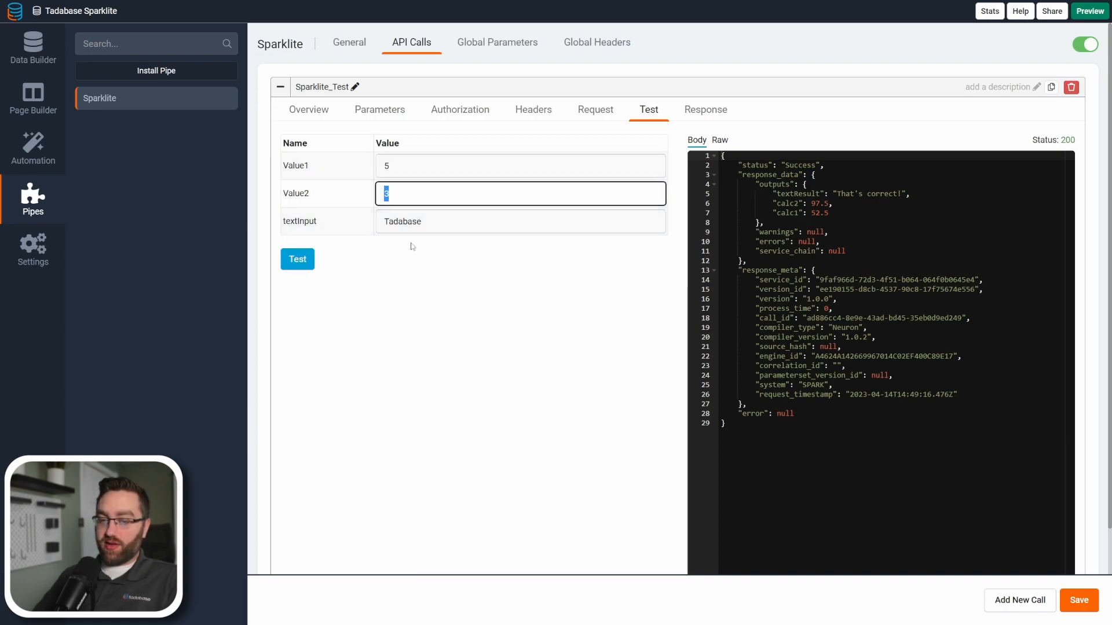
left_click_drag(424, 224, 418, 225)
Switch to the Google Sheet, check the Value1 and Value2 cells and enter Tadabase in the textInput cell.
left_click(338, 230)
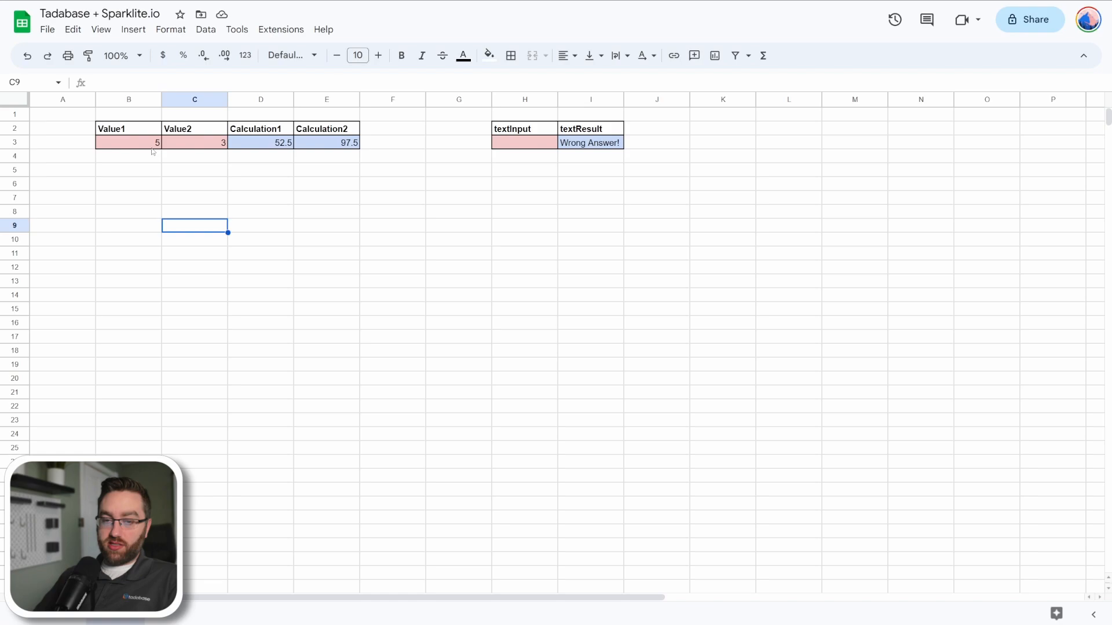
left_click(156, 146)
left_click(164, 148)
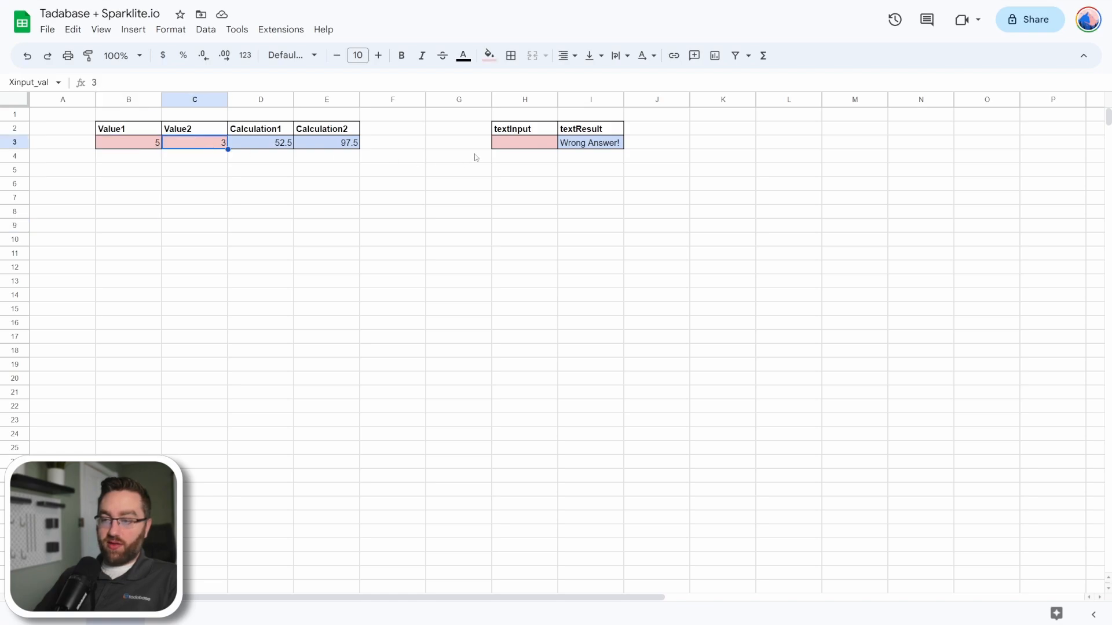
left_click(515, 145)
type("Tadabase")
left_click(524, 212)
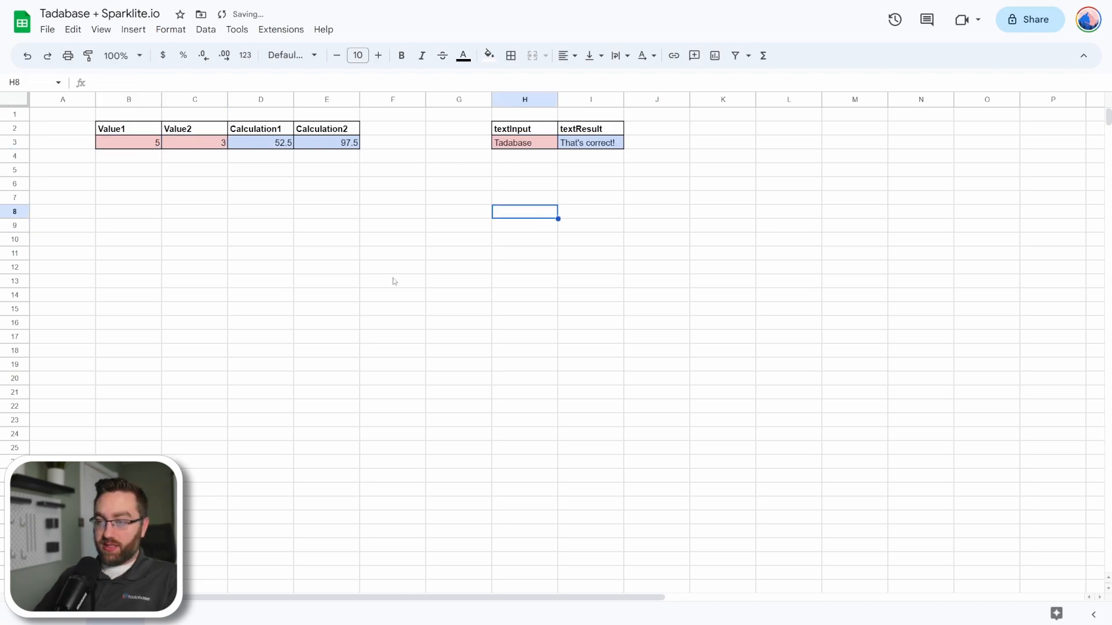
Compare the sheet's calculation and textResult cells with the outputs in the test response in Tadabase.
left_click(255, 144)
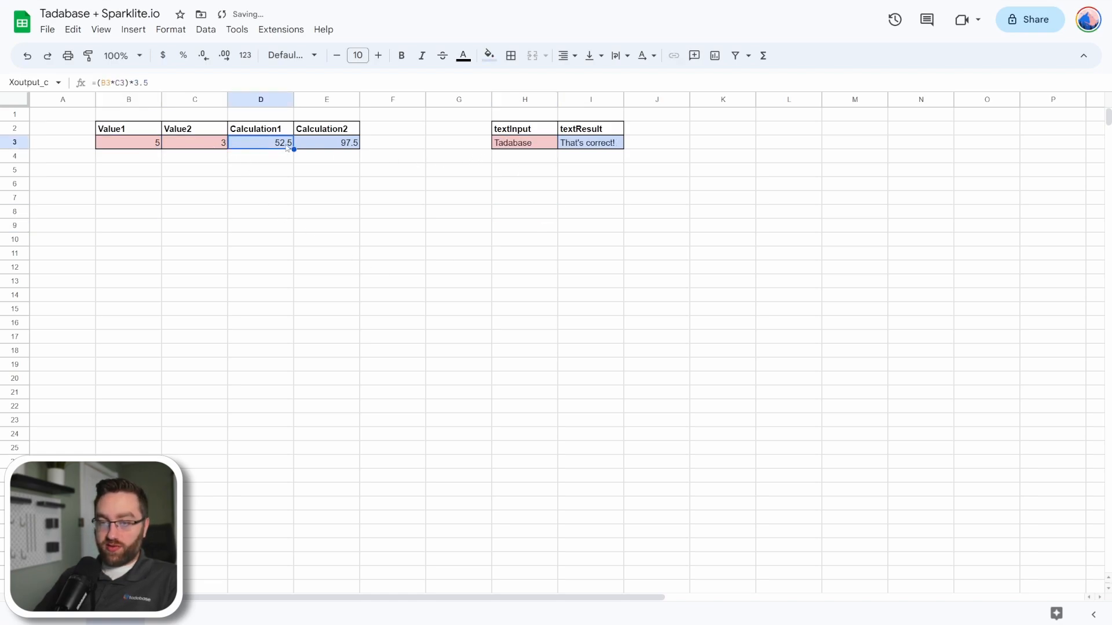
left_click(602, 148)
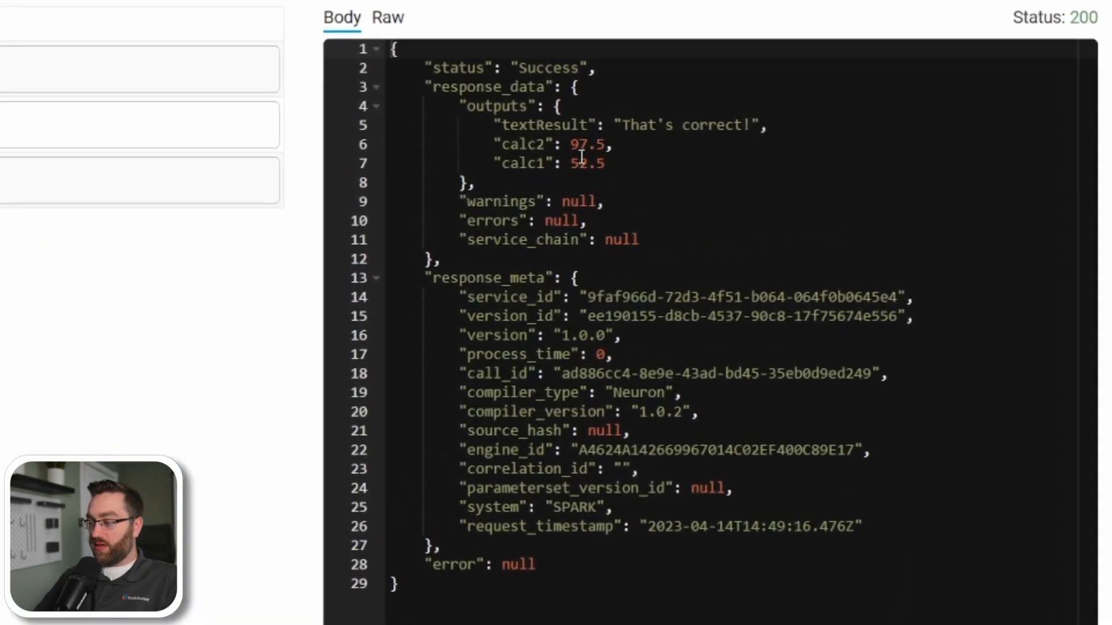
left_click_drag(605, 164, 571, 145)
left_click_drag(751, 124, 625, 137)
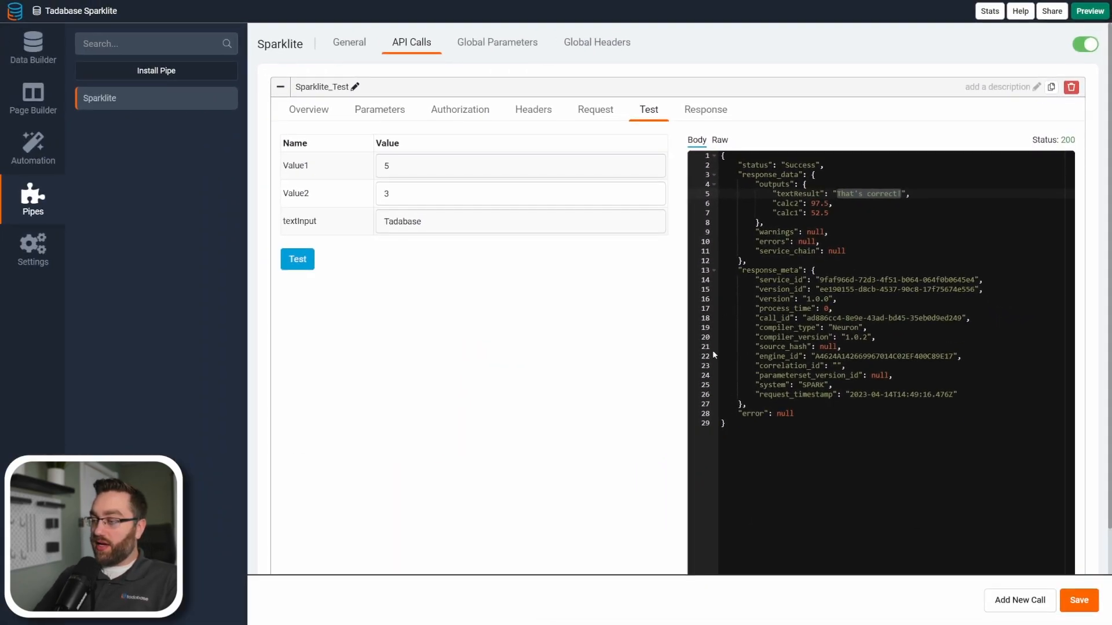
Start populating responses from the test result, excluding the response_data warnings, errors and service_chain keys and the response_meta keys from service_id through compiler_version.
scroll(703, 371, "down", 2)
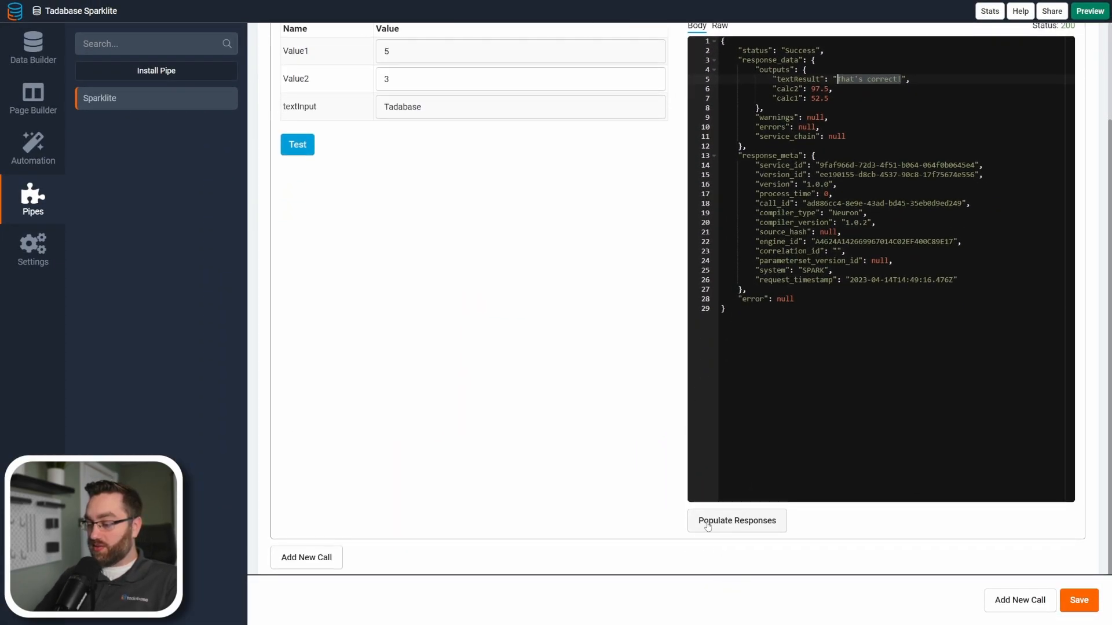
left_click(741, 522)
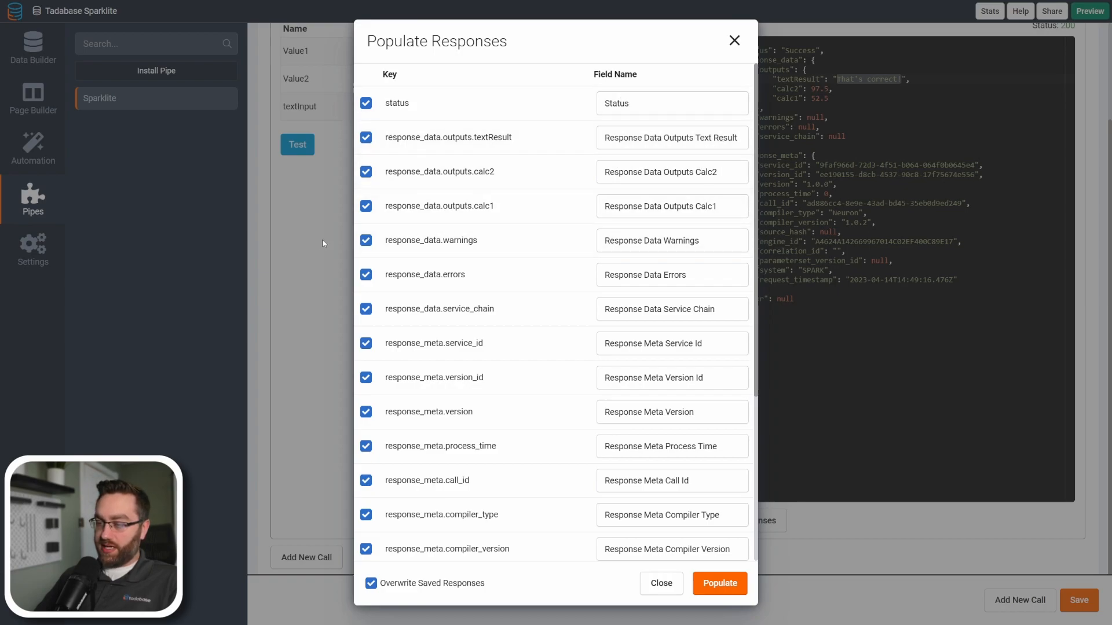
left_click(366, 240)
left_click(366, 275)
left_click(366, 309)
left_click(366, 343)
left_click(366, 378)
left_click(366, 412)
left_click(366, 446)
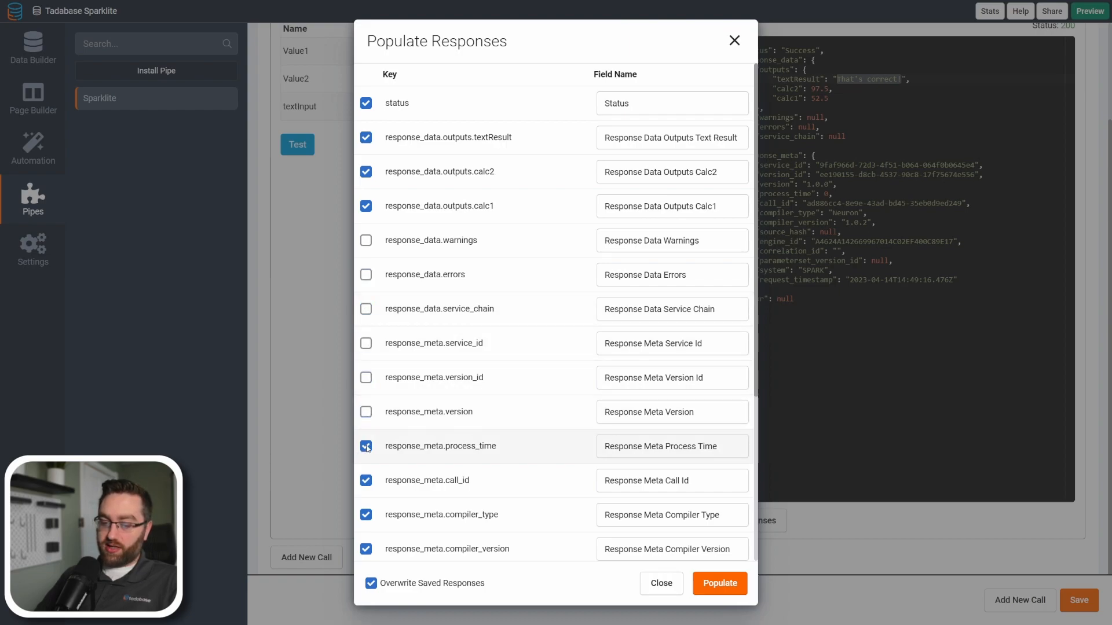
left_click(366, 481)
left_click(366, 515)
left_click(366, 549)
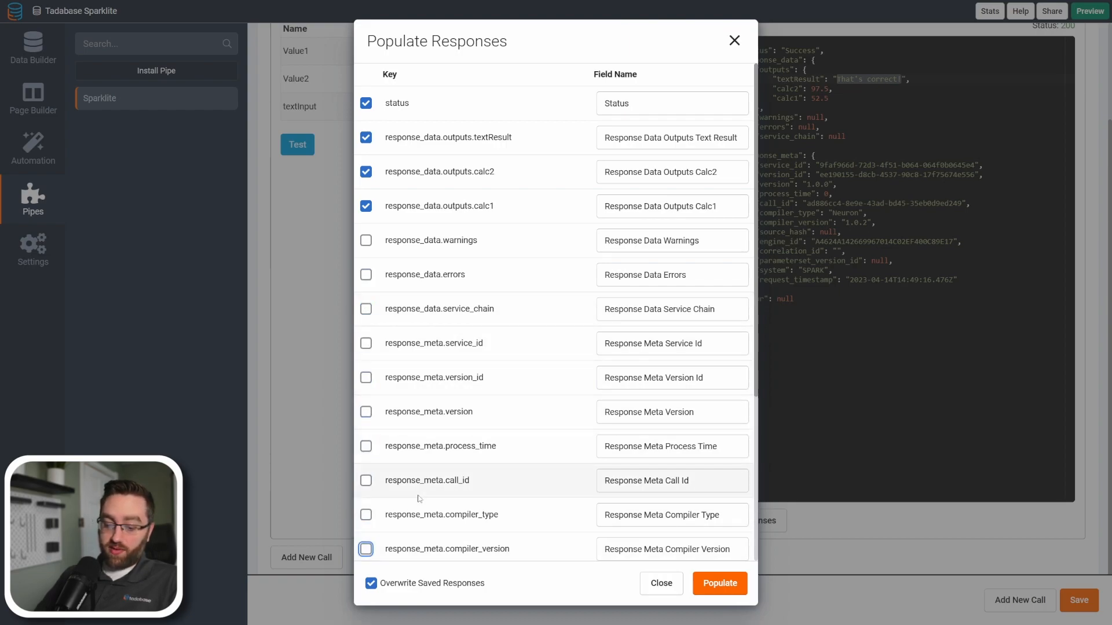
Exclude the remaining response_meta keys and the error key, and populate the responses with only status, textResult, calc2 and calc1.
scroll(436, 485, "down", 4)
left_click(366, 359)
left_click(366, 393)
left_click(366, 428)
left_click(366, 462)
left_click(366, 497)
left_click(366, 531)
scroll(374, 547, "down", 1)
left_click(366, 544)
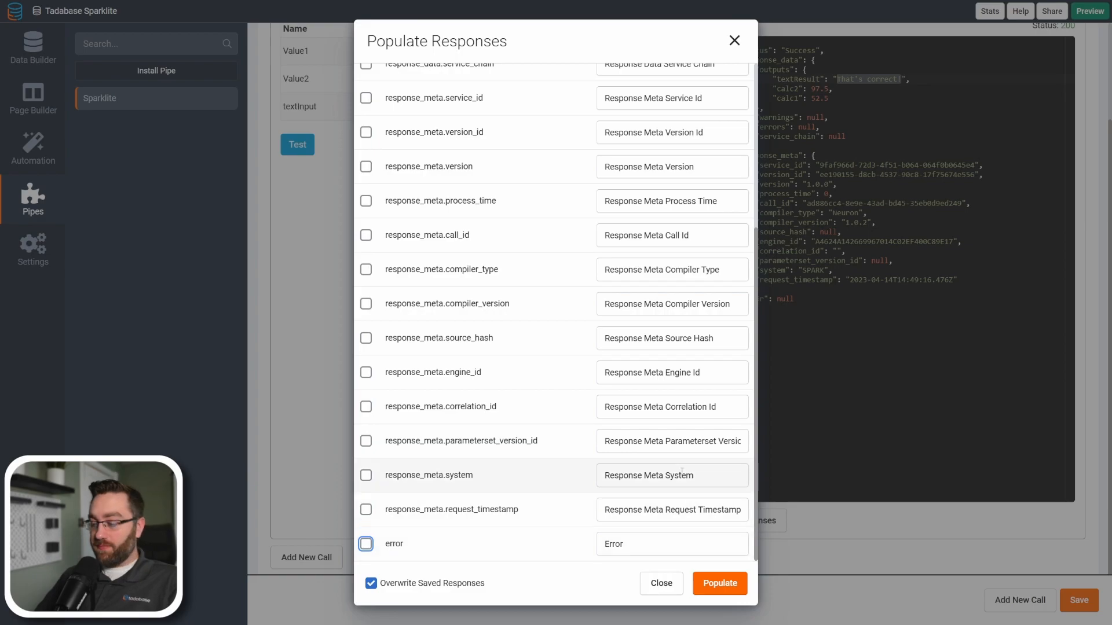
scroll(698, 195, "up", 5)
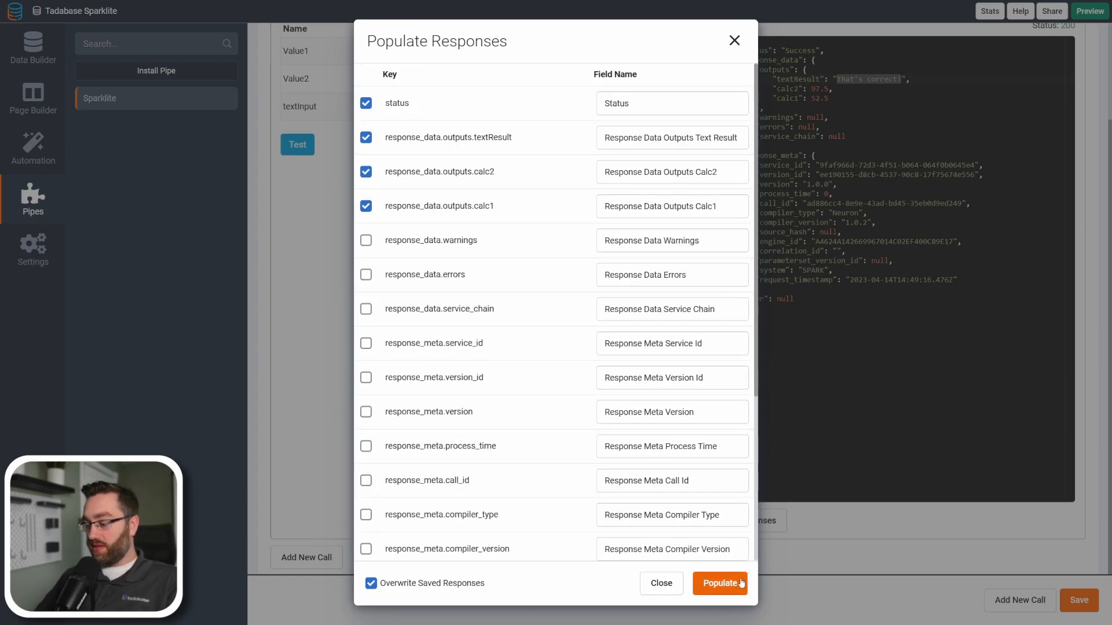
left_click(719, 583)
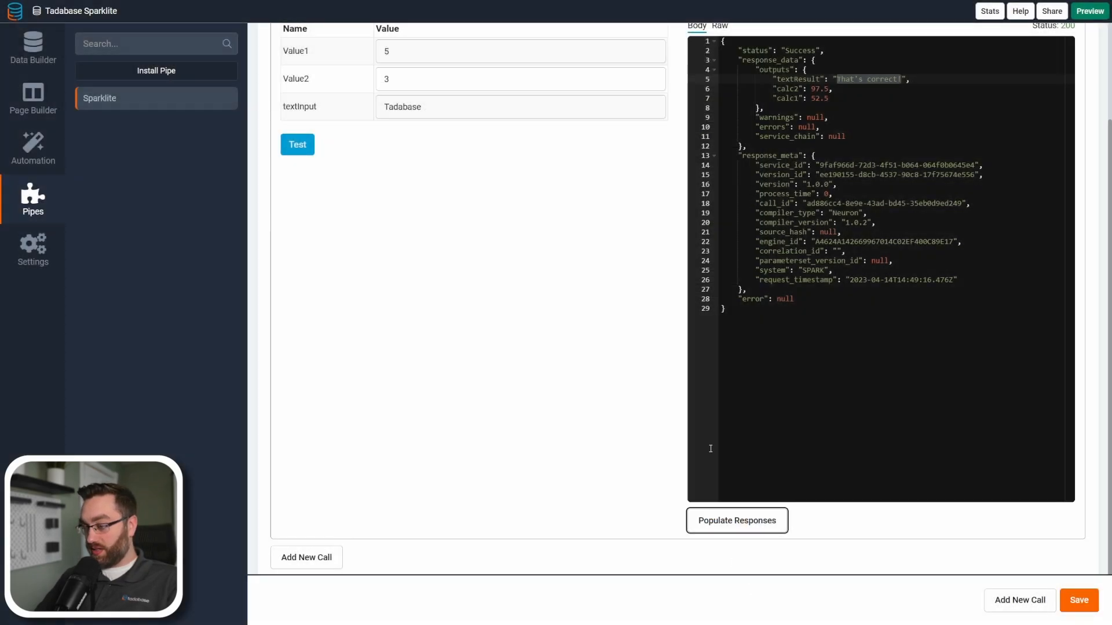
Check the populated response fields of the Sparklite_Test call and save the pipe.
scroll(694, 119, "up", 2)
left_click(693, 119)
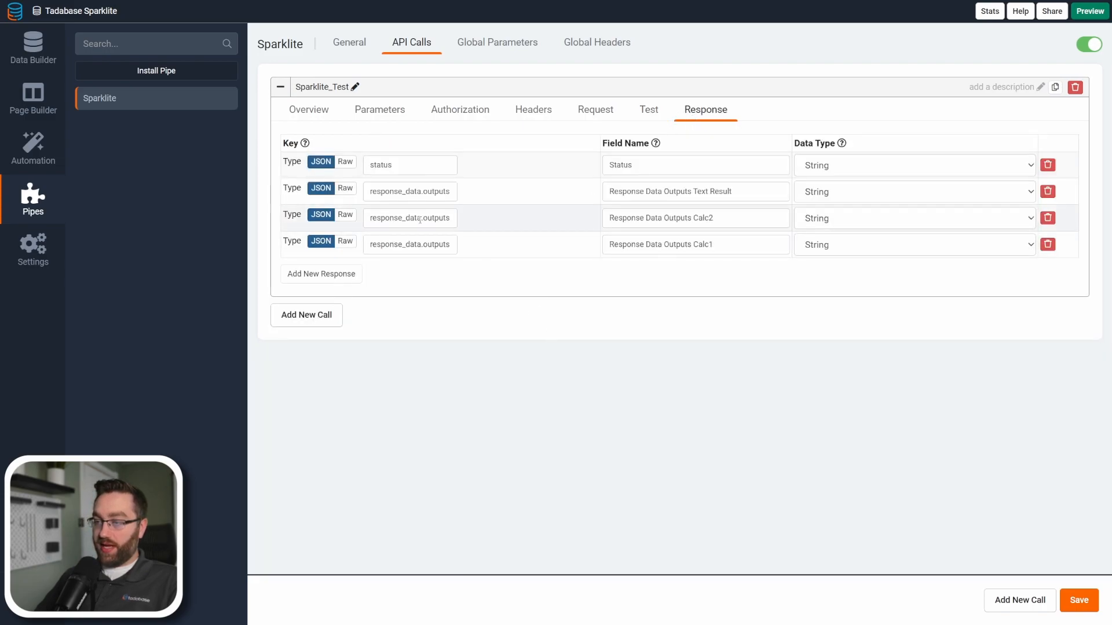
left_click(1080, 600)
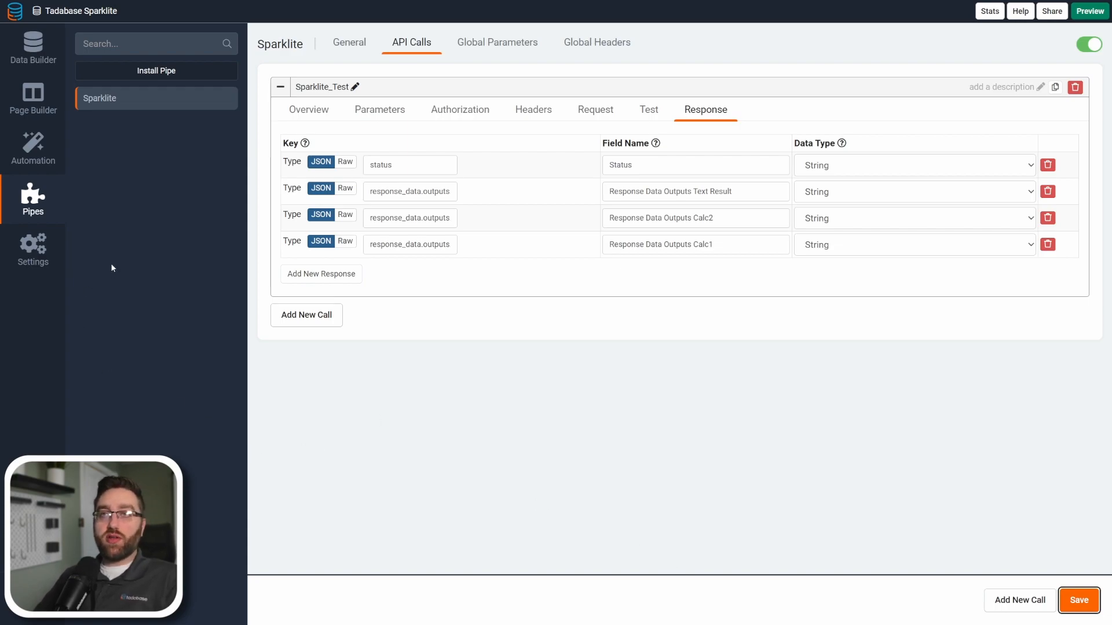
Look at the Load with Data Source page, and open the Sparklist Test Data table in the Data Builder.
left_click(29, 106)
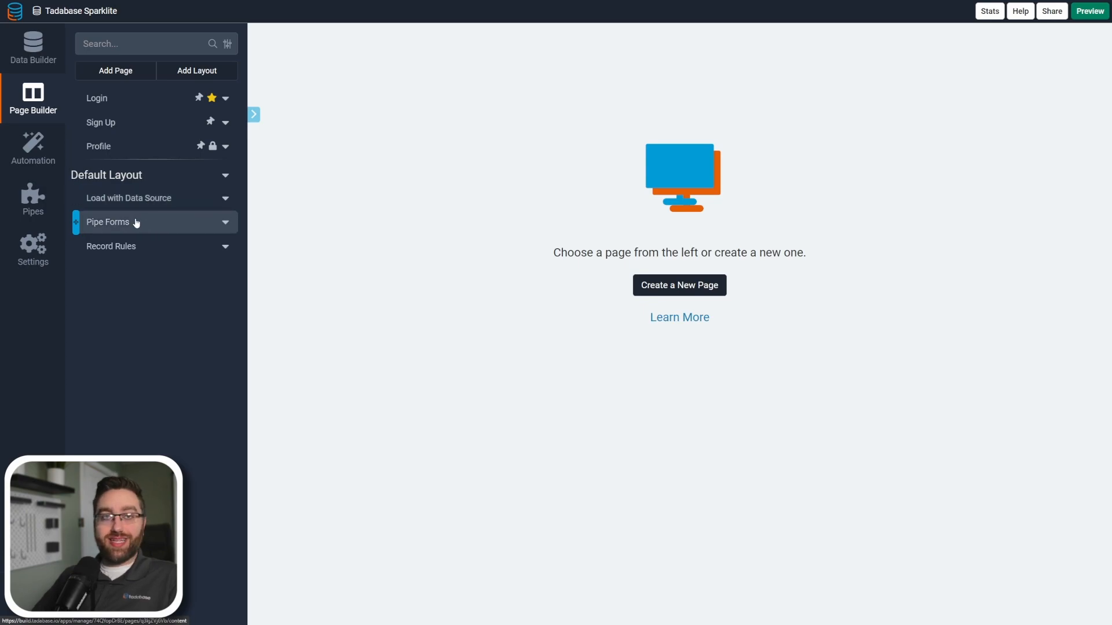
left_click(149, 197)
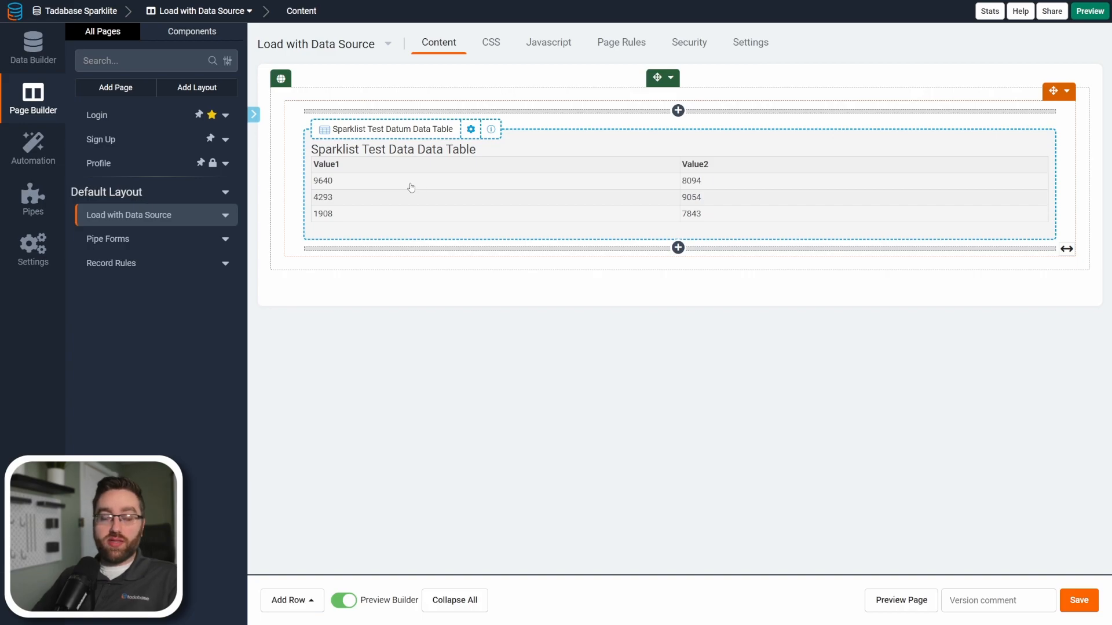
left_click(31, 58)
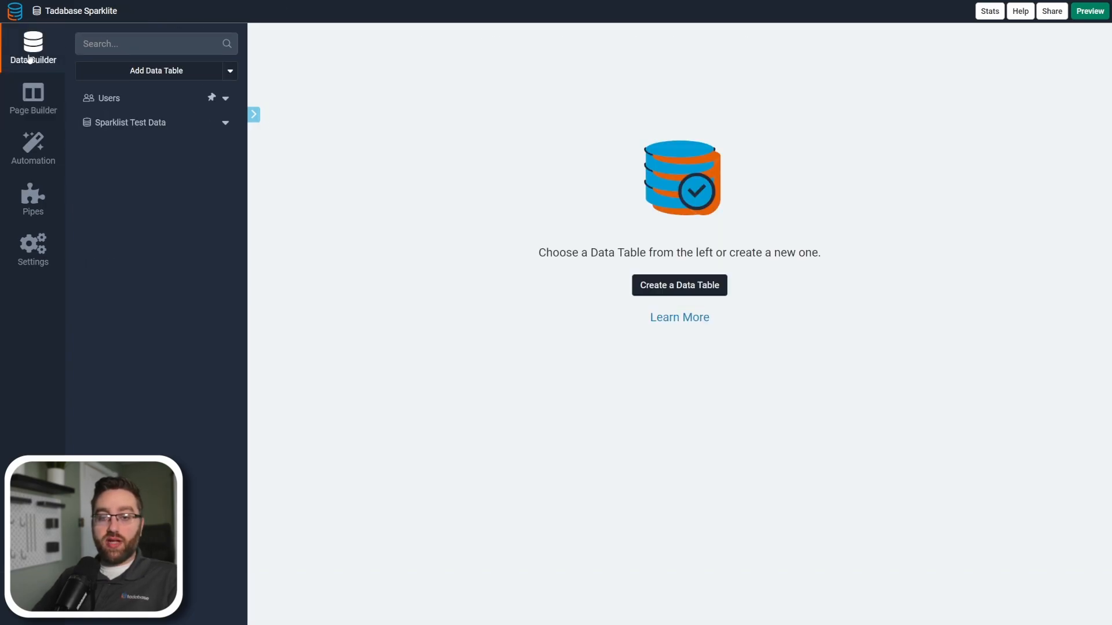
left_click(138, 122)
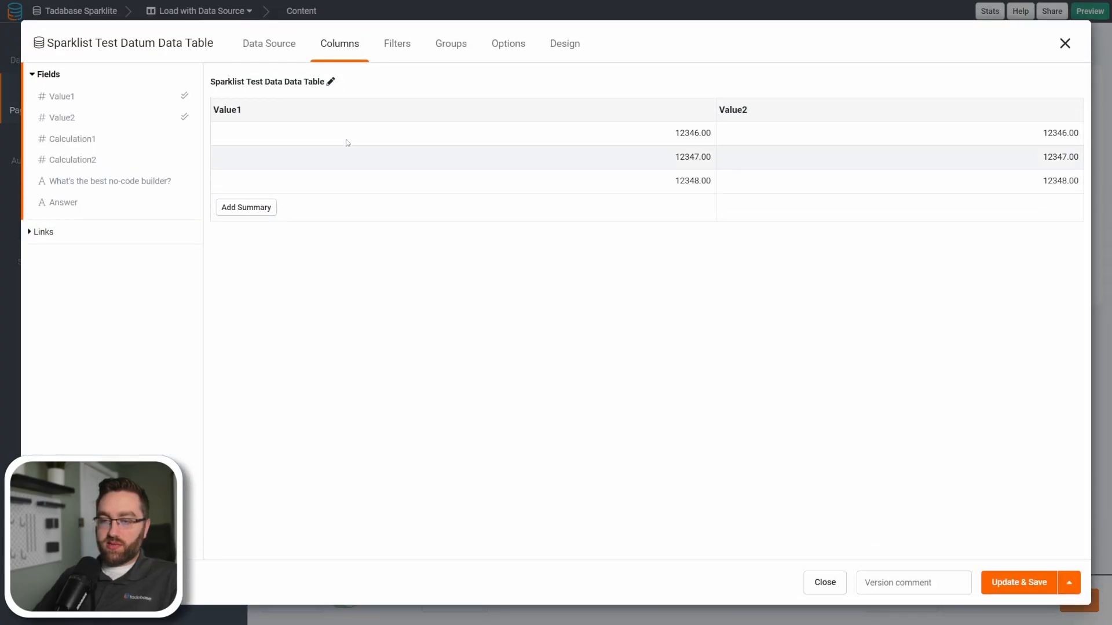
Add the Sparklite pipe with the Sparklite_Test method to the data source of the page's Sparklist Test Data table component.
left_click(275, 50)
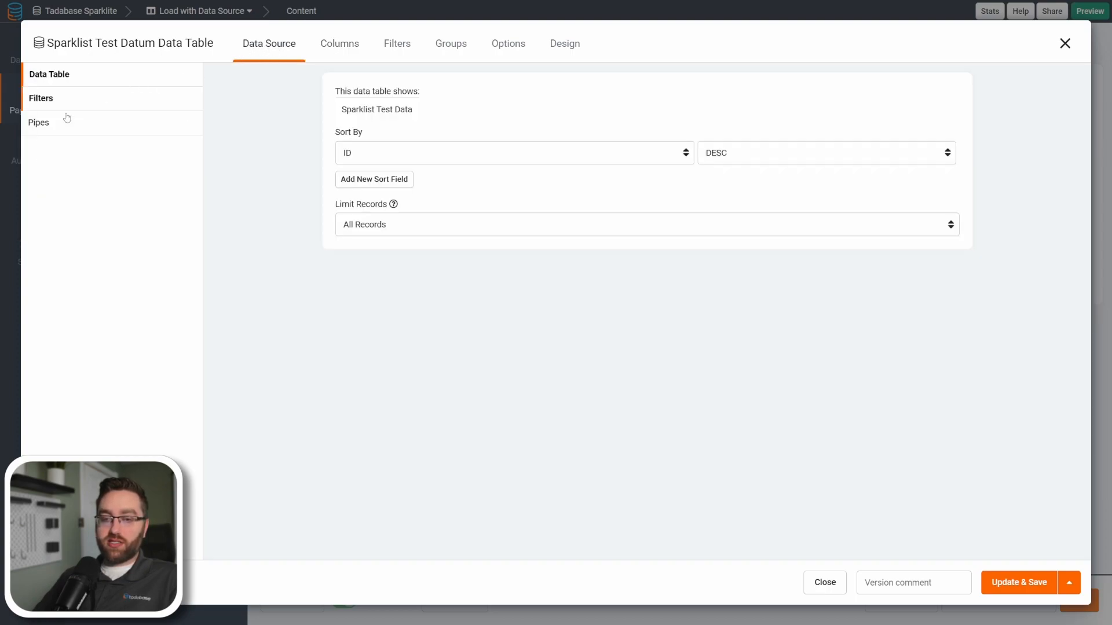
left_click(52, 125)
left_click(640, 231)
left_click(409, 129)
left_click(382, 156)
left_click(702, 134)
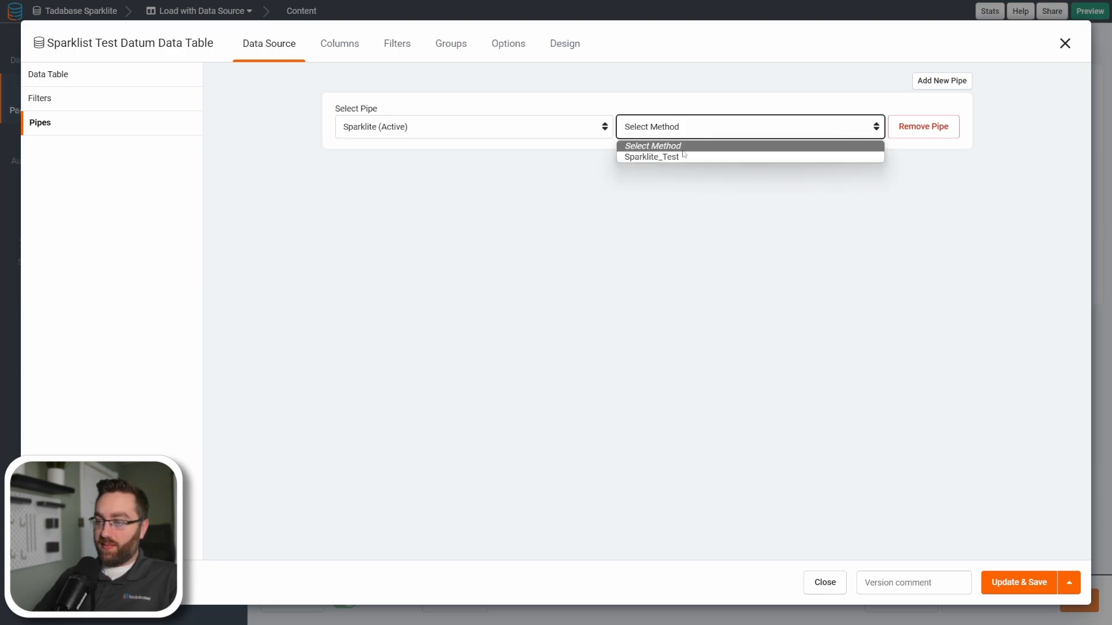
left_click(676, 156)
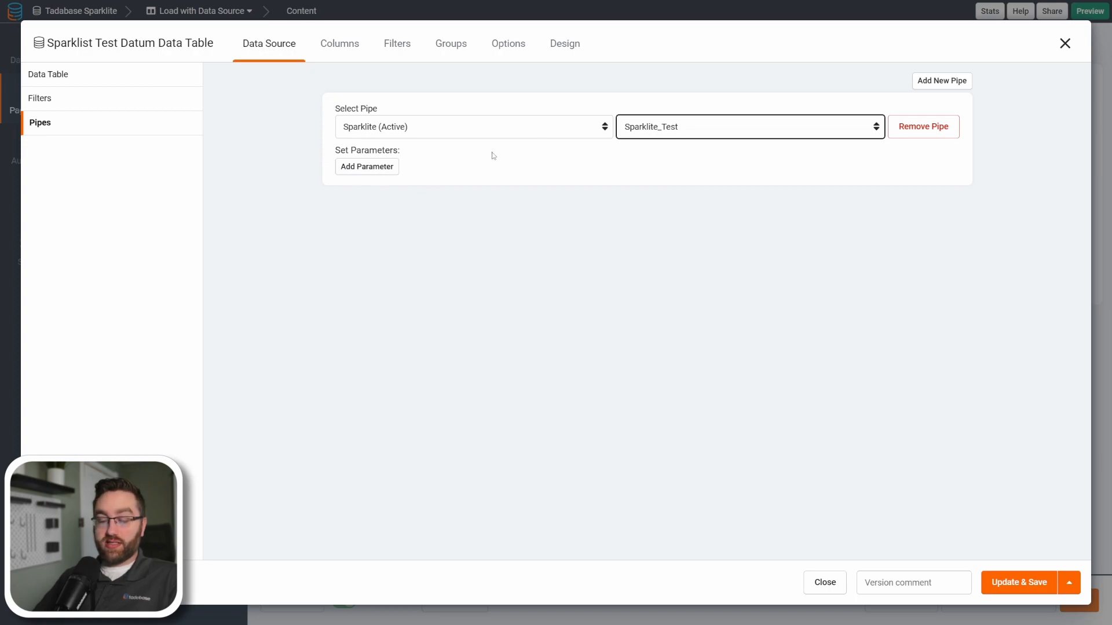
Add three parameters to the pipe and assign them to Value1, Value2 and textInput.
left_click(372, 168)
left_click(373, 192)
left_click(374, 219)
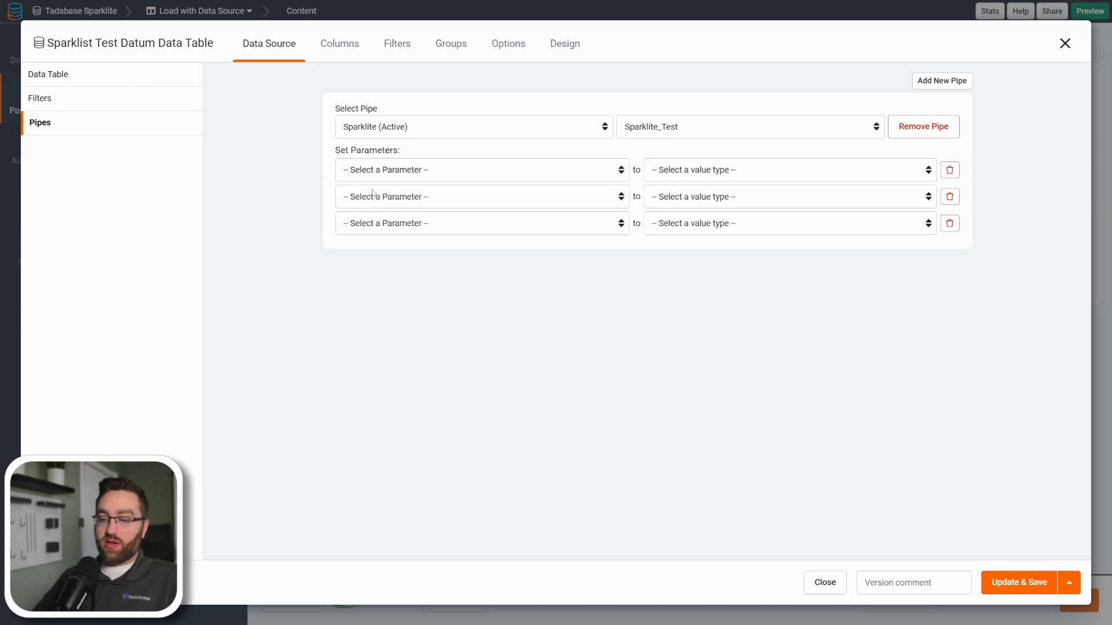
left_click(375, 176)
left_click(374, 199)
left_click(373, 197)
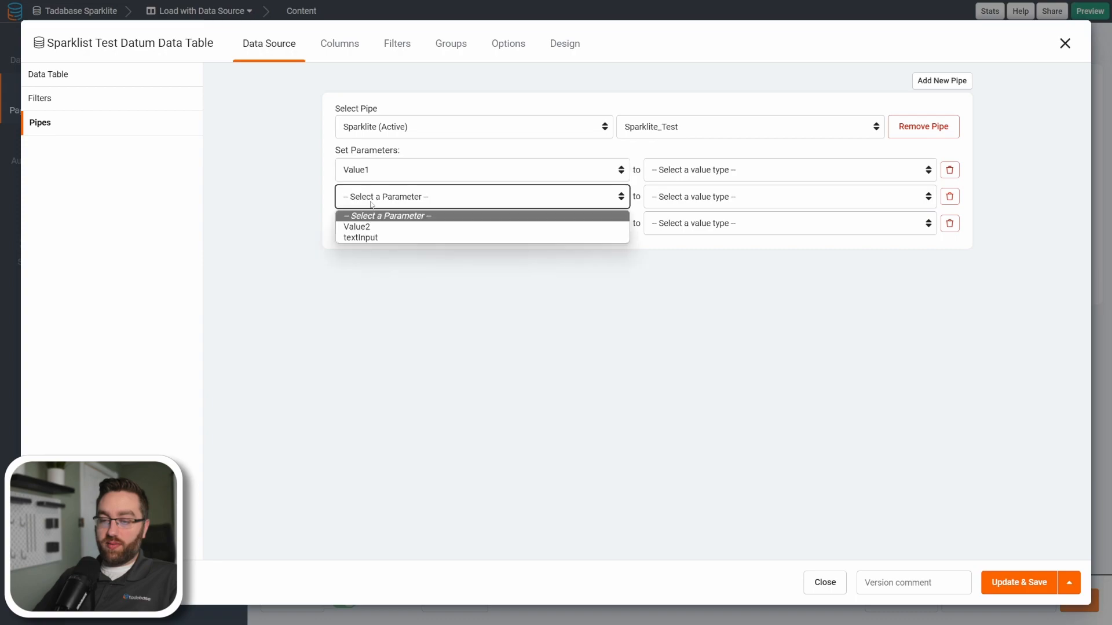
left_click(372, 226)
left_click(373, 222)
left_click(531, 250)
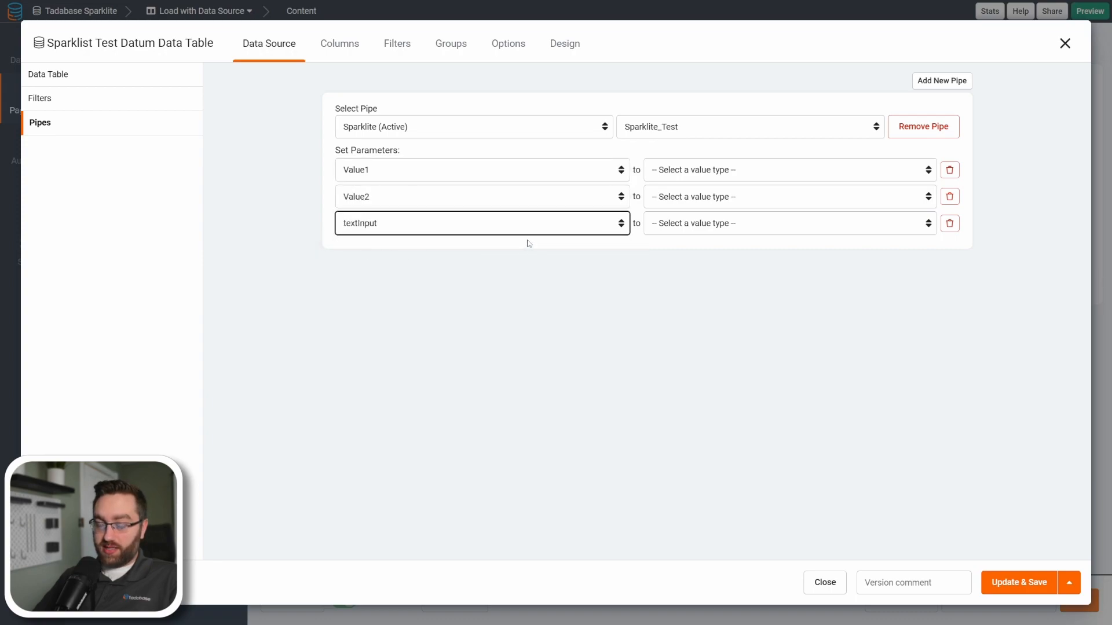
Map the Value1, Value2 and textInput parameters to the record values Value1, Value2 and What's the best no-code builder?
left_click(690, 172)
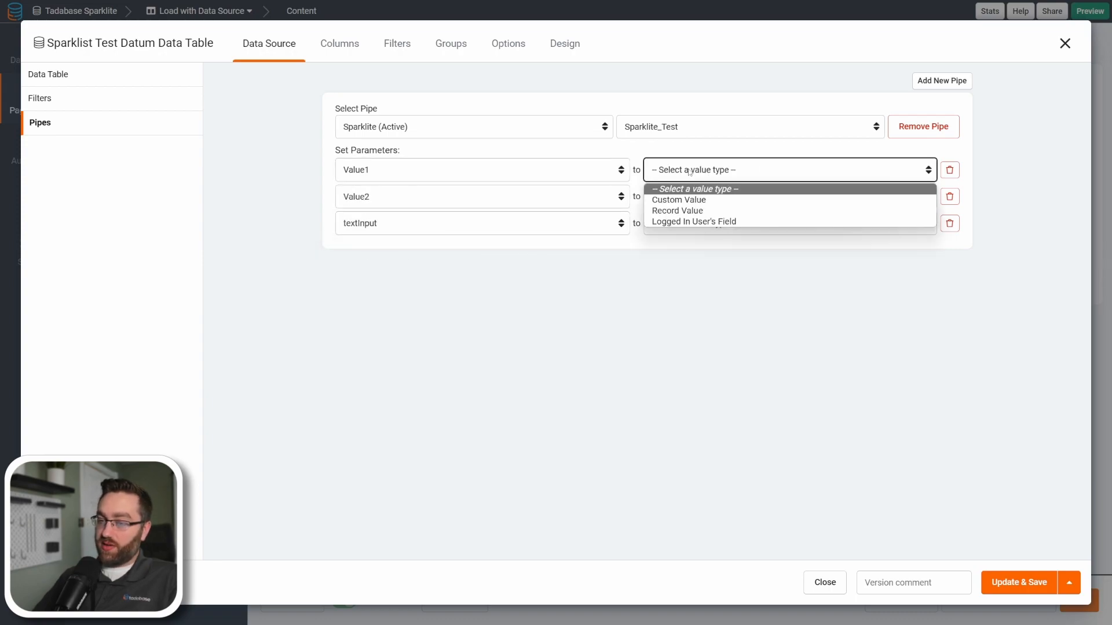
left_click(688, 211)
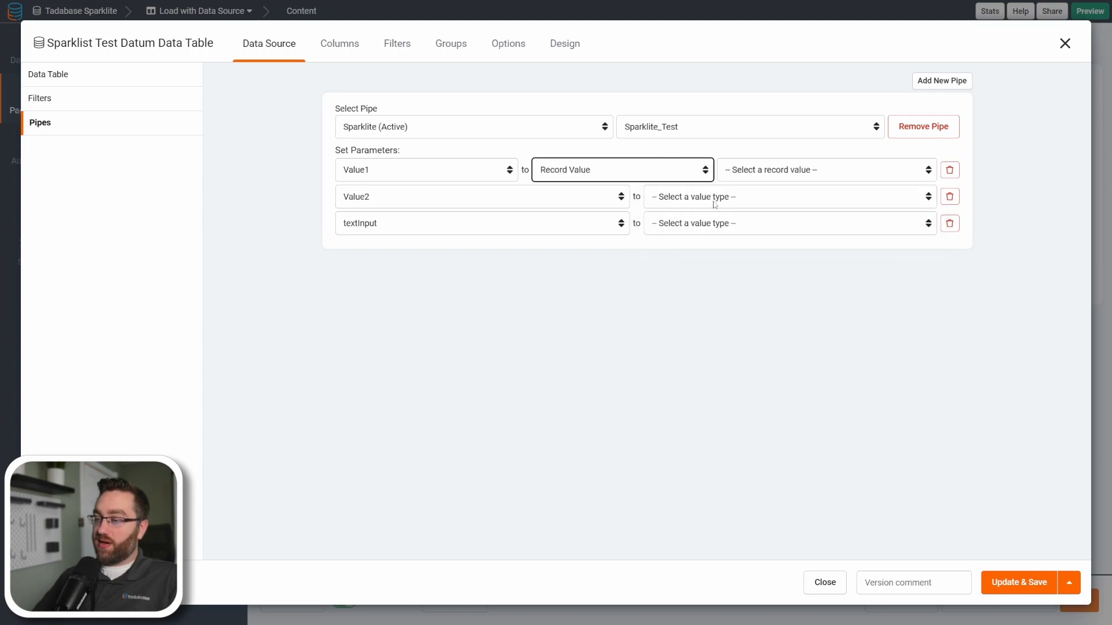
left_click(750, 178)
left_click(752, 221)
left_click(694, 198)
left_click(692, 237)
left_click(770, 197)
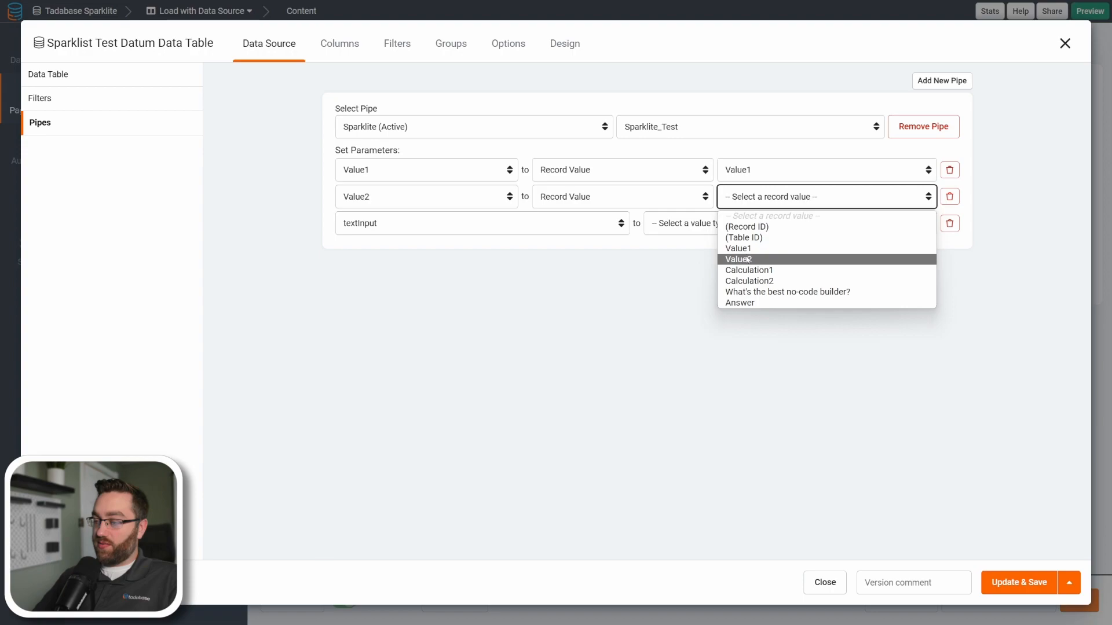
left_click(753, 258)
left_click(683, 226)
left_click(723, 260)
left_click(759, 229)
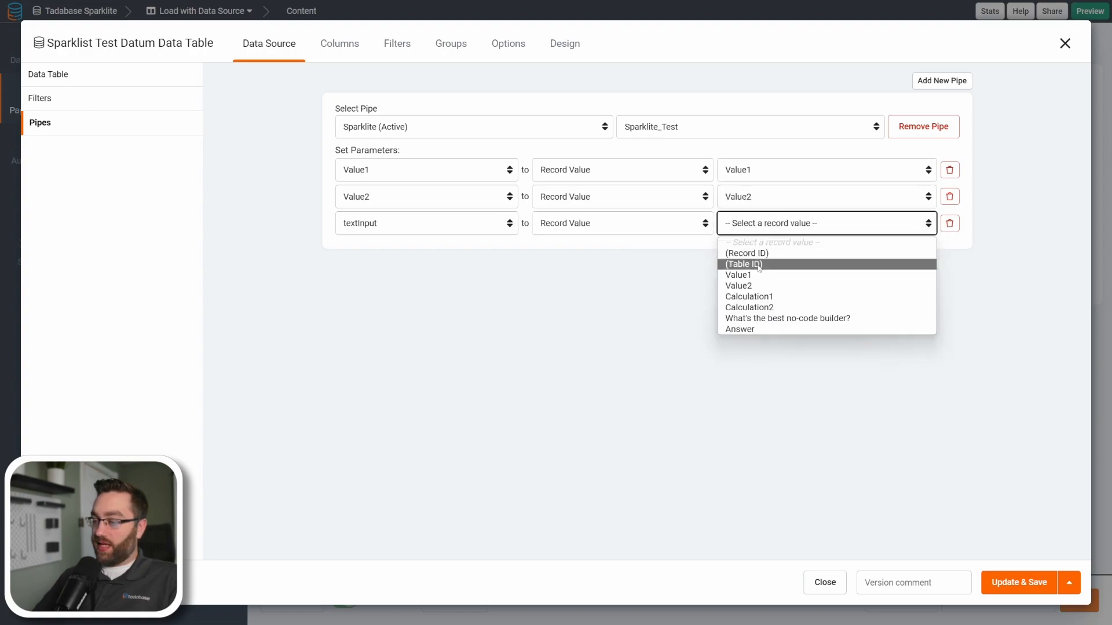
left_click(762, 319)
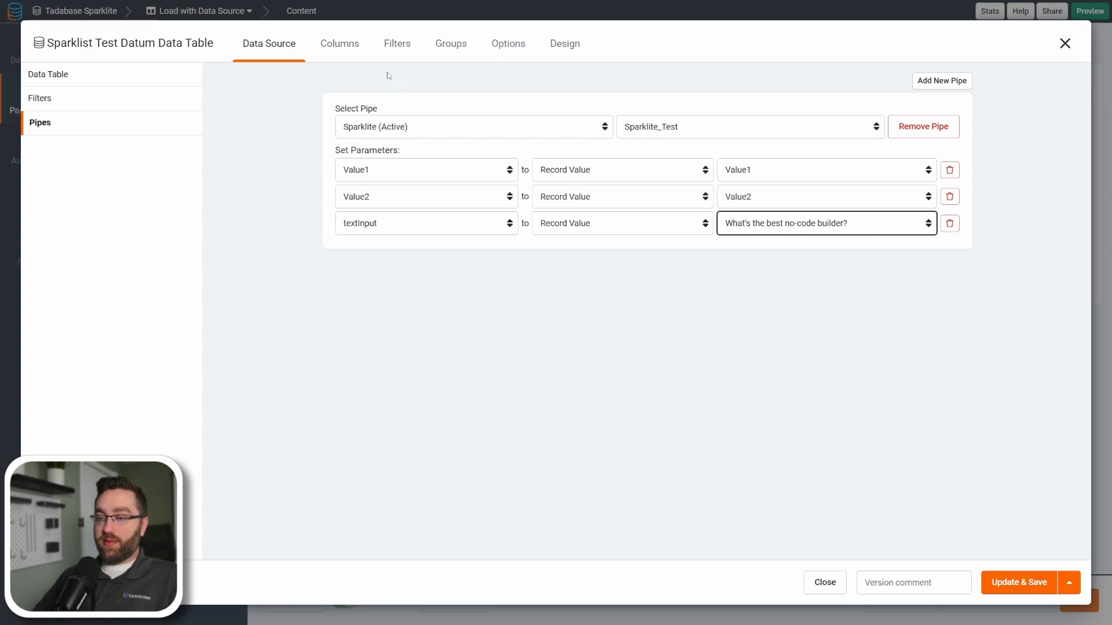
Add the pipe's Calc1, Calc2 and Text Result outputs and the What's the best no-code builder? field as table columns, and save the component.
left_click(339, 44)
left_click(51, 256)
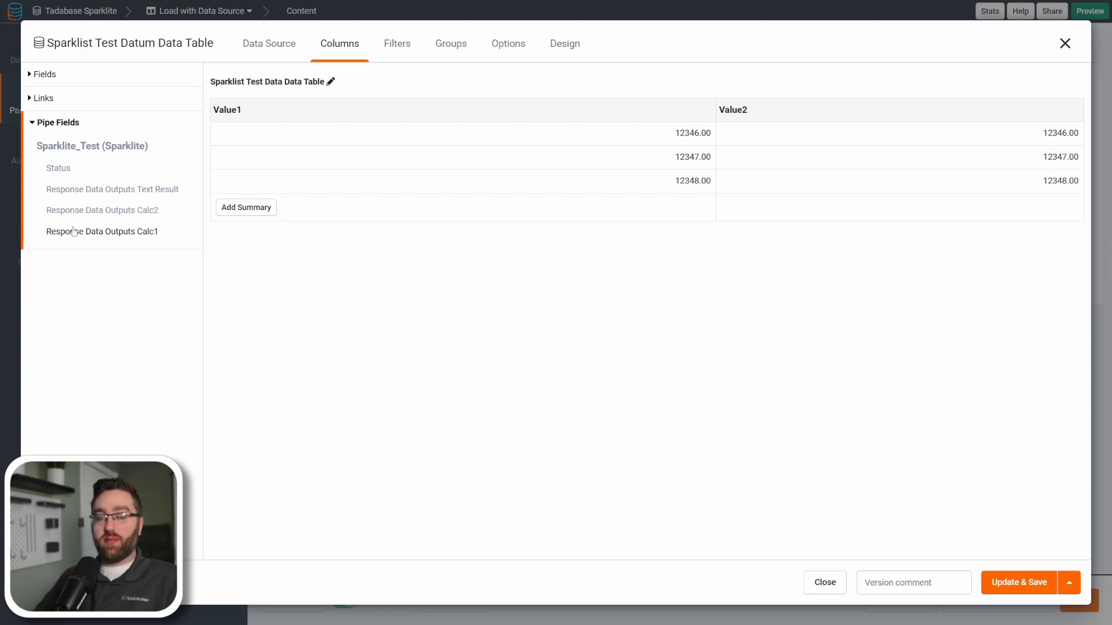
left_click(111, 232)
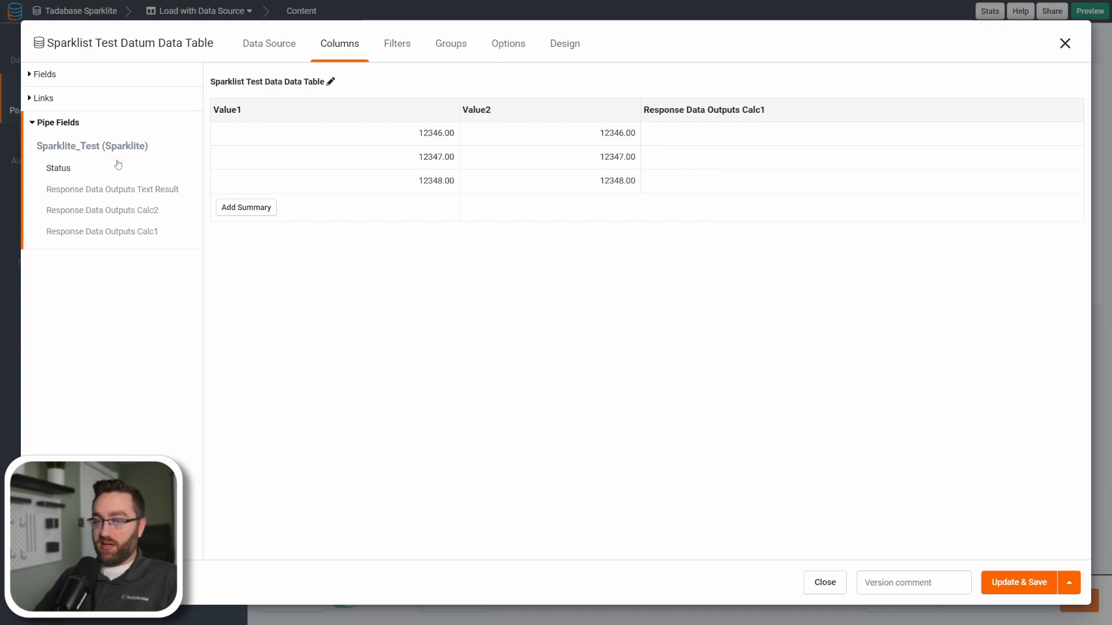
left_click(121, 211)
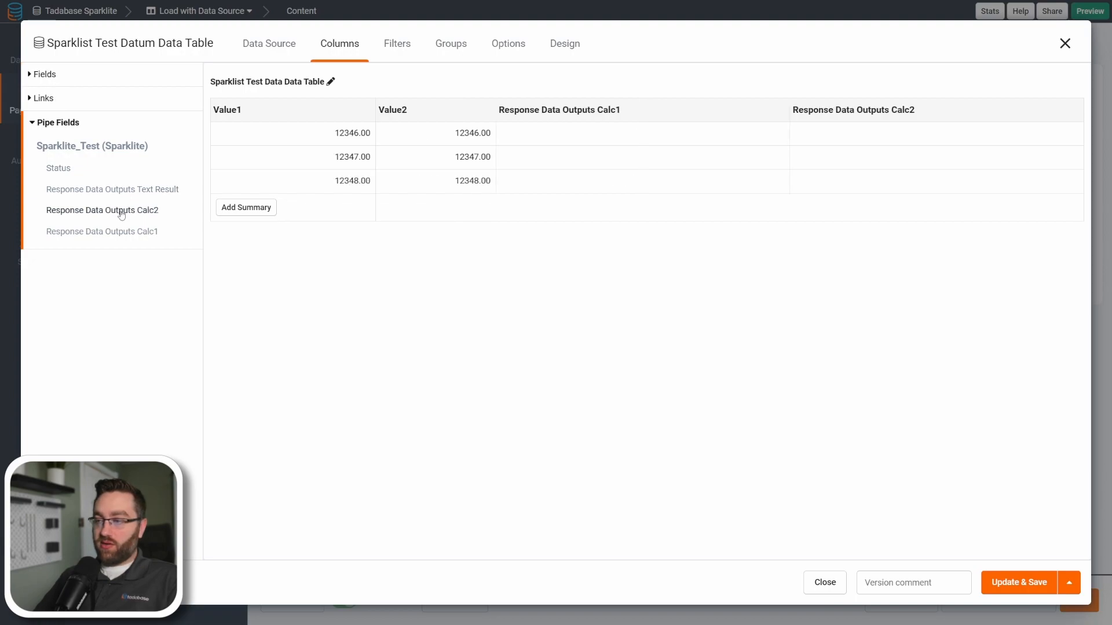
left_click(56, 75)
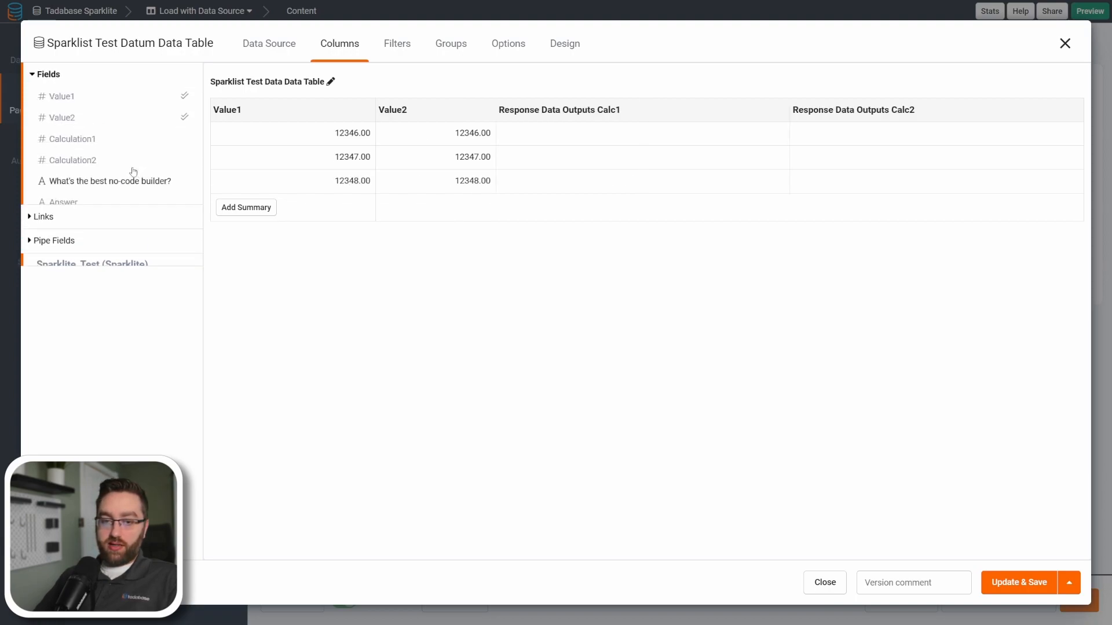
left_click(87, 182)
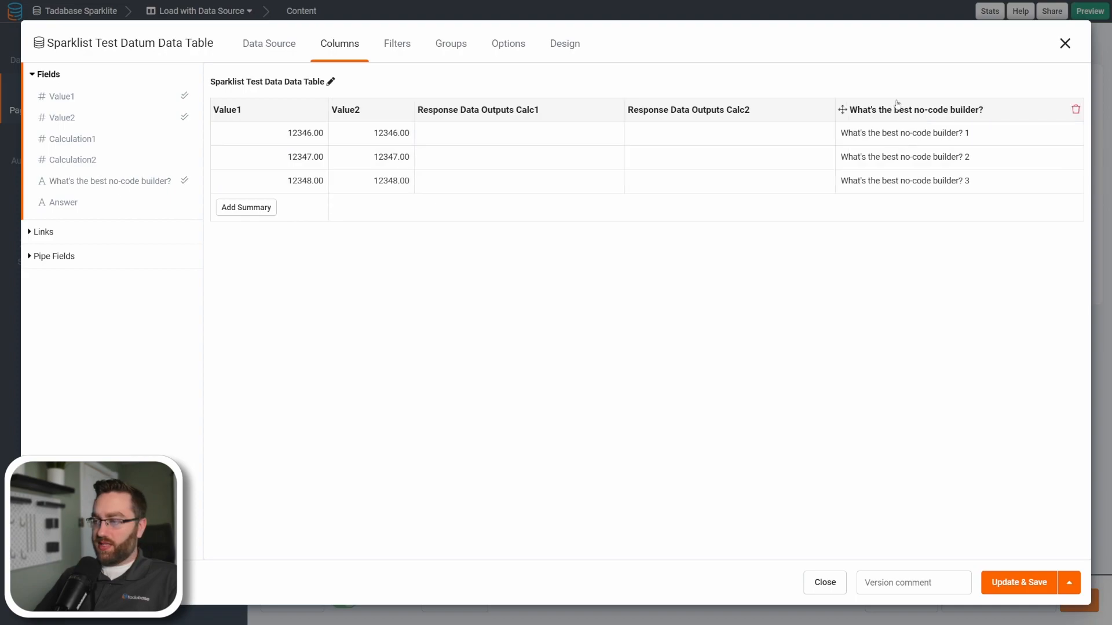
left_click(53, 256)
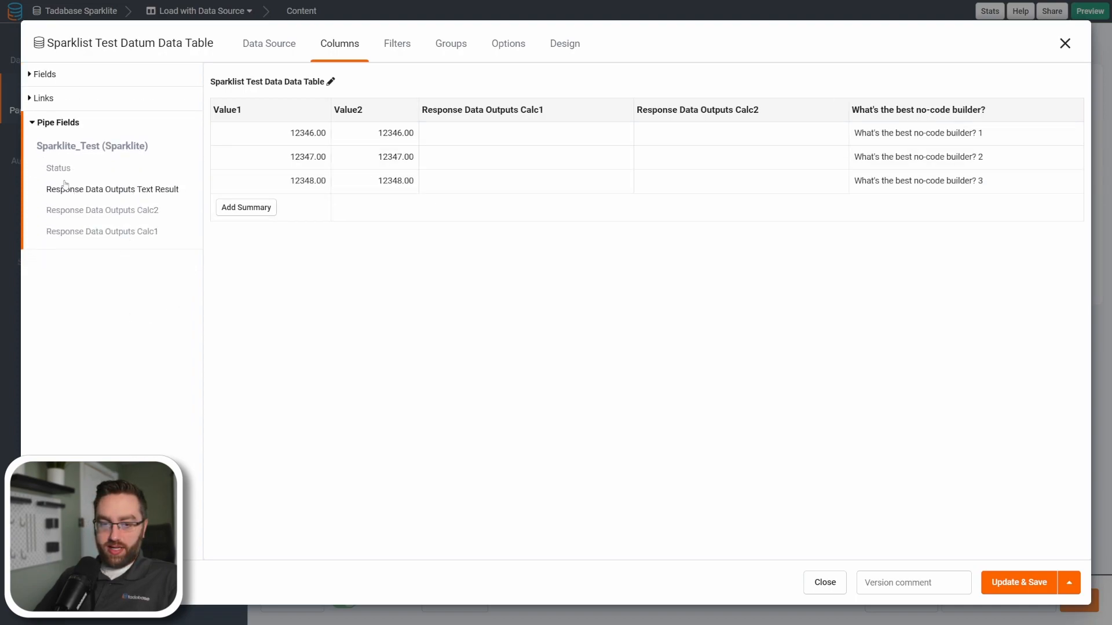
left_click(111, 190)
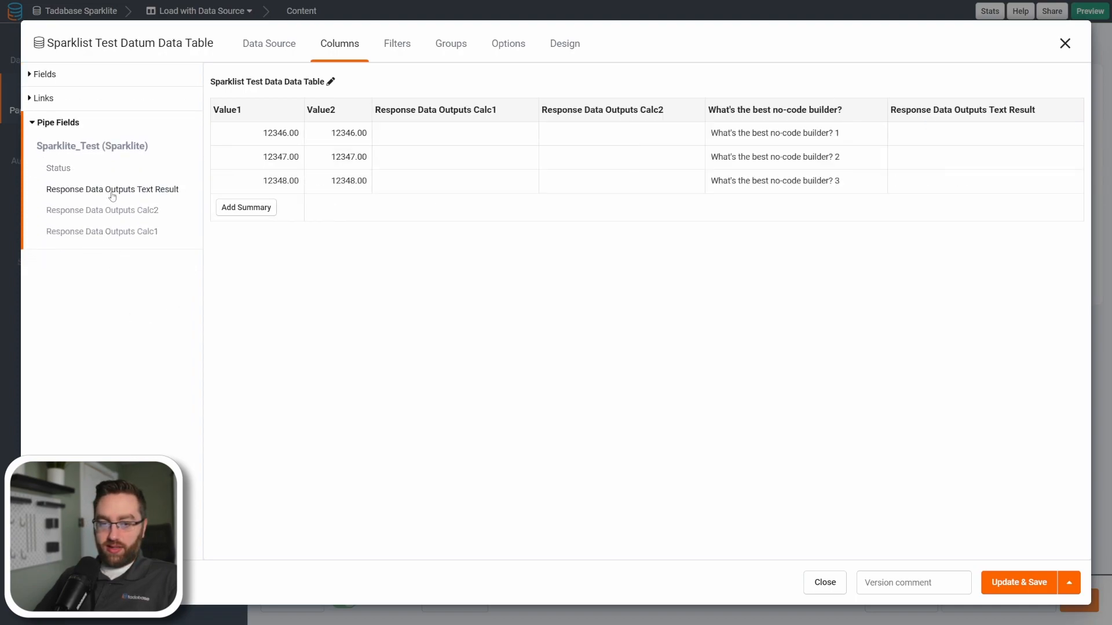
left_click(1003, 587)
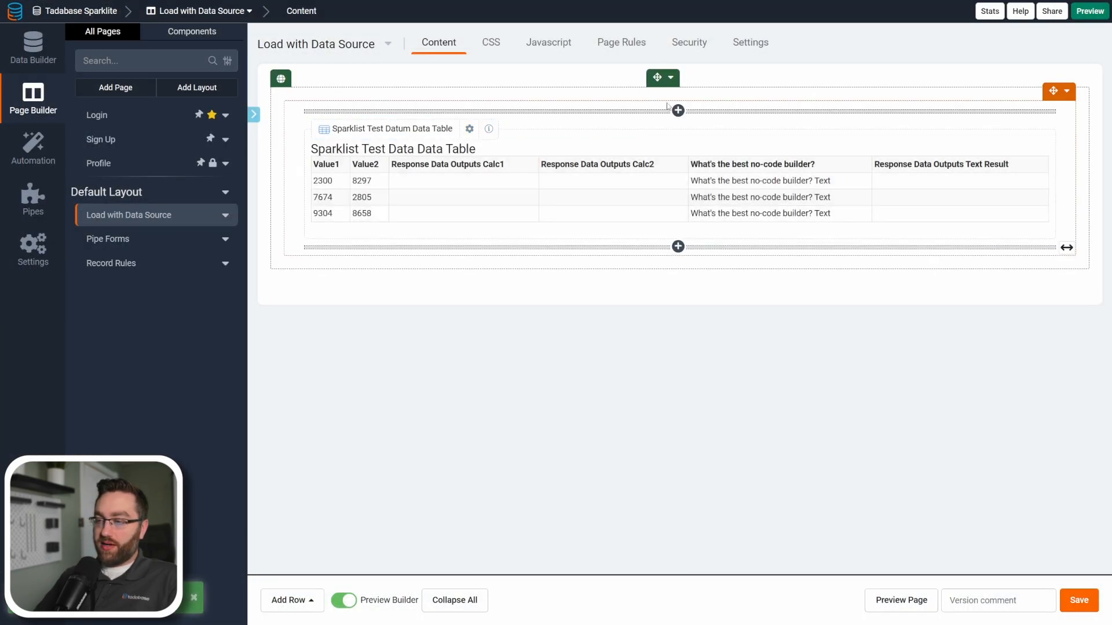
Add a row above the data table and place in it a form for adding Sparklist Test Data records.
left_click(670, 78)
left_click(672, 116)
left_click(643, 123)
left_click(106, 138)
left_click(433, 154)
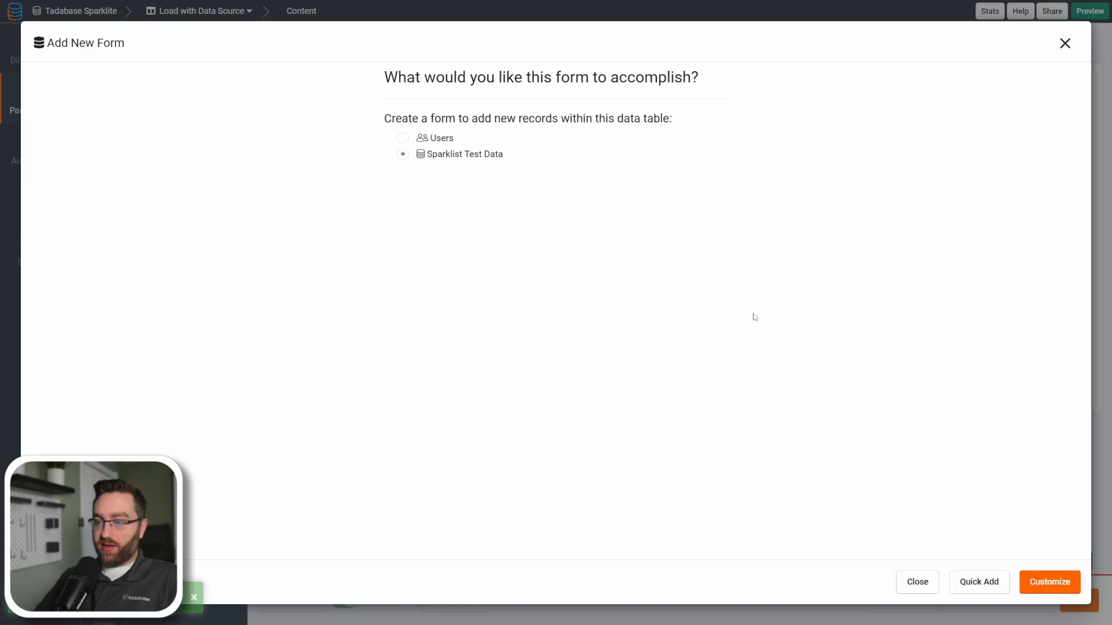
Customize the form with the Value1, Value2 and What's the best no-code builder? fields, save it and preview the page.
left_click(1037, 582)
left_click(58, 96)
left_click(104, 139)
left_click(996, 582)
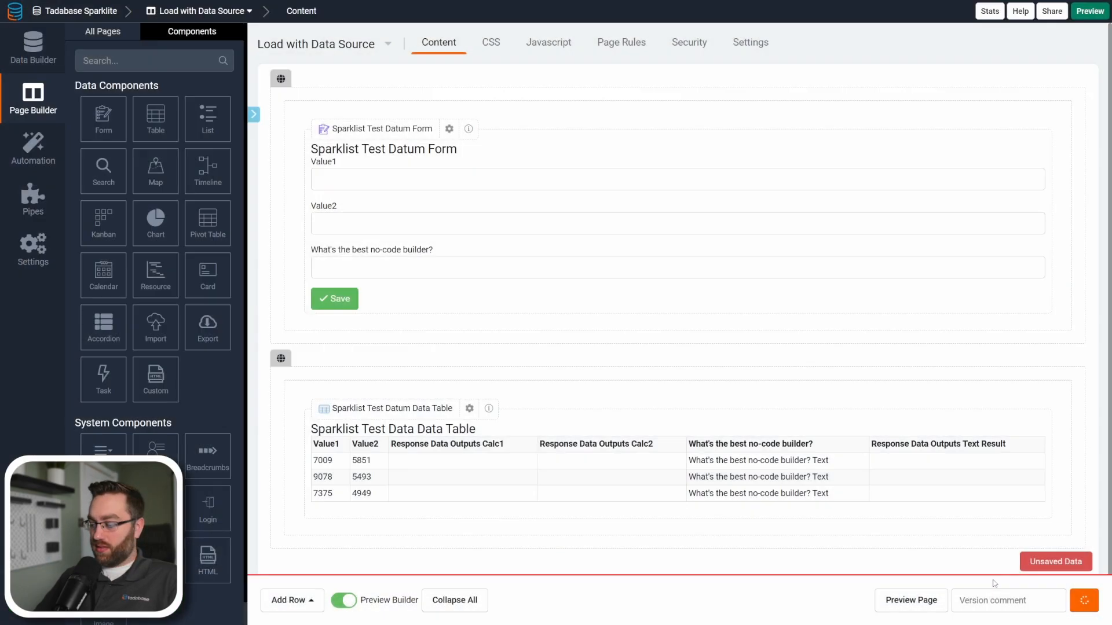
left_click(911, 601)
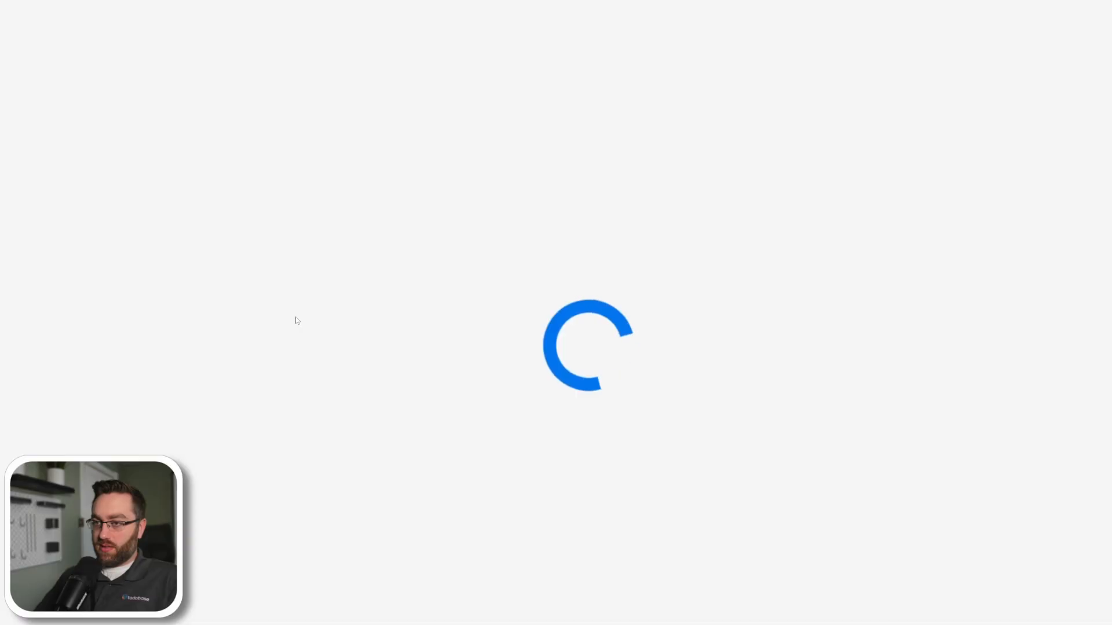
Fill in the form with Value1 7, Value2 10 and Tadabase as the best no-code builder, and save the record.
left_click(225, 129)
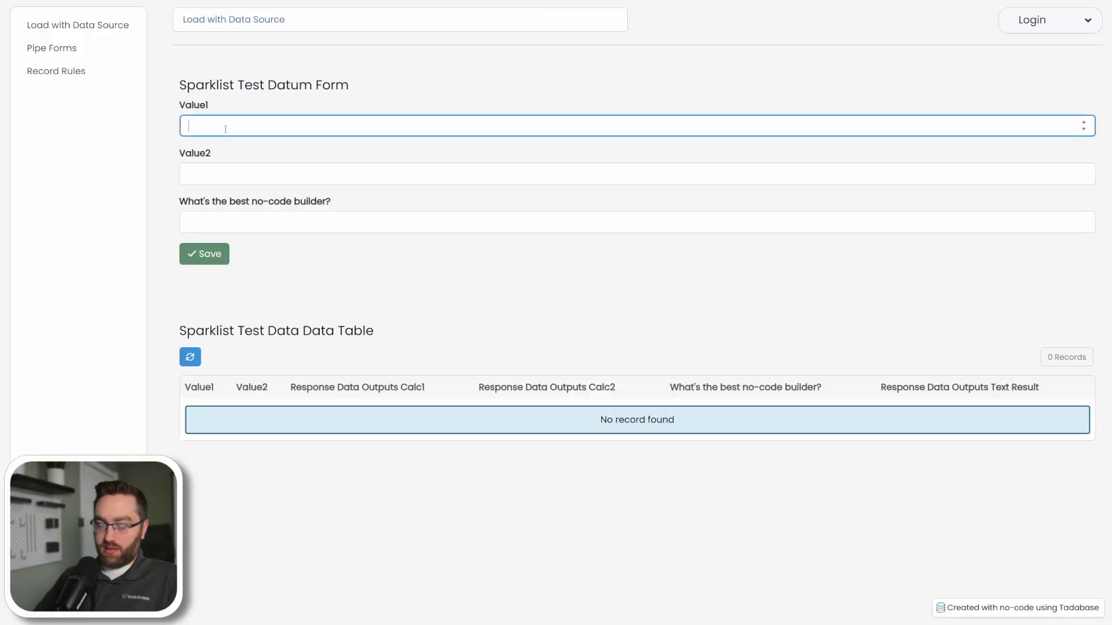
type("7")
key("Tab")
key("Tab")
type("Tadabase")
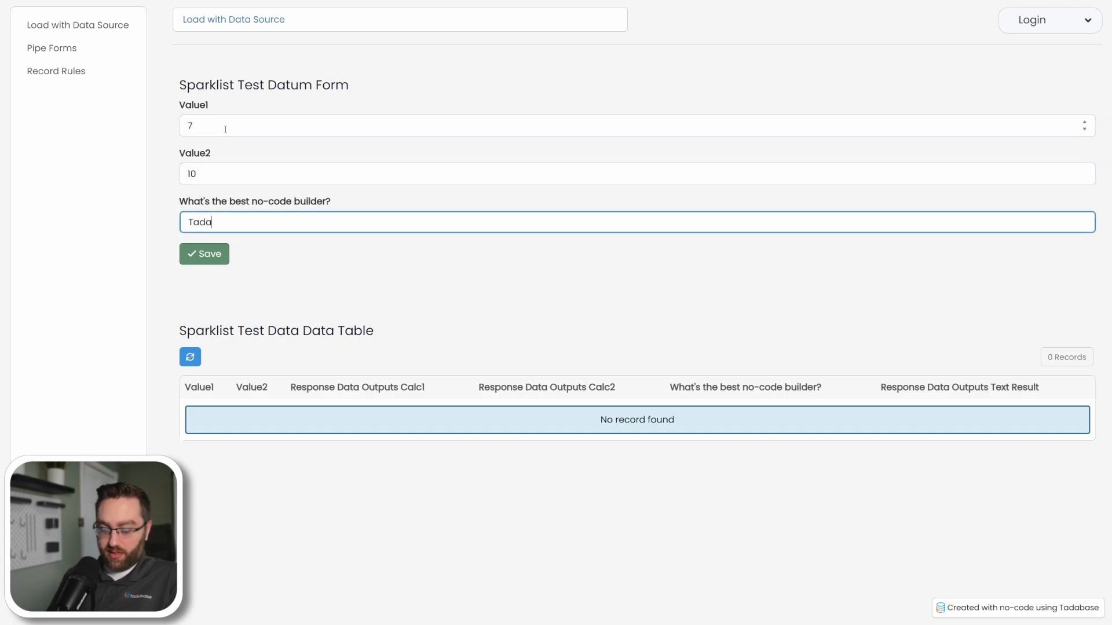
left_click(224, 245)
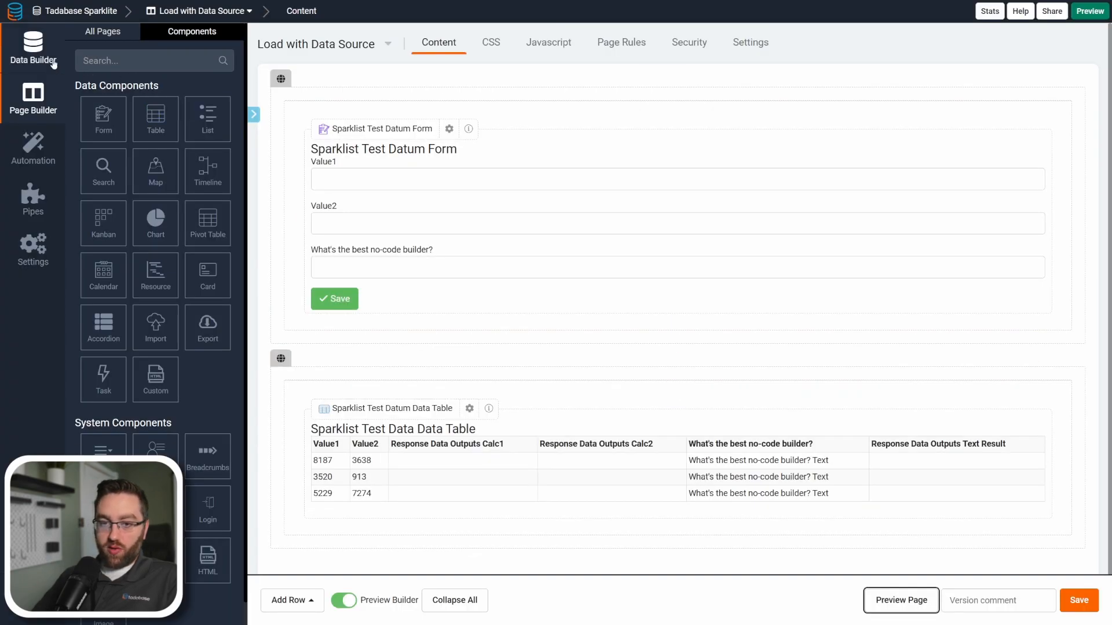
Examine the new Sparklist Test Data record's input, calculation and Answer fields, and compare them with the previewed data table.
left_click(33, 47)
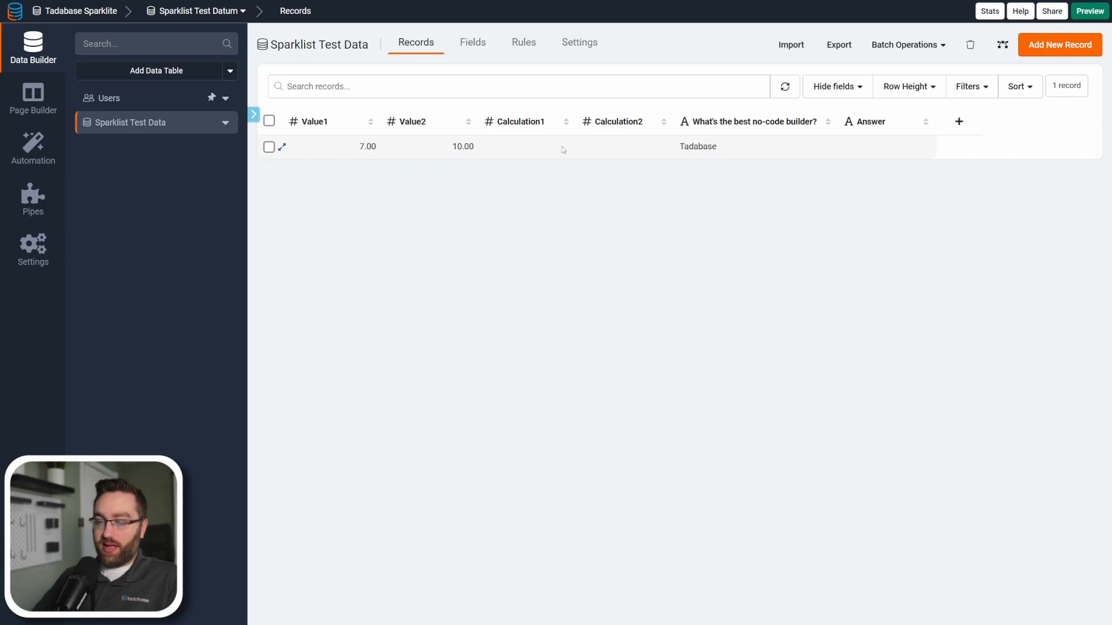
double_click(367, 147)
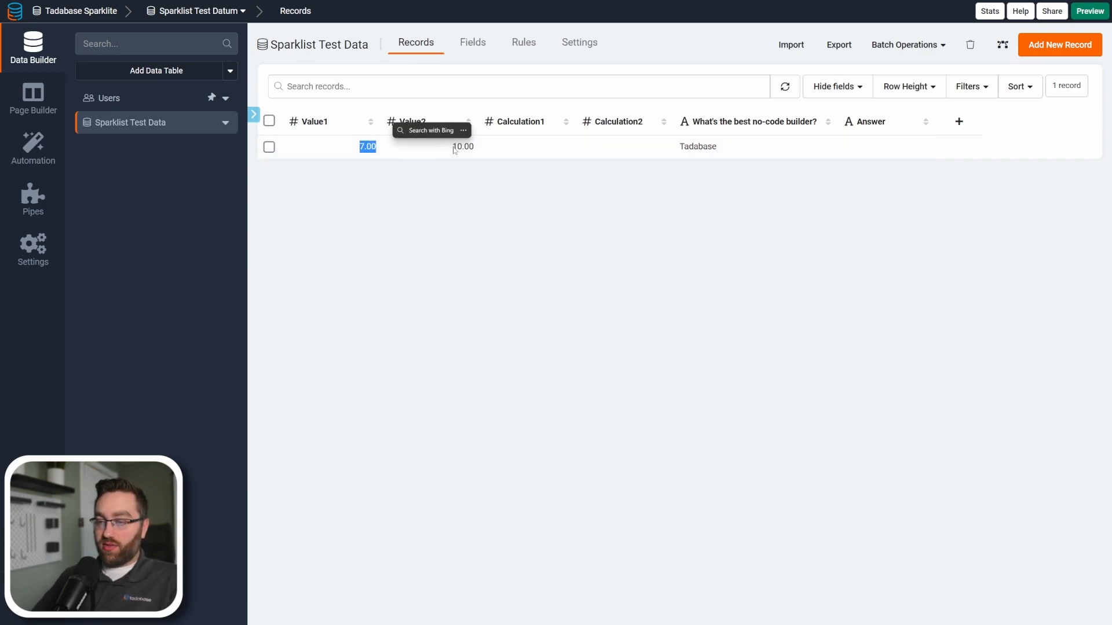
left_click(716, 149)
left_click(536, 147)
left_click(622, 147)
left_click(883, 147)
left_click(627, 155)
left_click(525, 154)
left_click(591, 152)
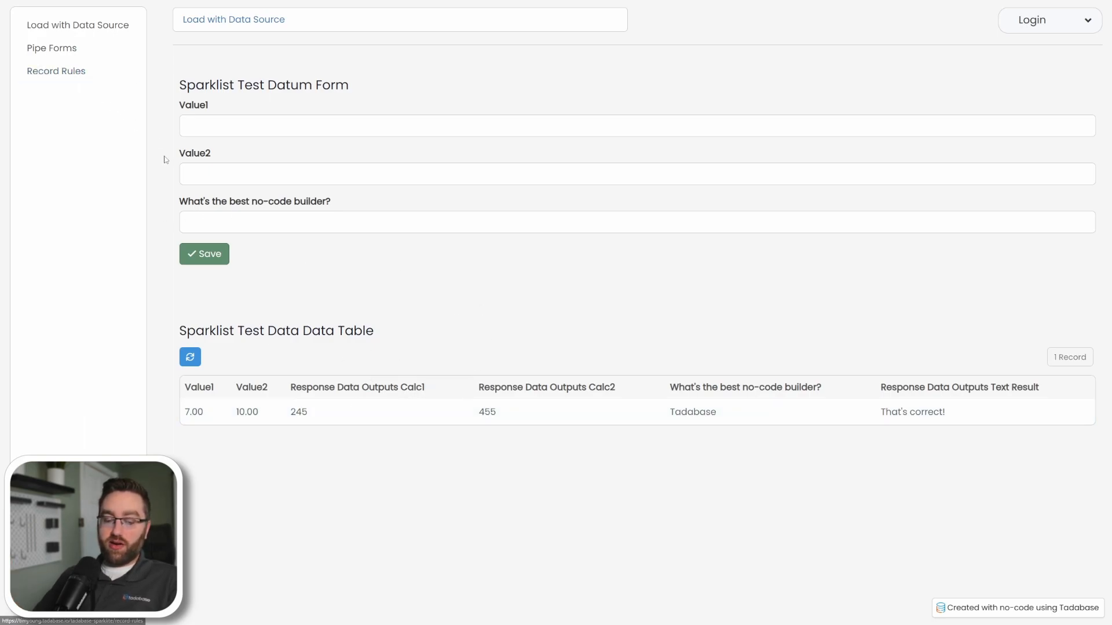
key("ctrl+Tab")
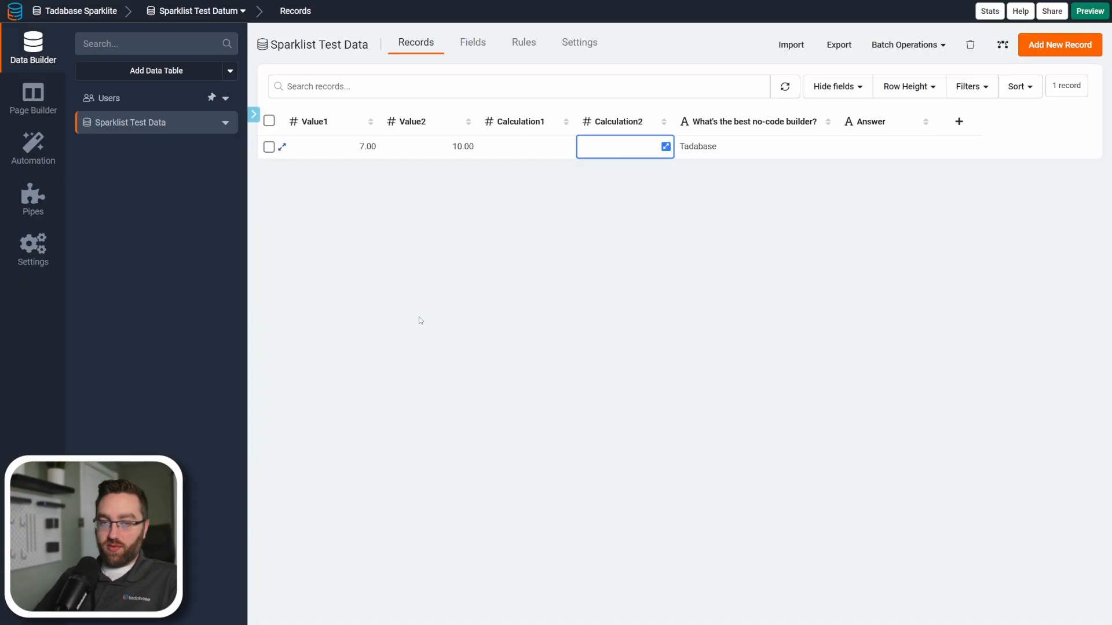
Edit the form on the Pipe Forms page and insert a Trigger Pipe element between the no-code builder question and Answer.
left_click(49, 108)
left_click(102, 32)
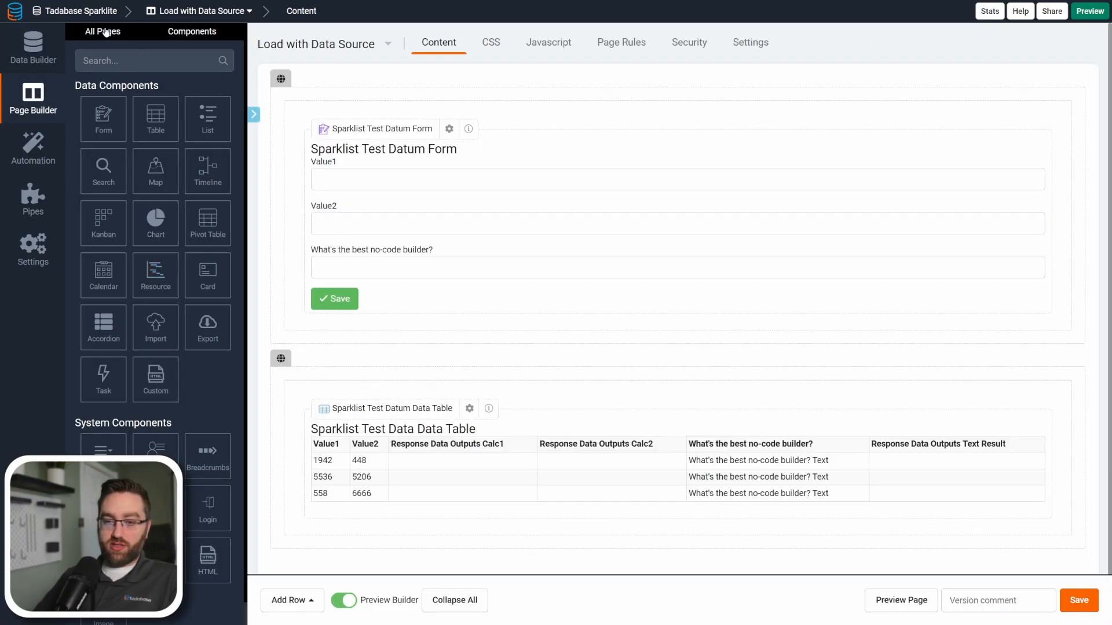
left_click(127, 240)
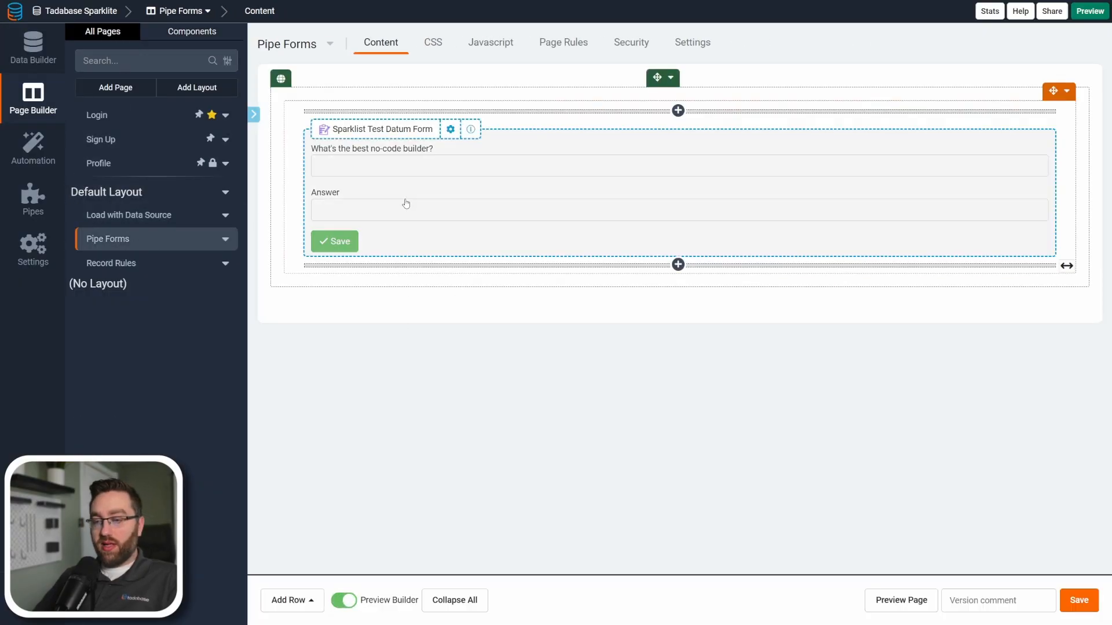
left_click(404, 204)
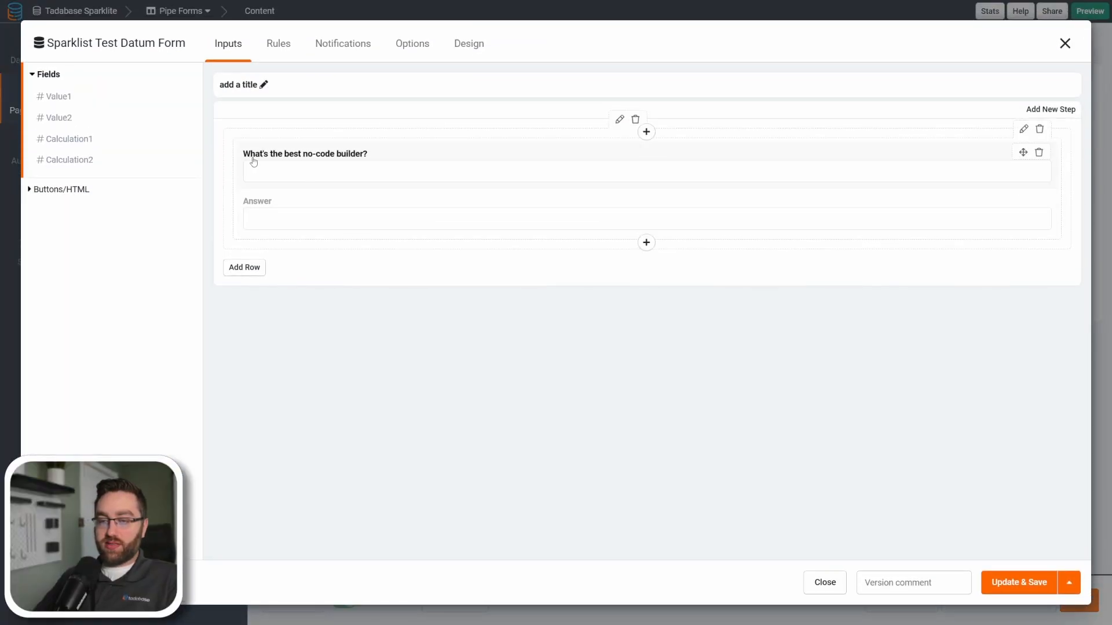
left_click(74, 190)
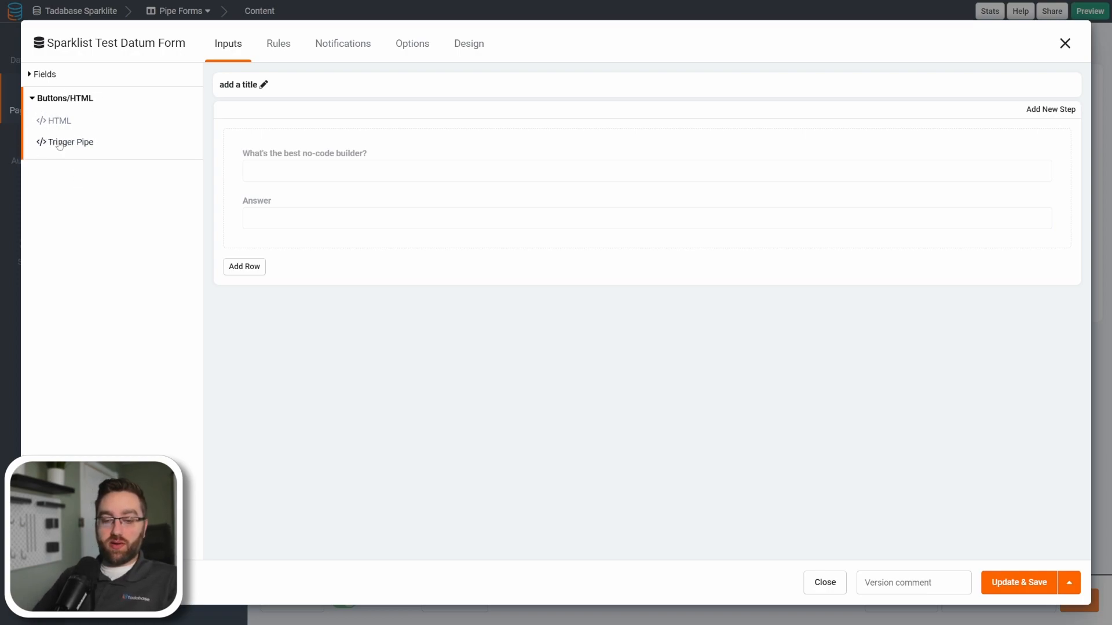
left_click_drag(66, 150, 276, 205)
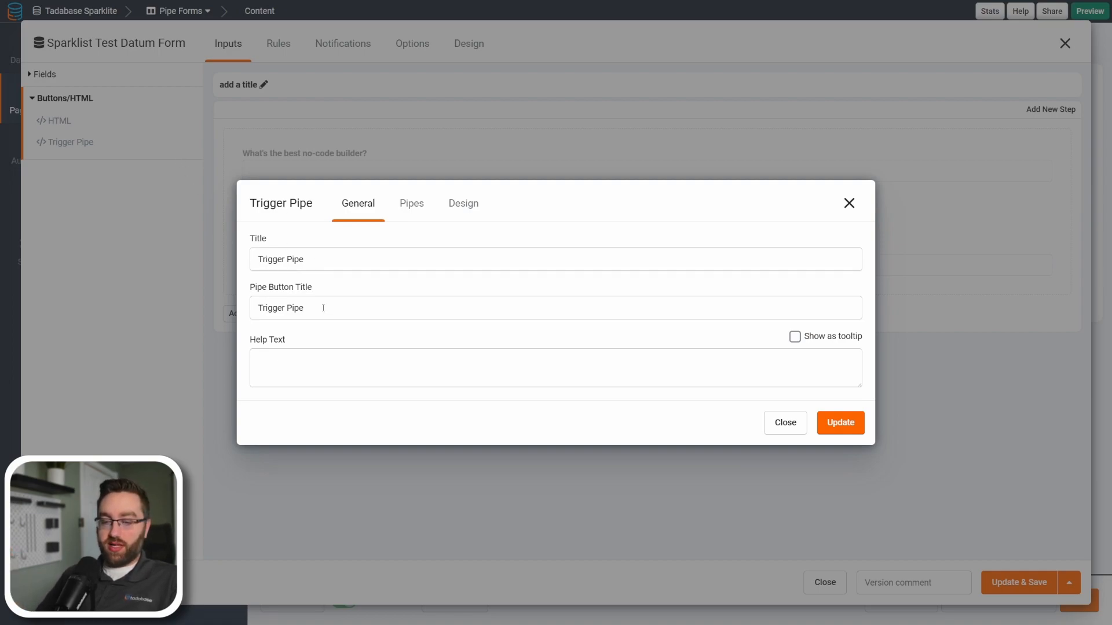
Title the Trigger Pipe element Check your answer and set its button title to Go!
left_click_drag(308, 260, 242, 262)
type("Check your answer")
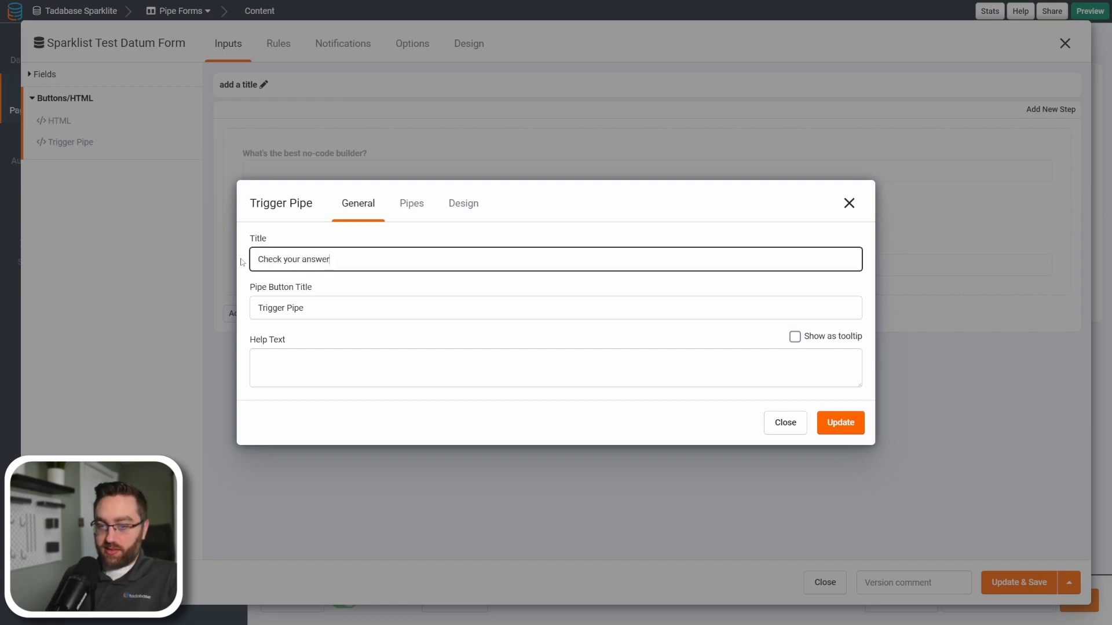
left_click_drag(303, 308, 242, 301)
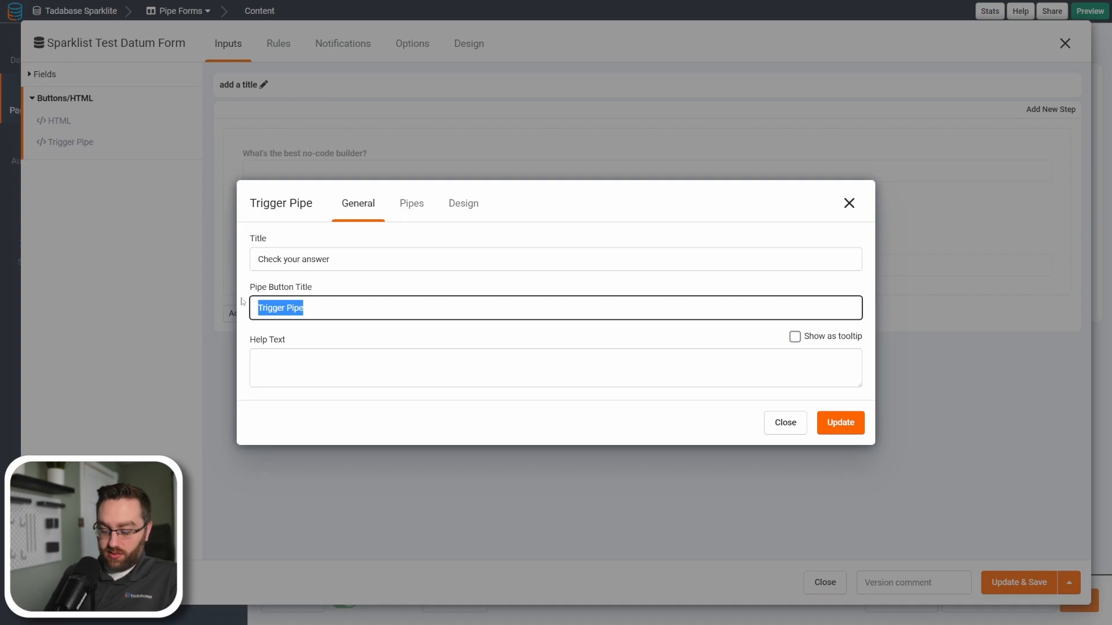
type("Go")
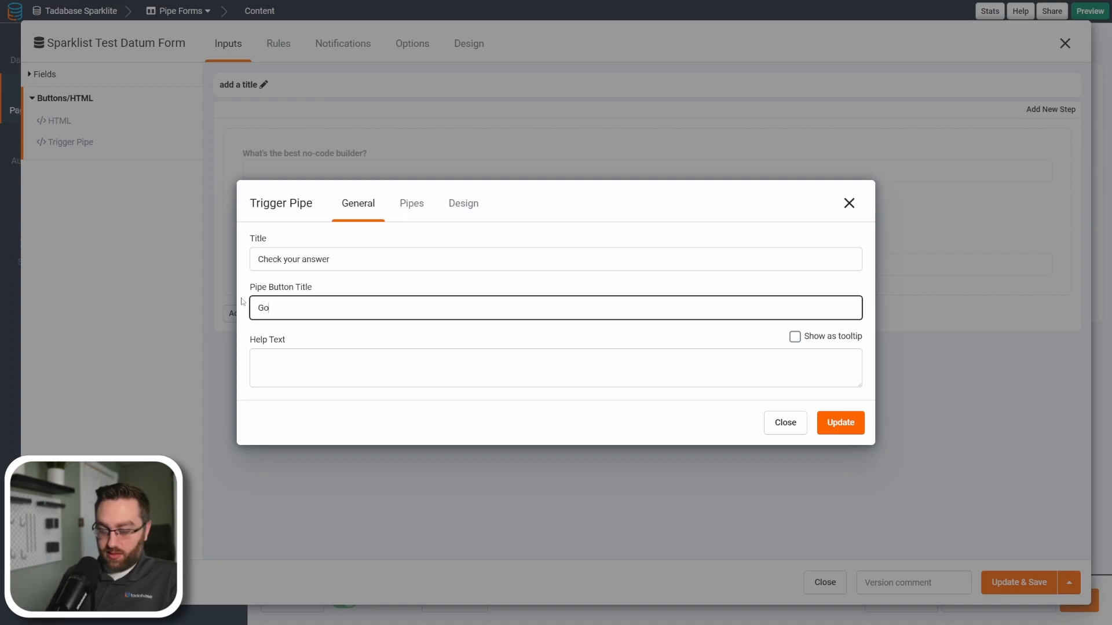
Connect the Trigger Pipe element to the Sparklite pipe with the Sparklite_Test method.
left_click(412, 203)
left_click(344, 289)
left_click(312, 311)
left_click(697, 285)
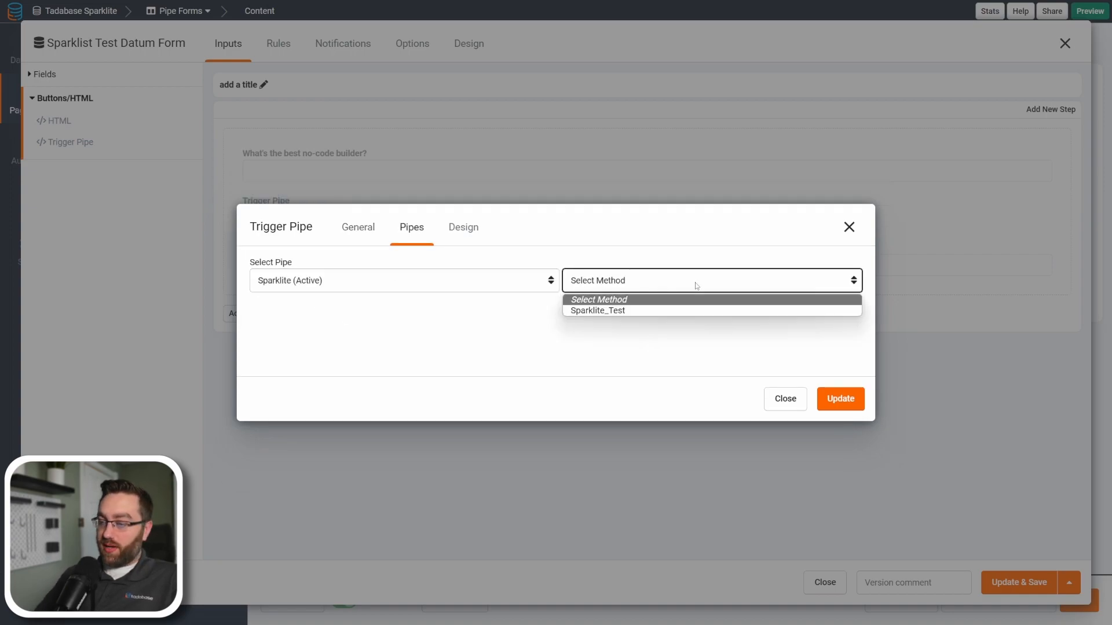
left_click(606, 311)
Map the textInput parameter to the record value What's the best no-code builder?
left_click(272, 314)
left_click(289, 310)
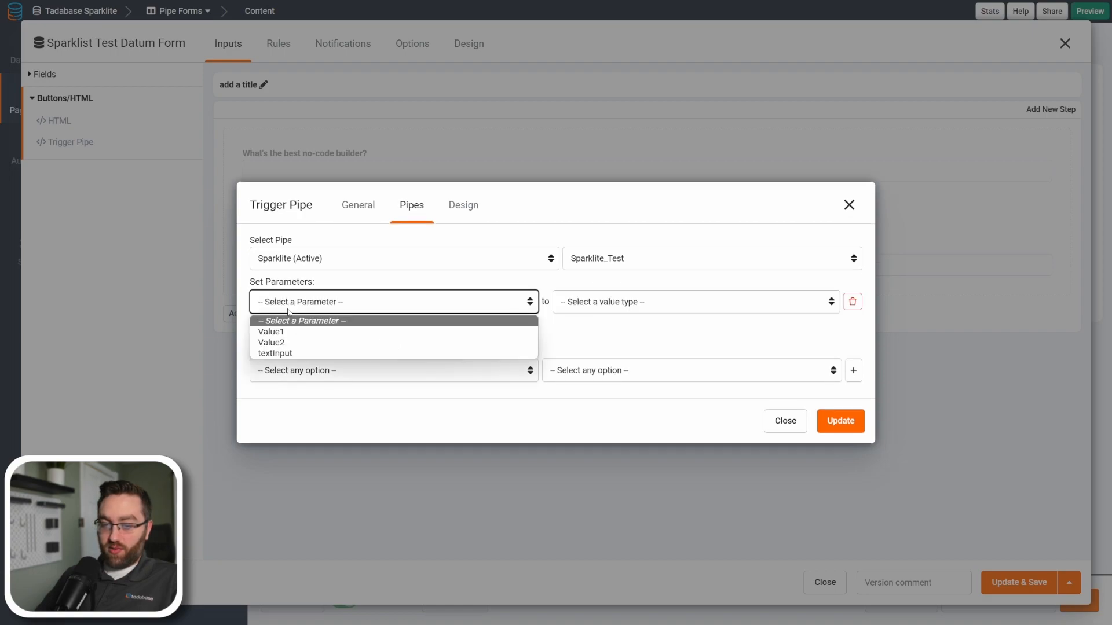
left_click(287, 335)
left_click(289, 306)
left_click(359, 353)
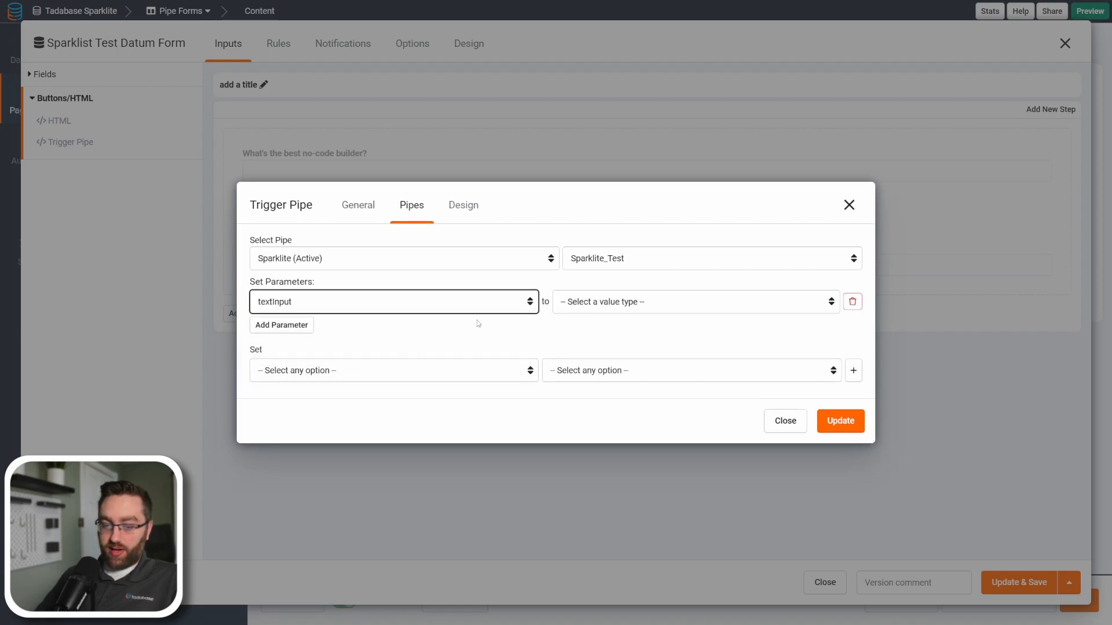
left_click(598, 304)
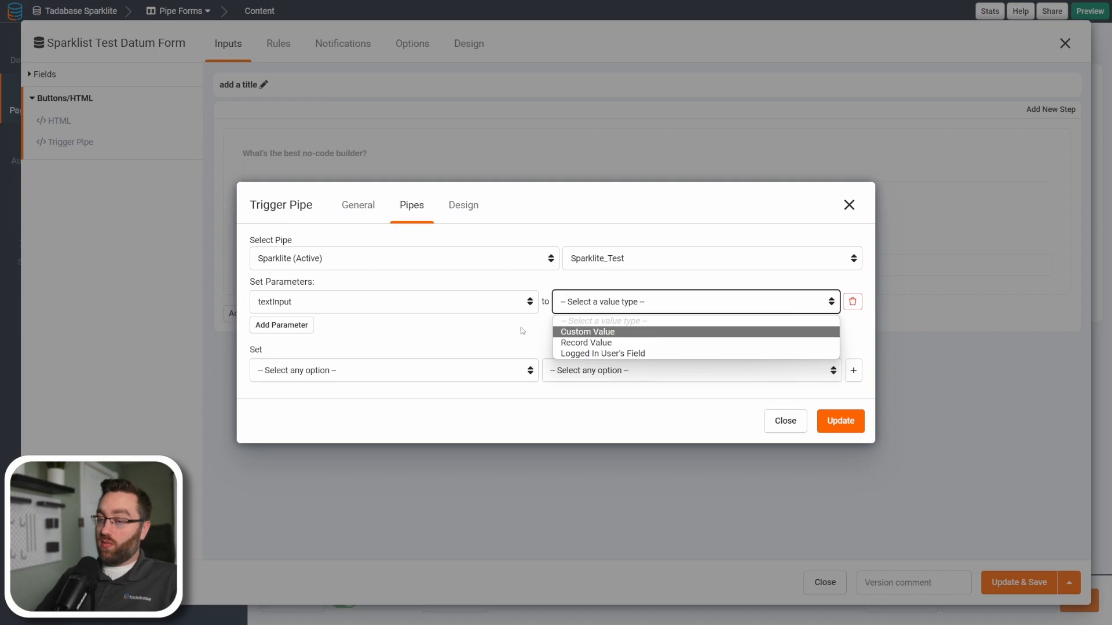
left_click(600, 344)
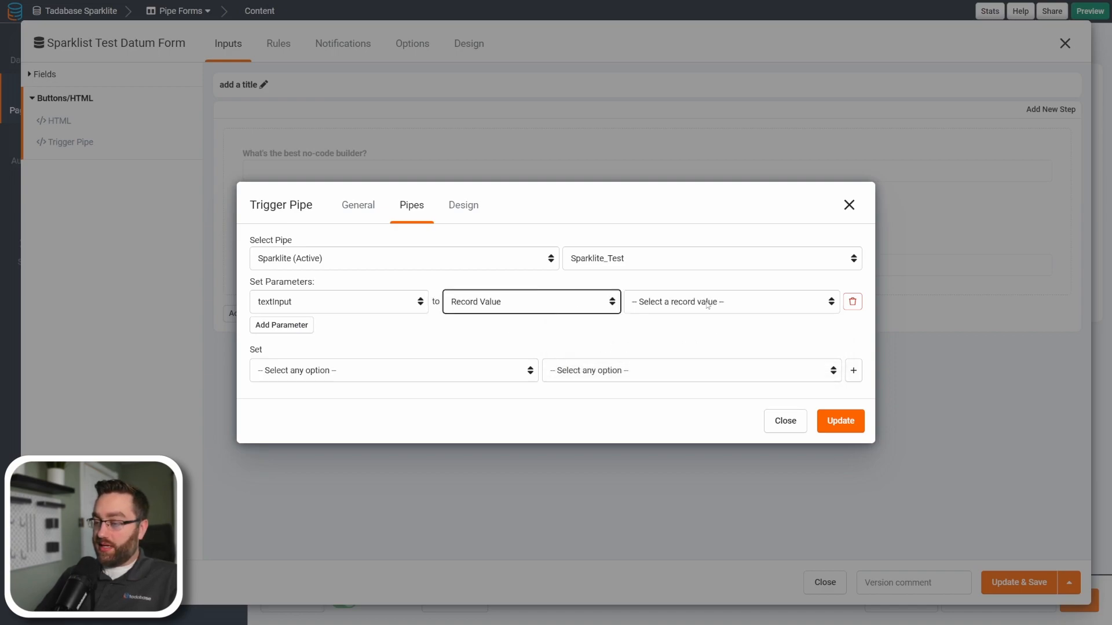
left_click(708, 303)
left_click(672, 398)
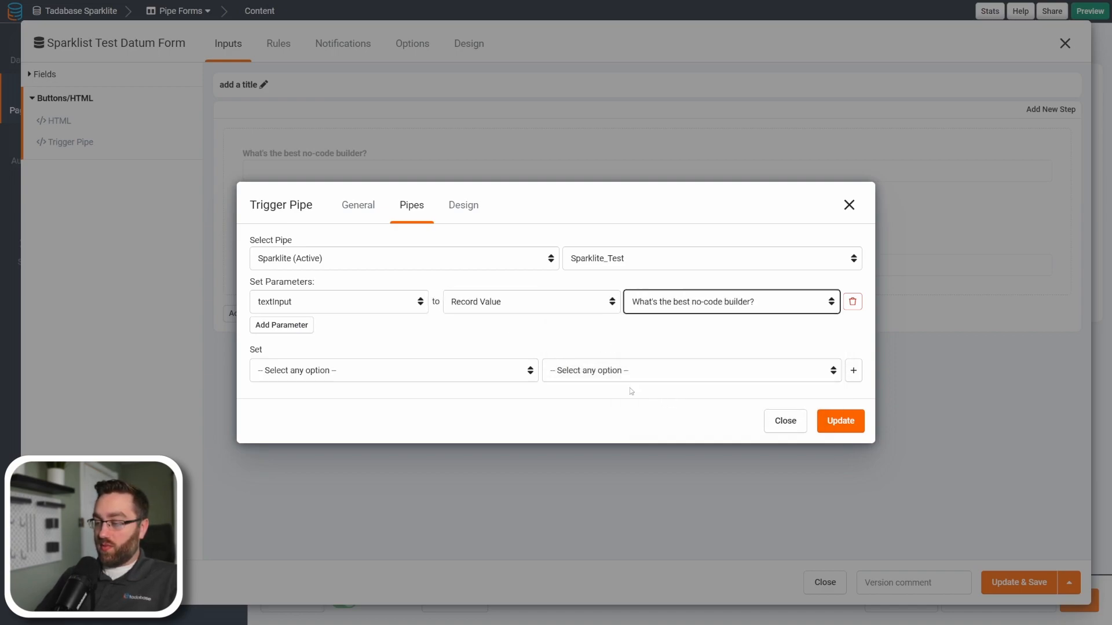
Set the Answer field from Response Data Outputs Text Result, then update the Trigger Pipe element and save the form.
left_click(289, 371)
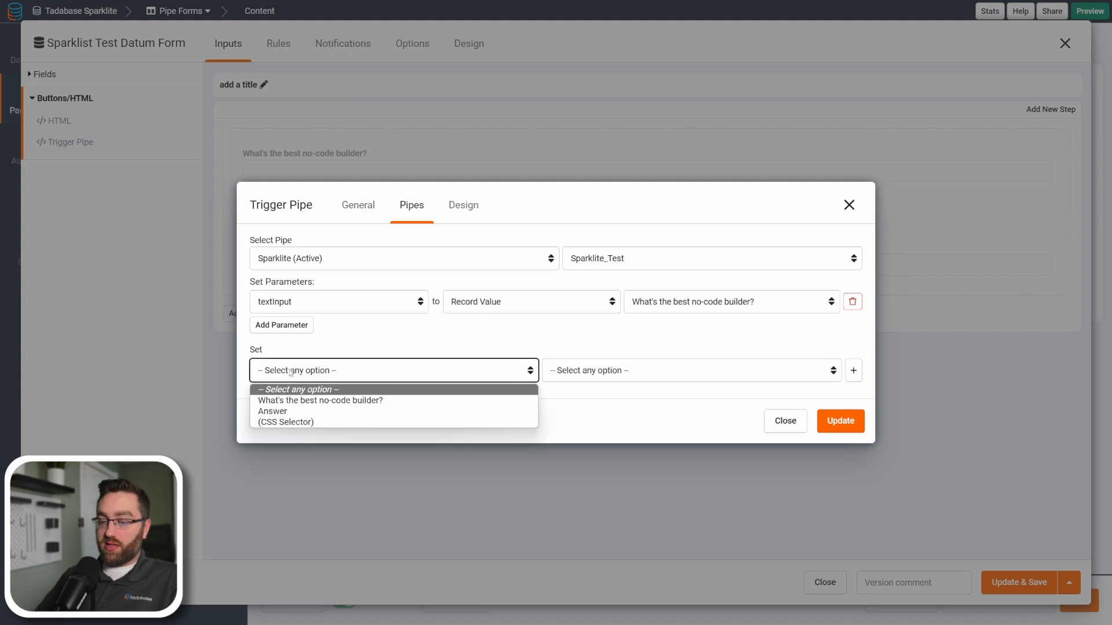
left_click(286, 411)
left_click(618, 371)
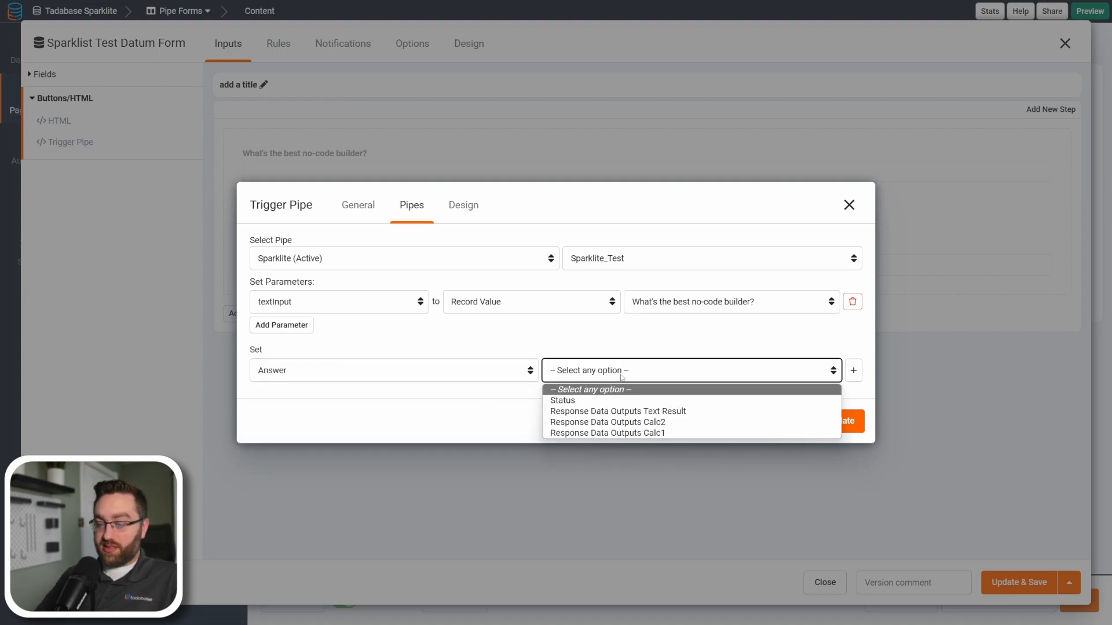
left_click(617, 411)
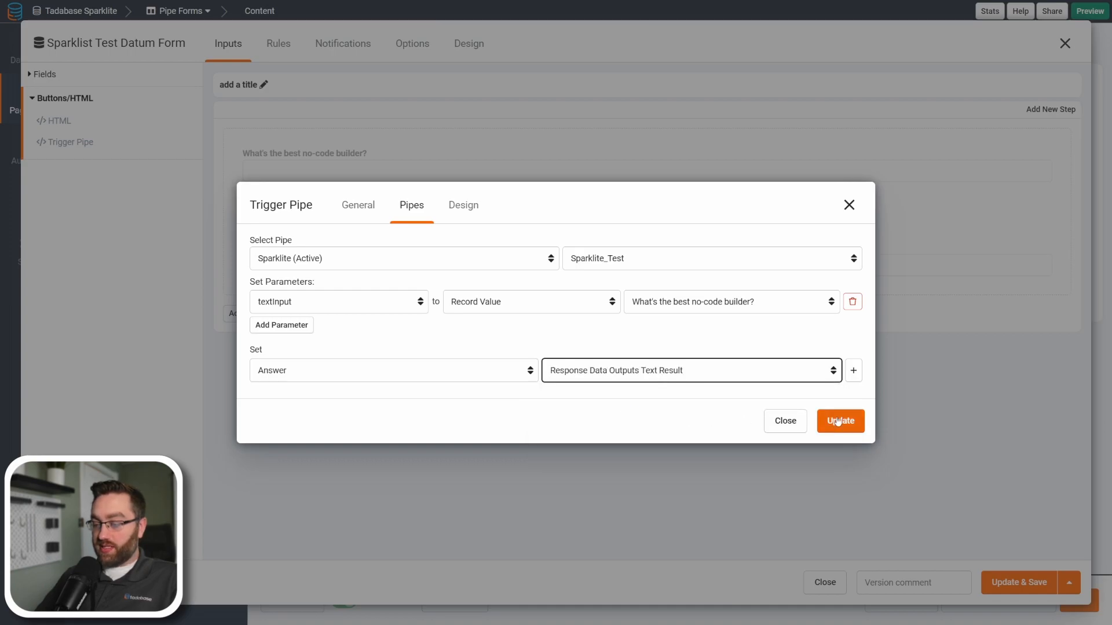
left_click(846, 421)
left_click(1023, 588)
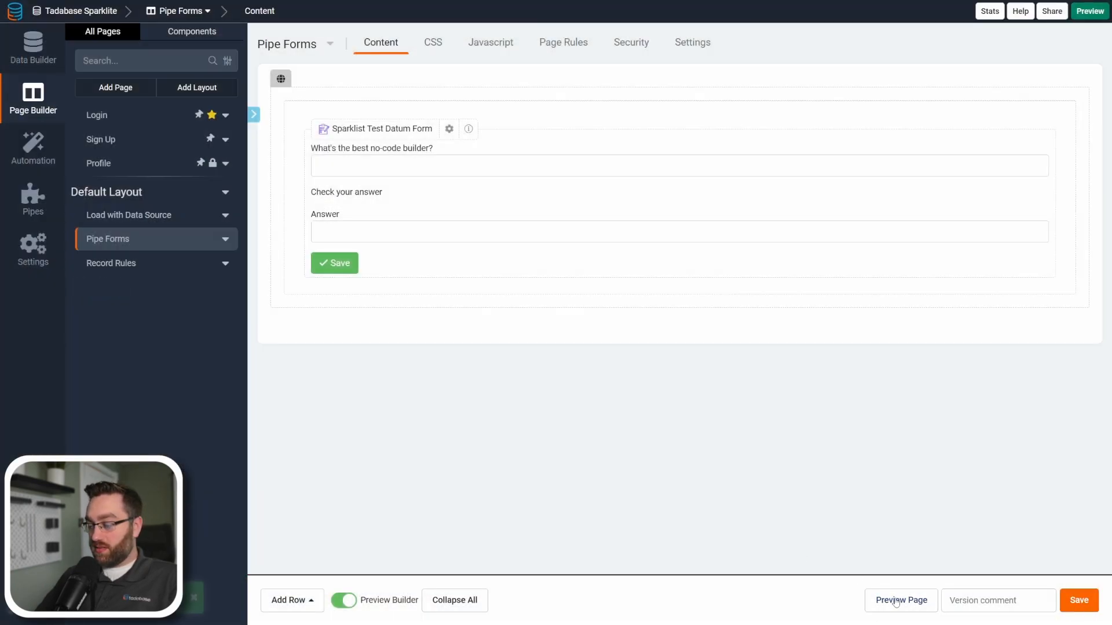
Preview the Pipe Forms page and test the pipe button with Airtable as the answer.
left_click(898, 598)
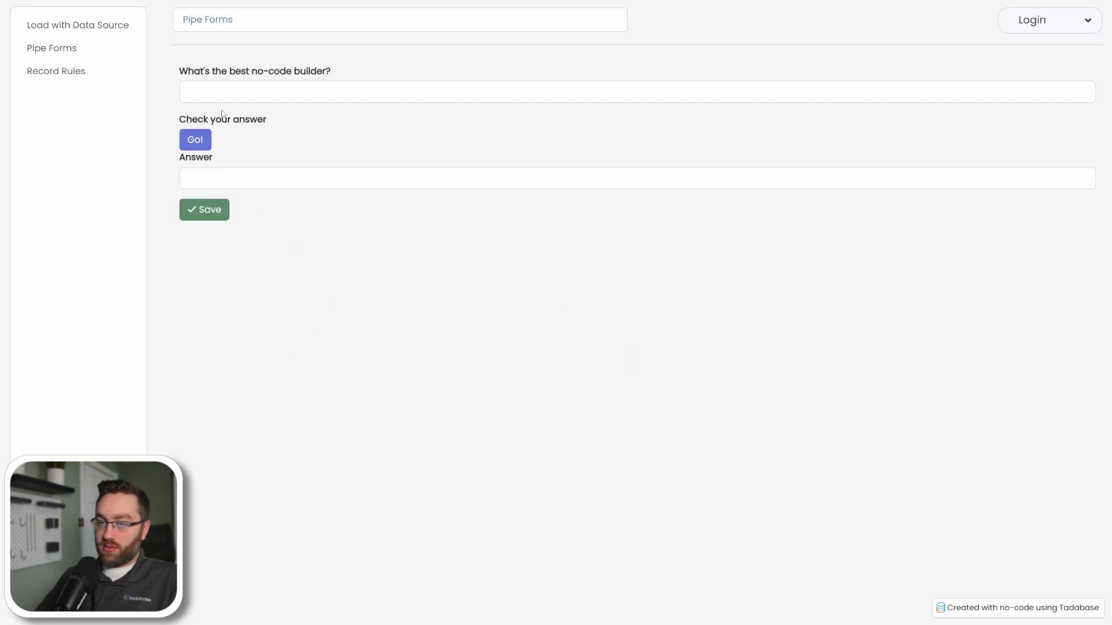
left_click(219, 96)
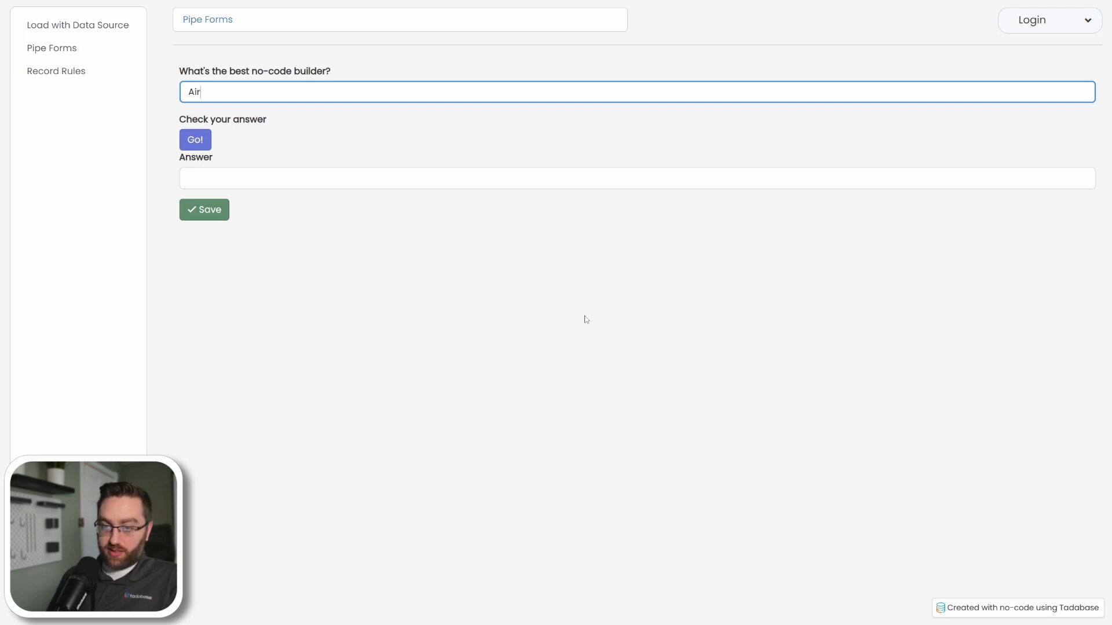
left_click(195, 140)
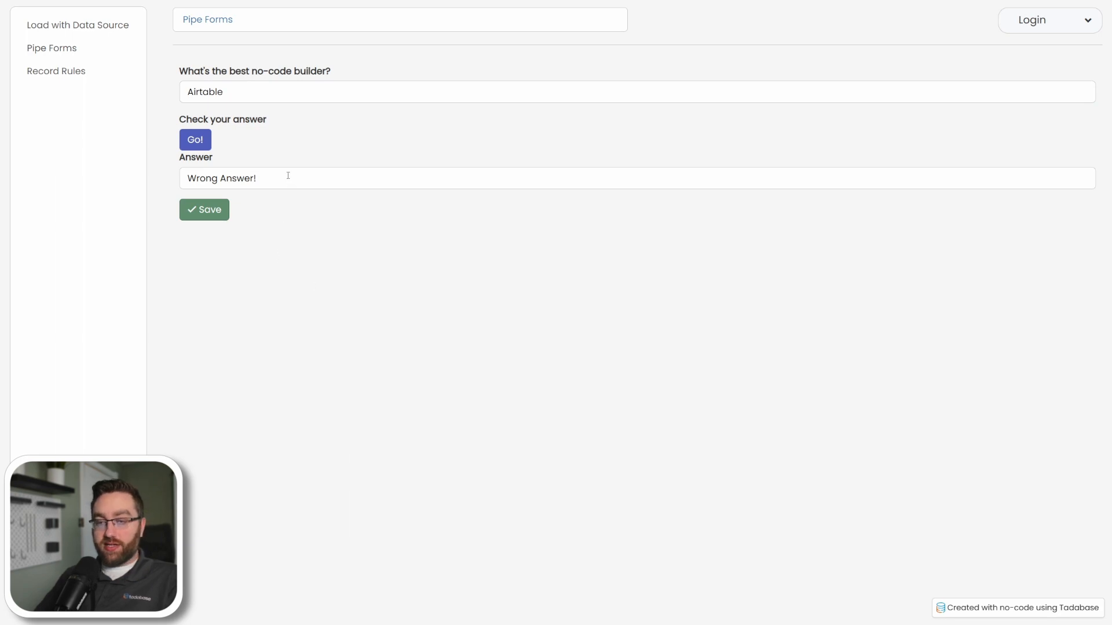
Check Tadabase as the answer with the pipe button, save the form, and view the stored Sparklist Test Data records.
double_click(205, 91)
type("Tadabase")
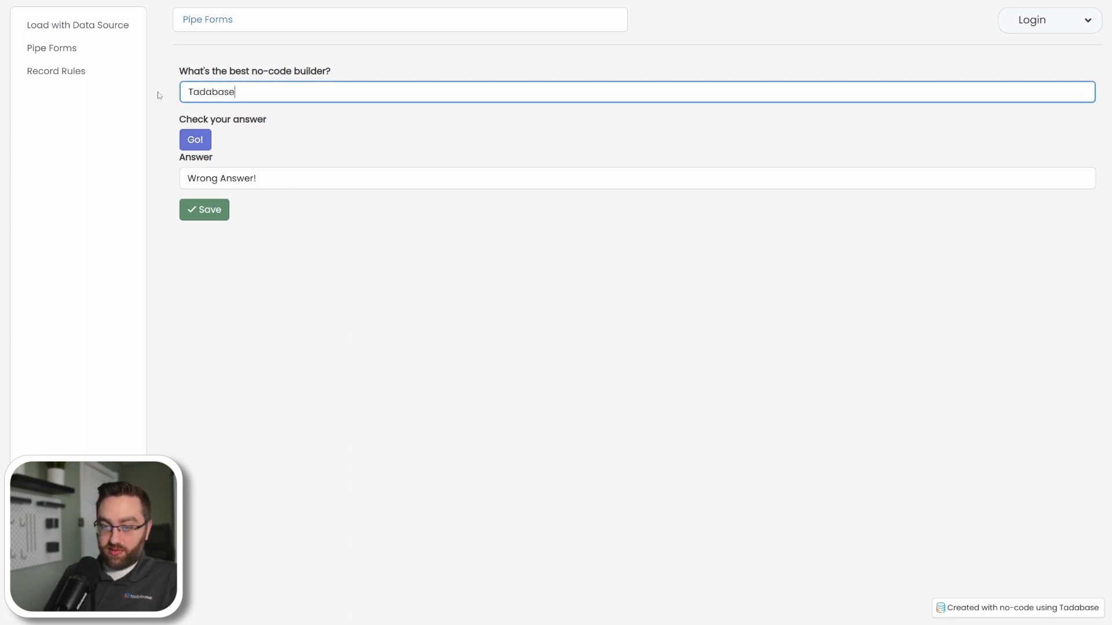
left_click(195, 139)
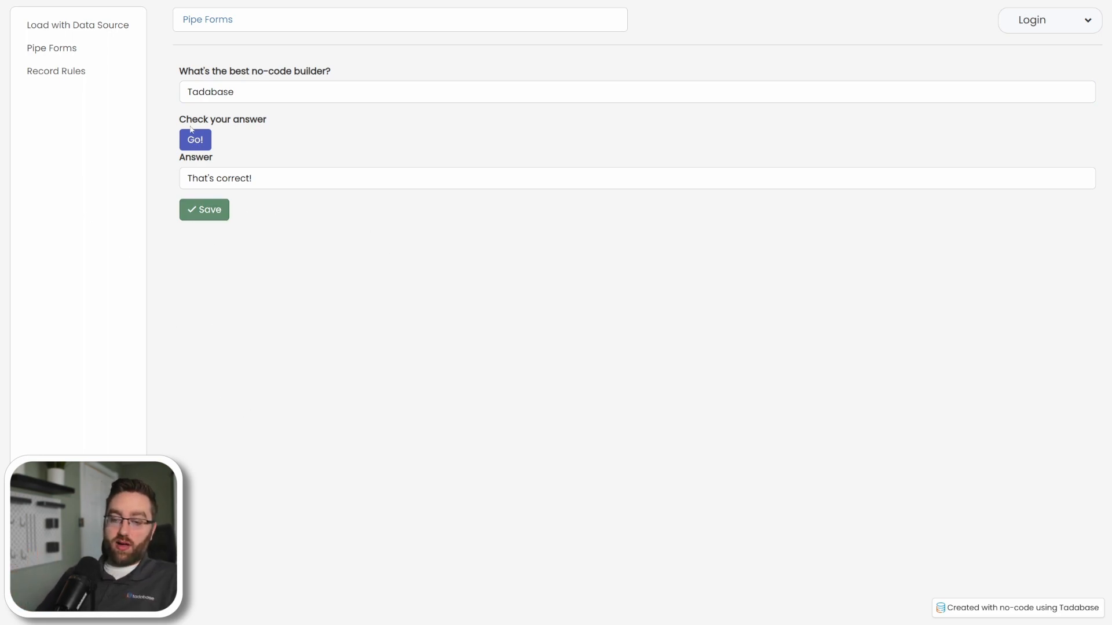
left_click(203, 210)
key("ctrl+w")
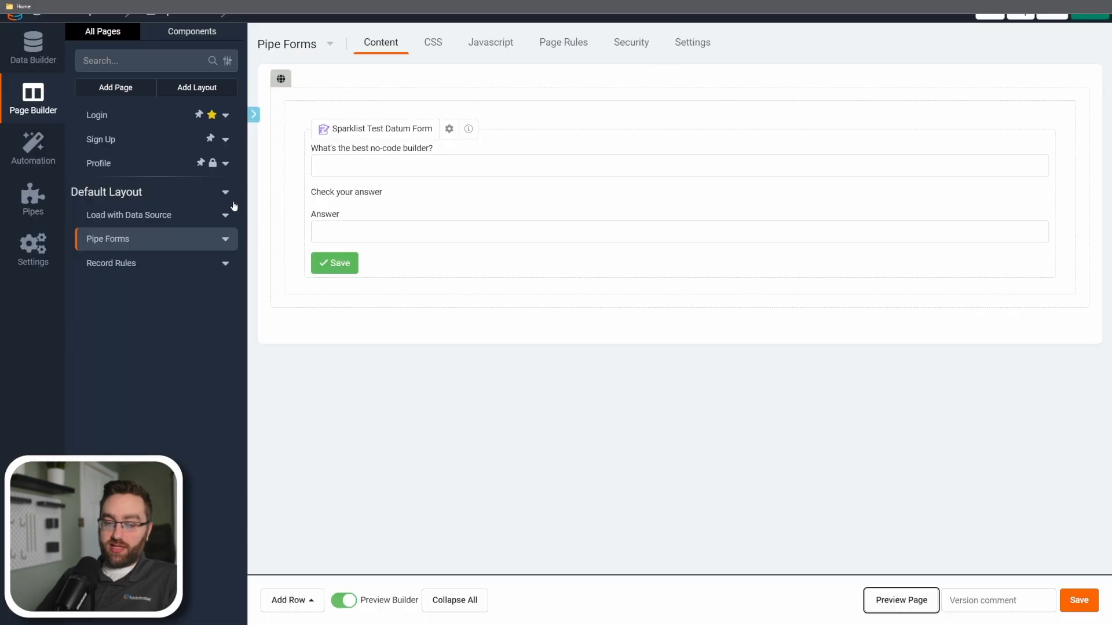
left_click(54, 43)
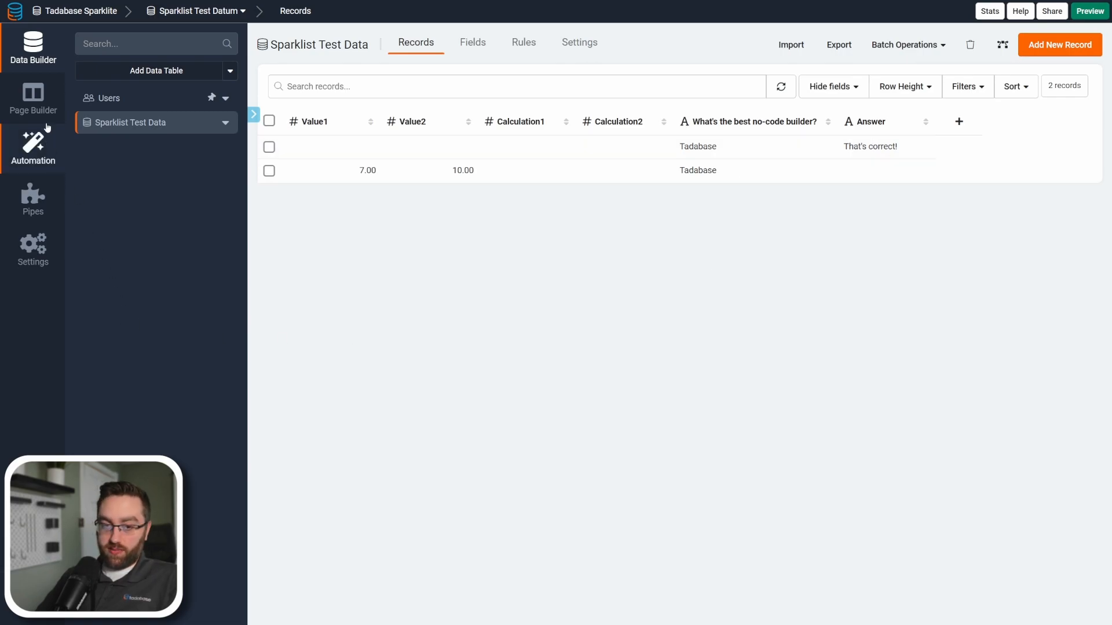
Open the record rules of the Sparklist Test Datum Form on the Record Rules page.
left_click(33, 97)
left_click(126, 275)
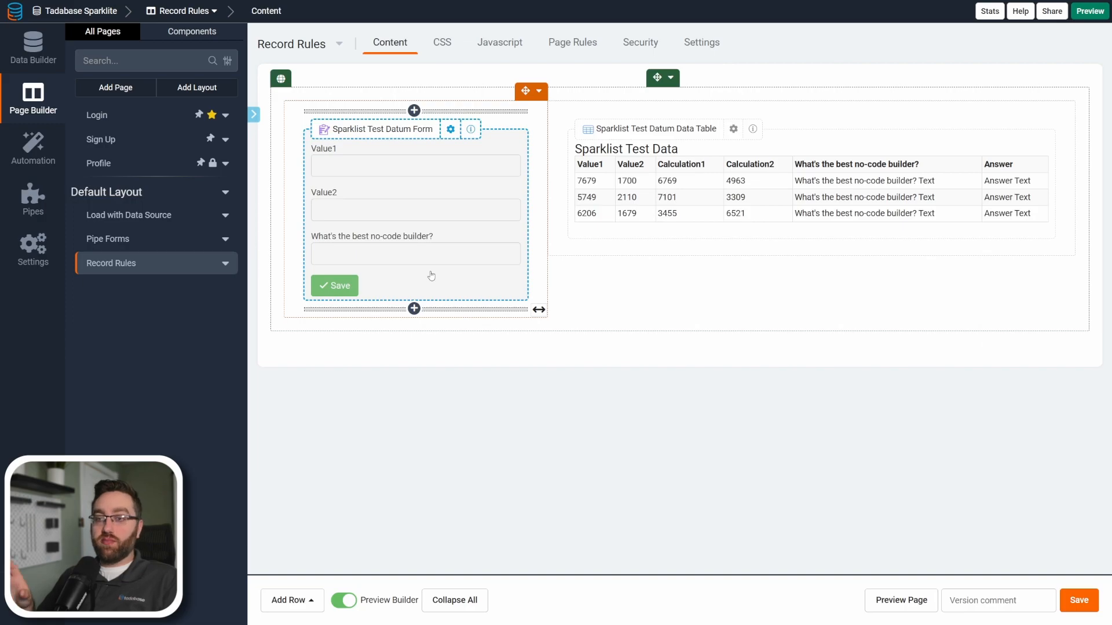
double_click(400, 218)
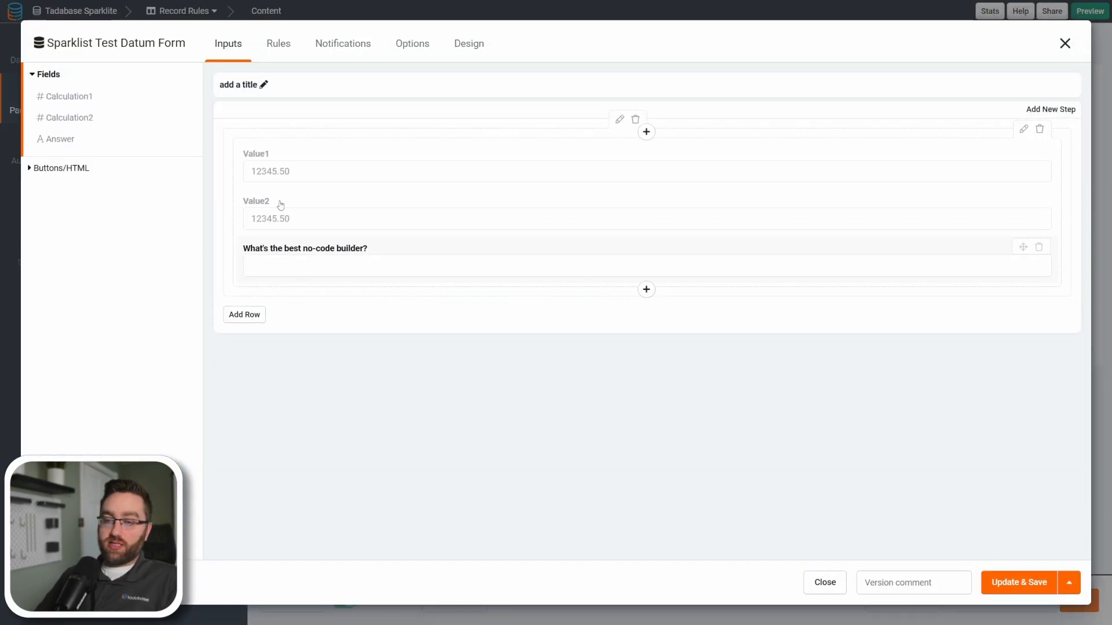
left_click(272, 51)
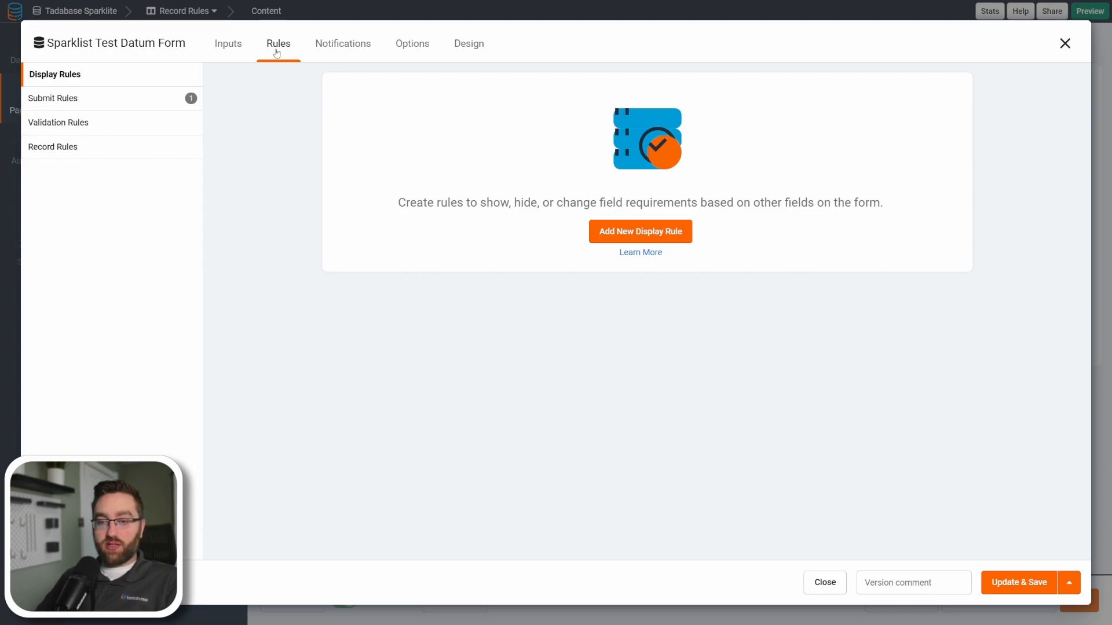
left_click(42, 152)
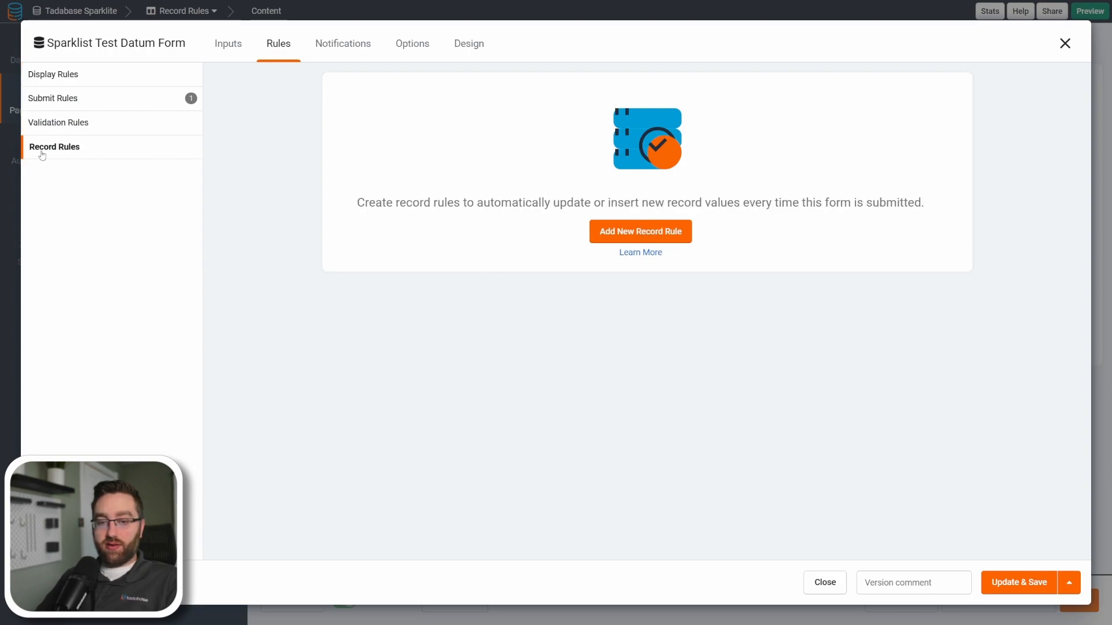
Add a record rule for the form that triggers the Sparklite_Test call of the Sparklite pipe.
left_click(594, 232)
left_click(646, 246)
left_click(383, 317)
left_click(383, 349)
left_click(771, 323)
left_click(645, 350)
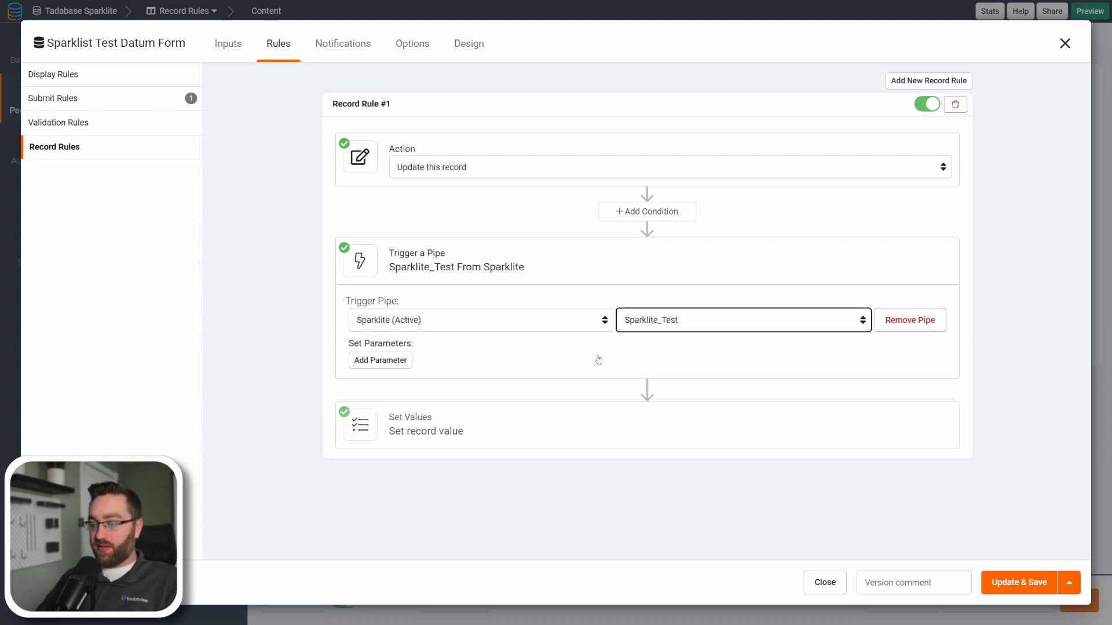
Add the pipe parameters Value1, Value2 and textInput to the record rule.
left_click(383, 357)
left_click(376, 374)
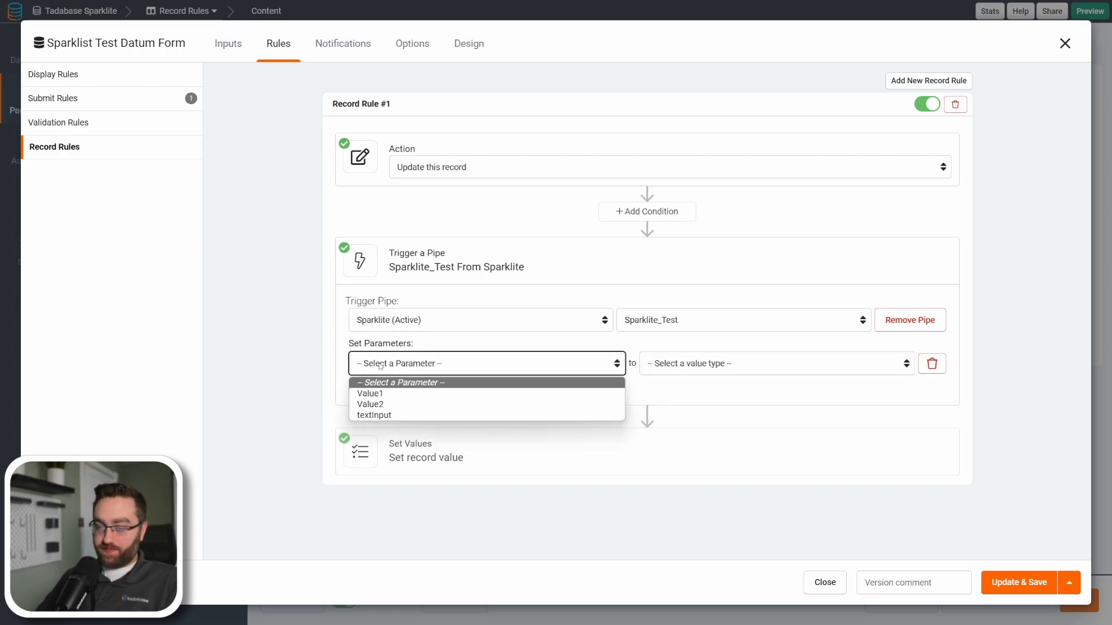
left_click(377, 394)
left_click(378, 393)
left_click(378, 392)
left_click(382, 432)
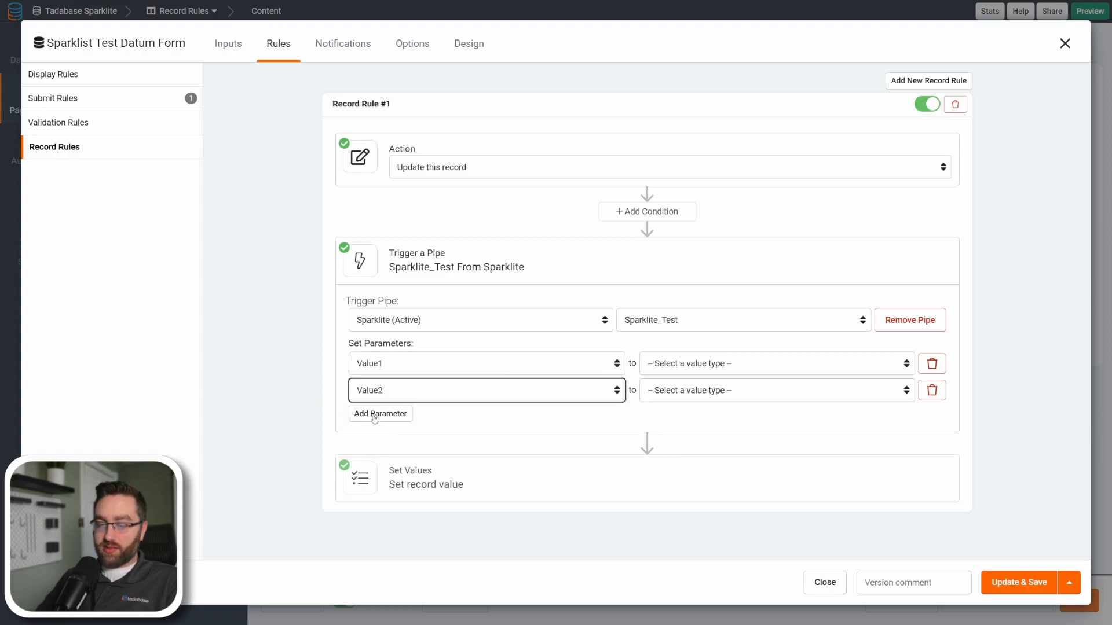
left_click(380, 414)
left_click(380, 417)
left_click(390, 447)
Map the Value1 and Value2 parameters to the record values Value1 and Value2.
left_click(770, 364)
left_click(672, 403)
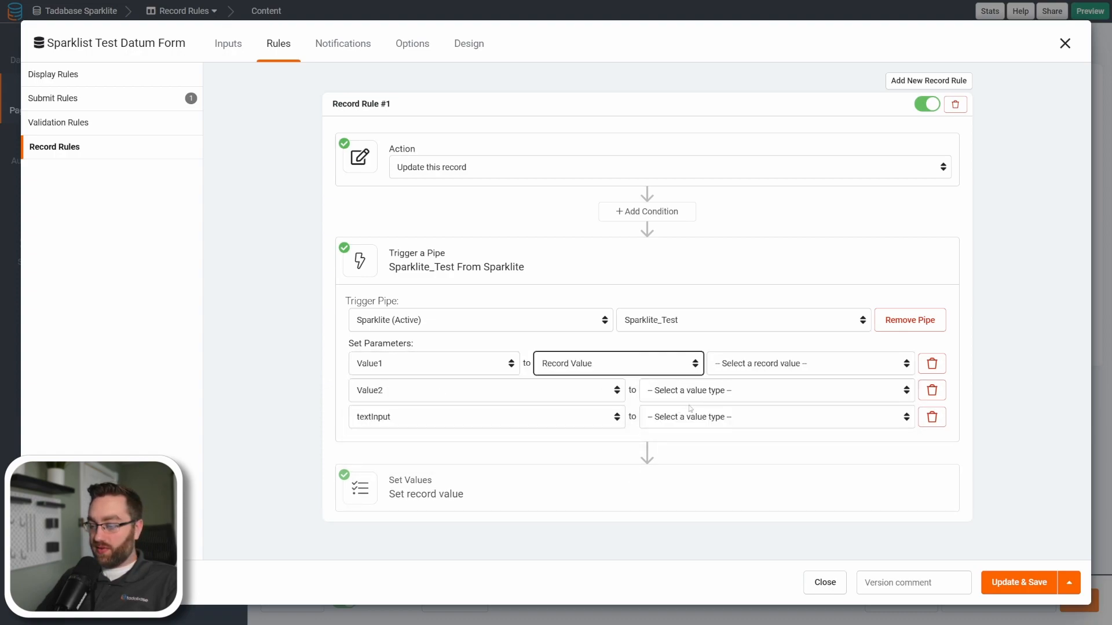
left_click(770, 363)
left_click(728, 415)
left_click(671, 391)
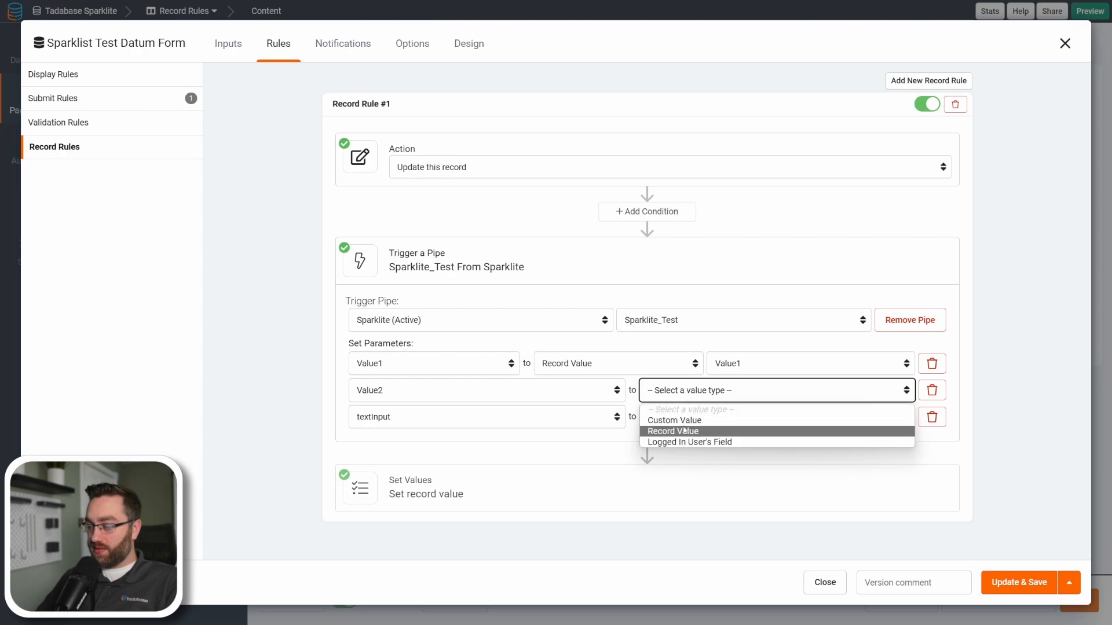
left_click(666, 430)
left_click(752, 395)
left_click(728, 453)
Map the rule's textInput parameter to the record value What's the best no-code builder?
left_click(691, 418)
left_click(676, 457)
left_click(751, 418)
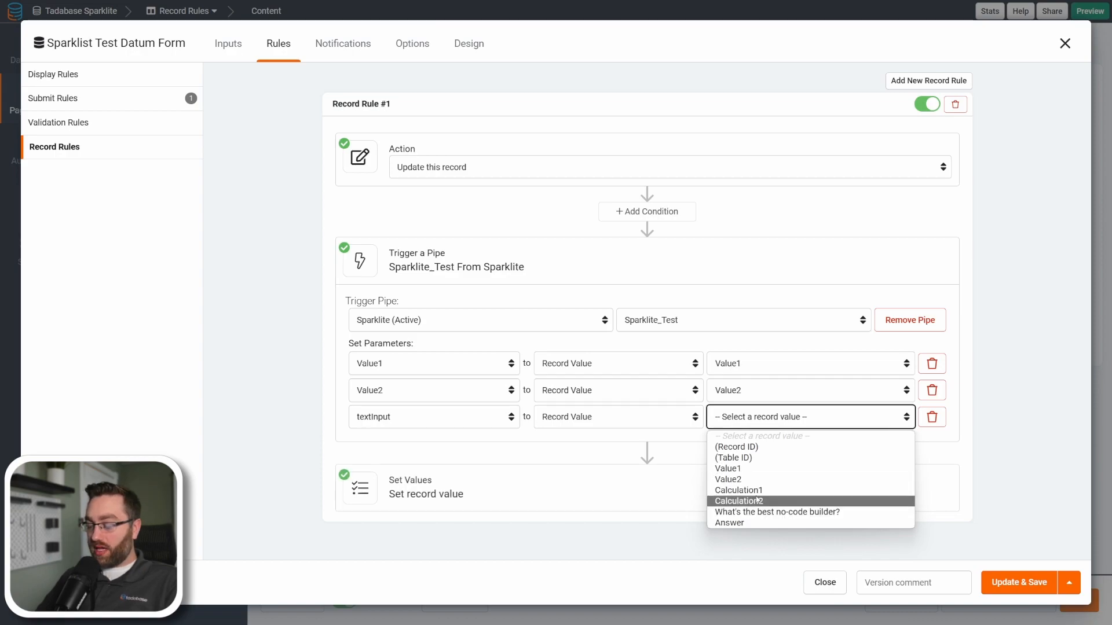
left_click(746, 511)
Add Calculation1, Calculation2 and Answer as the fields whose record values the rule sets.
left_click(453, 496)
scroll(405, 483, "down", 1)
left_click(372, 483)
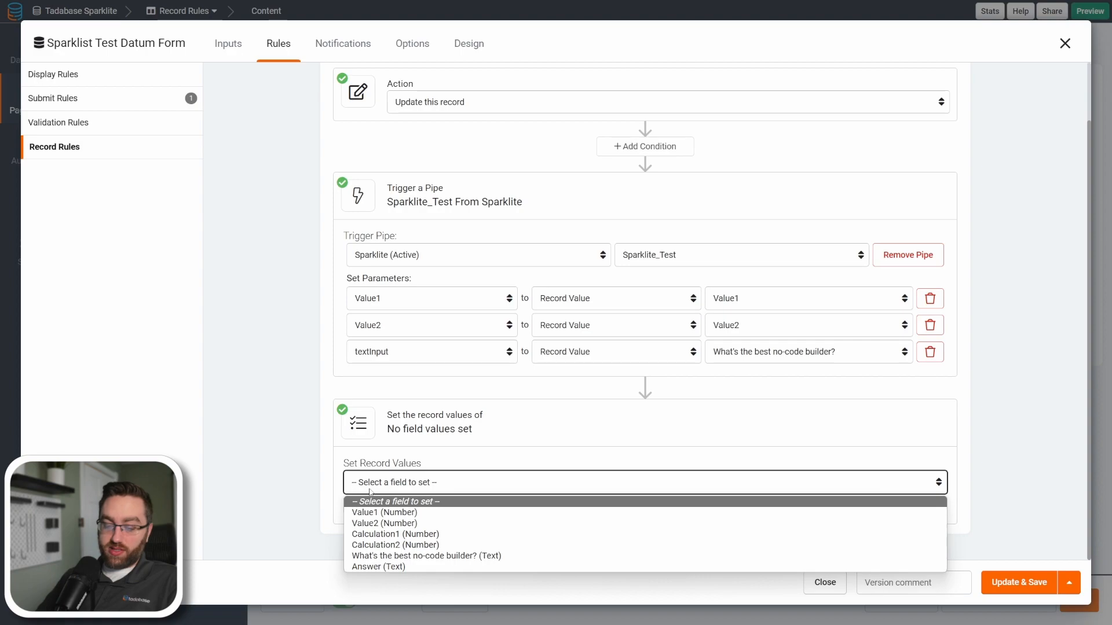
left_click(385, 532)
left_click(373, 505)
left_click(374, 509)
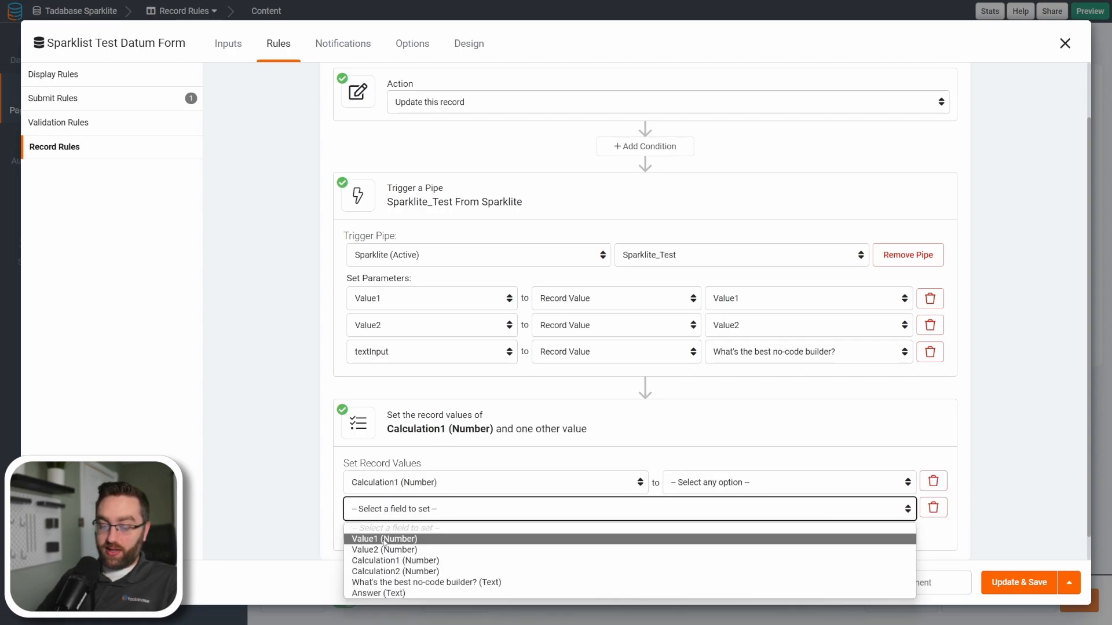
left_click(385, 561)
left_click(382, 529)
scroll(385, 550, "down", 1)
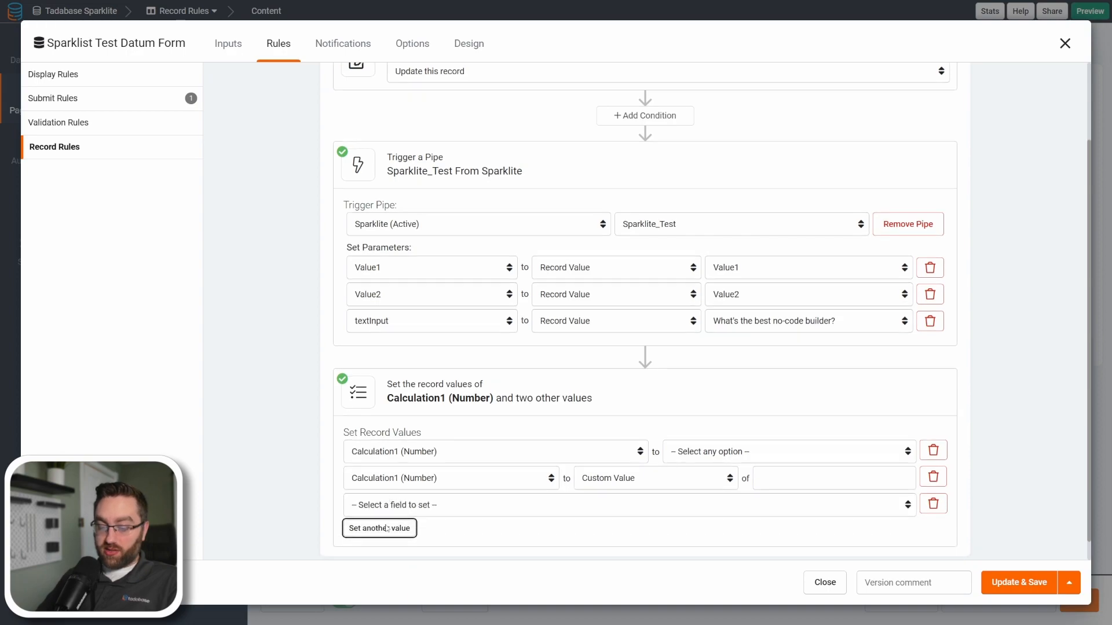
left_click(387, 491)
left_click(509, 568)
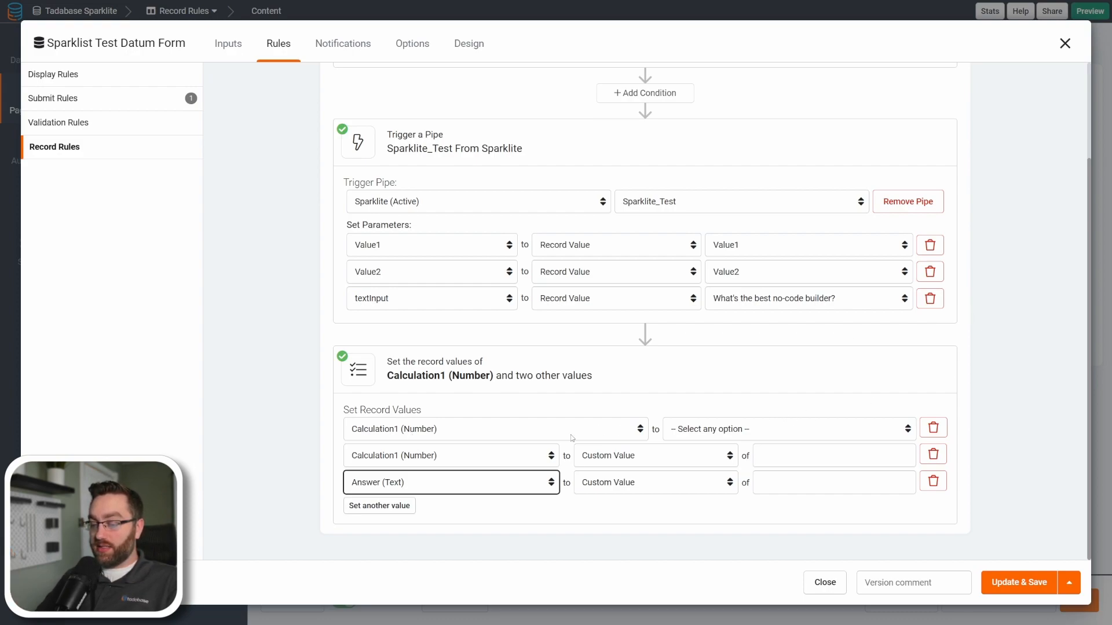
left_click(409, 457)
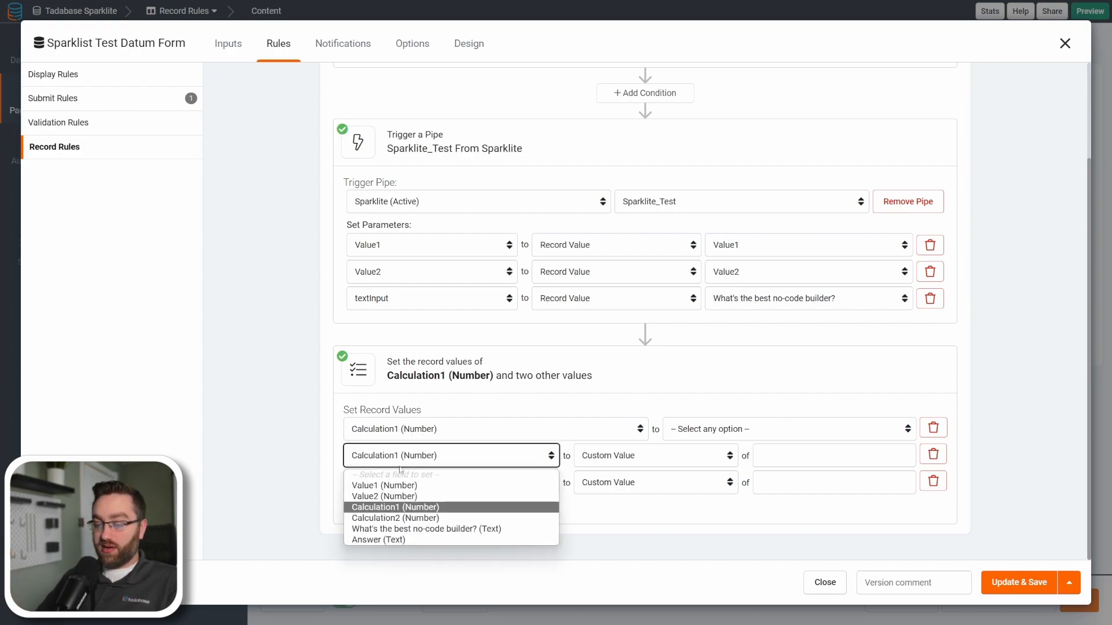
left_click(405, 518)
Set Calculation1 and Calculation2 to the pipe responses Response Data Outputs Calc1 and Response Data Outputs Calc2.
left_click(793, 429)
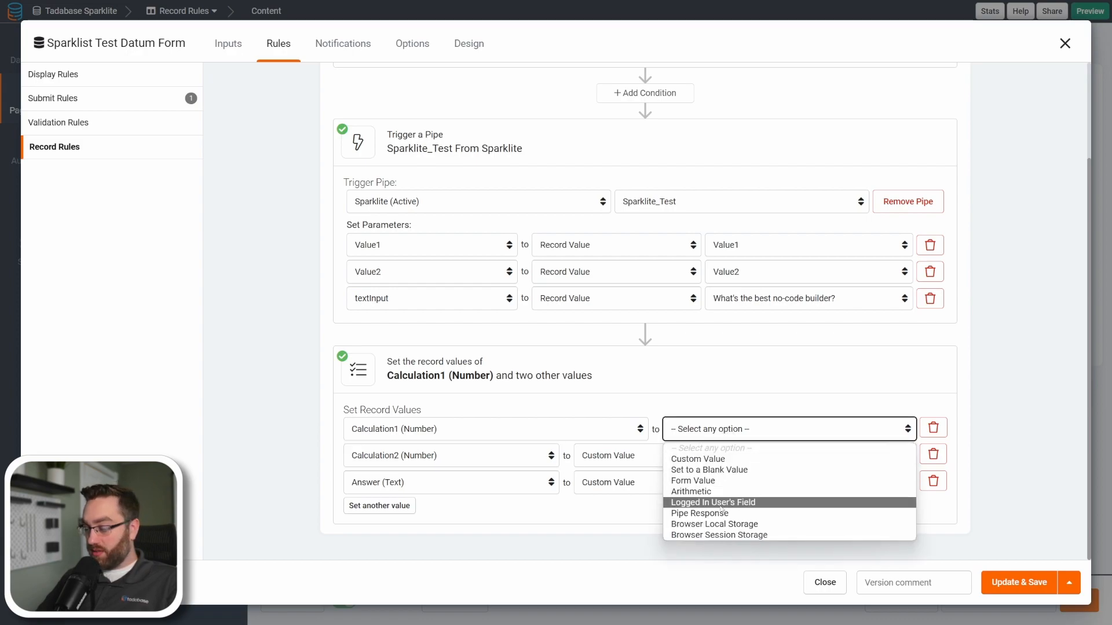
left_click(770, 510)
left_click(798, 433)
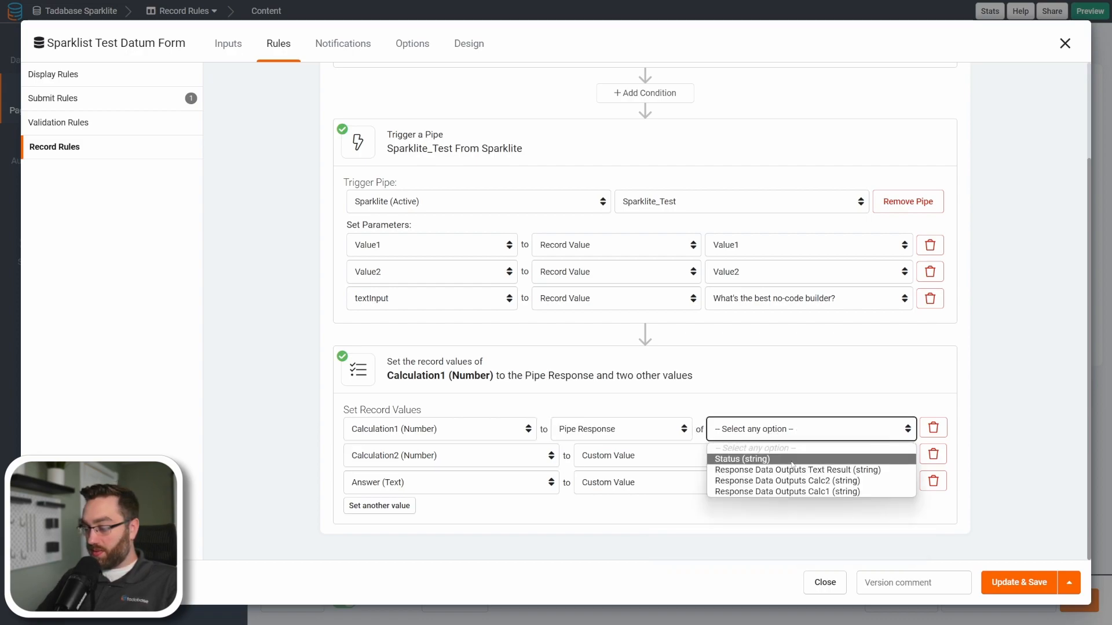
left_click(811, 493)
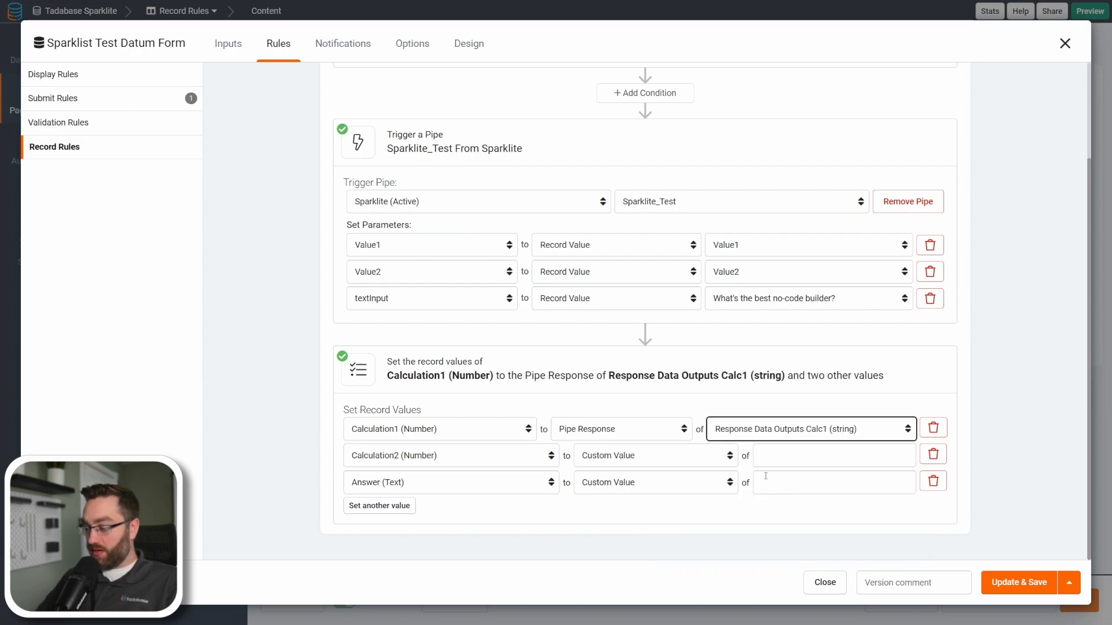
left_click(729, 456)
left_click(654, 538)
left_click(796, 458)
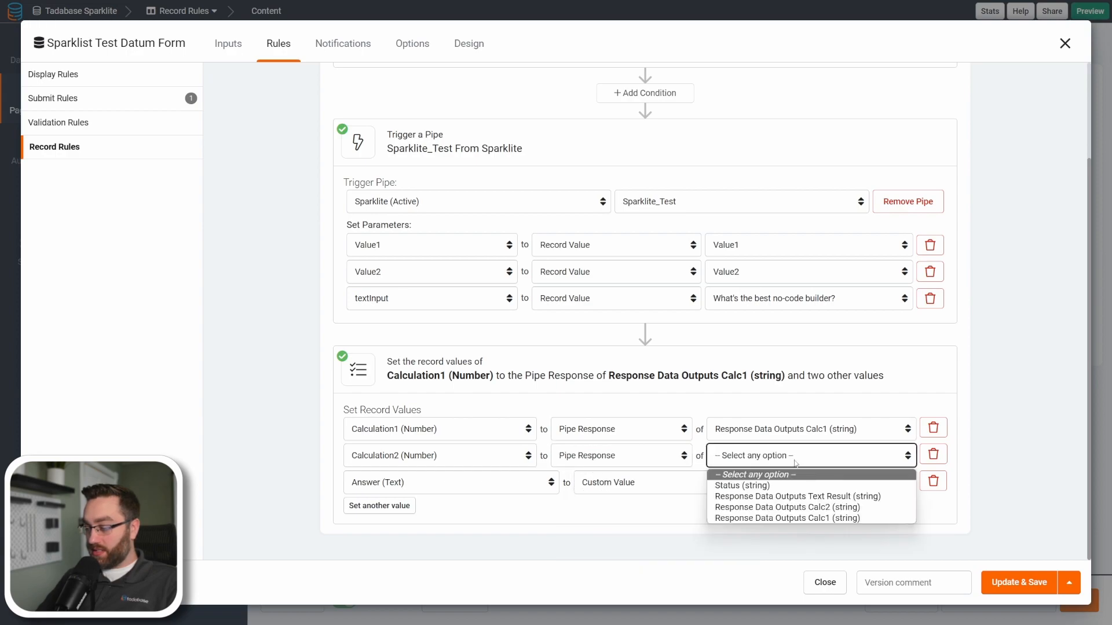
left_click(776, 507)
Set Answer to the pipe response Response Data Outputs Text Result, then update and save the form.
left_click(696, 490)
left_click(654, 559)
left_click(806, 483)
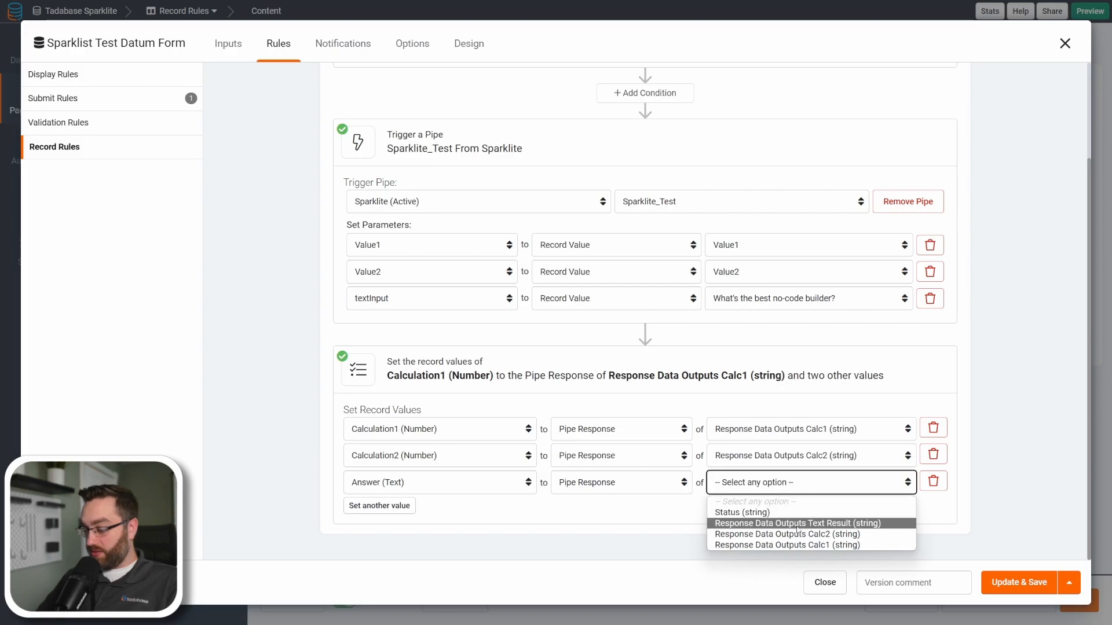
left_click(797, 523)
left_click(992, 591)
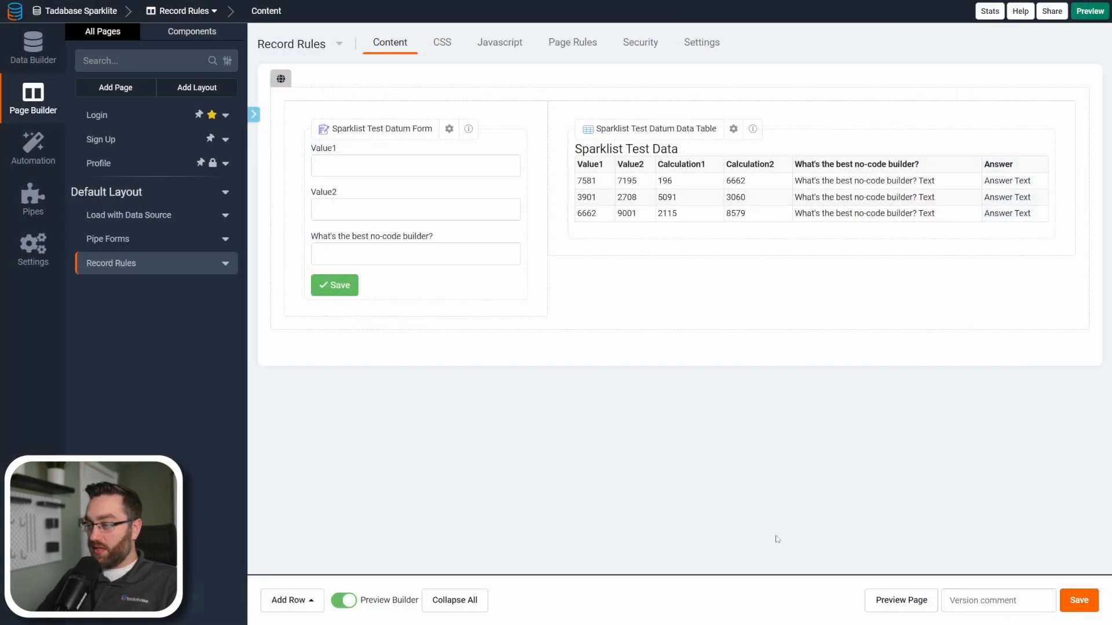
Preview the Record Rules page and submit a test record with Value1 12, Value2 45 and Tadabase as the best no-code builder.
left_click(909, 605)
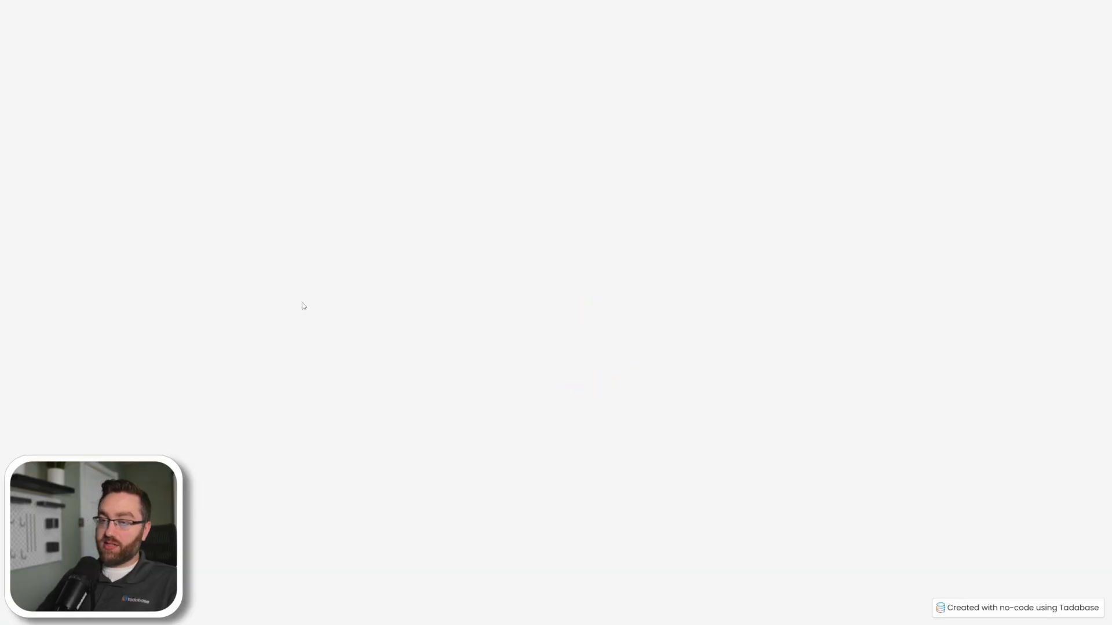
left_click(211, 90)
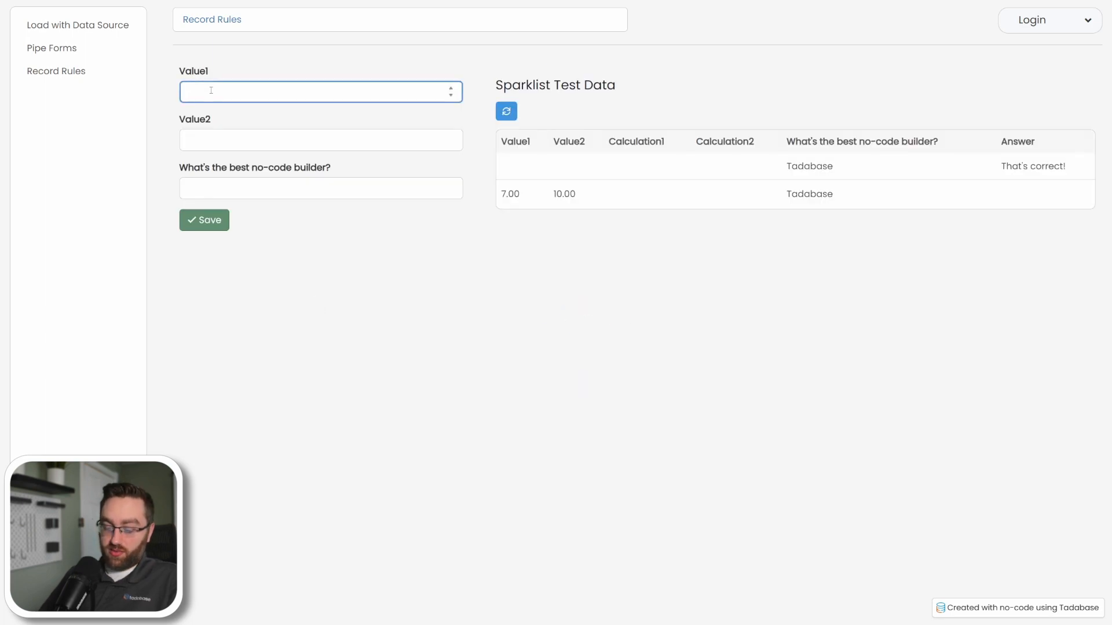
left_click(225, 134)
left_click(217, 183)
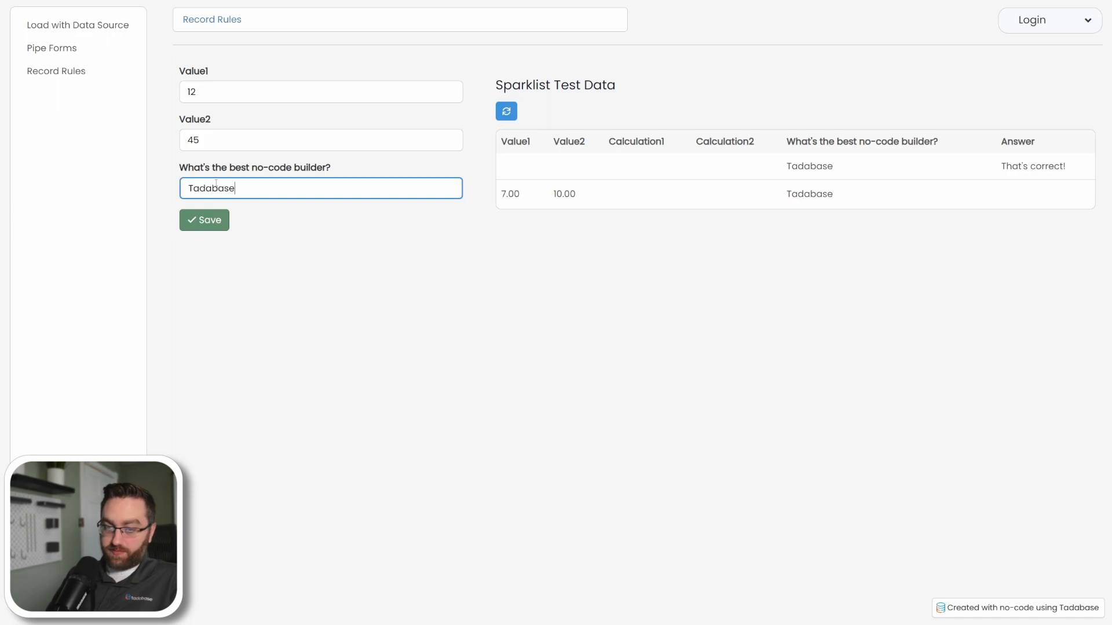
left_click(222, 221)
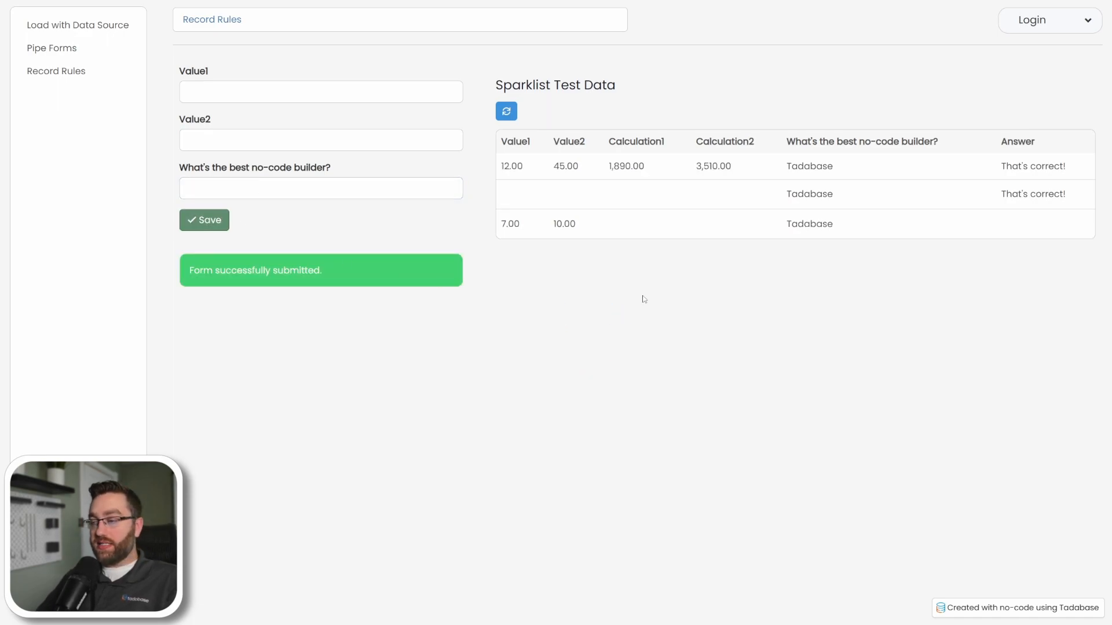